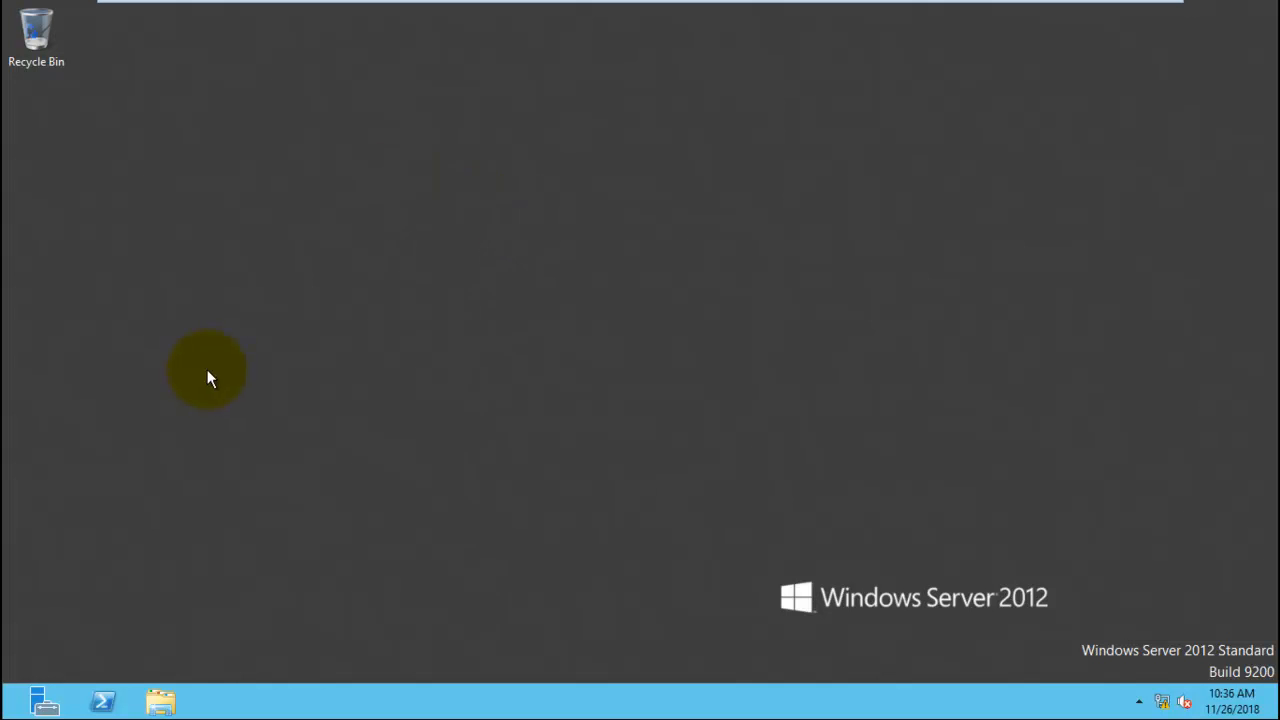
- Open Server Manager and start the Add Roles and Features wizard with a role-based installation on server2012.IMS.com
{"action": "left_click", "coordinate": [40, 700]}
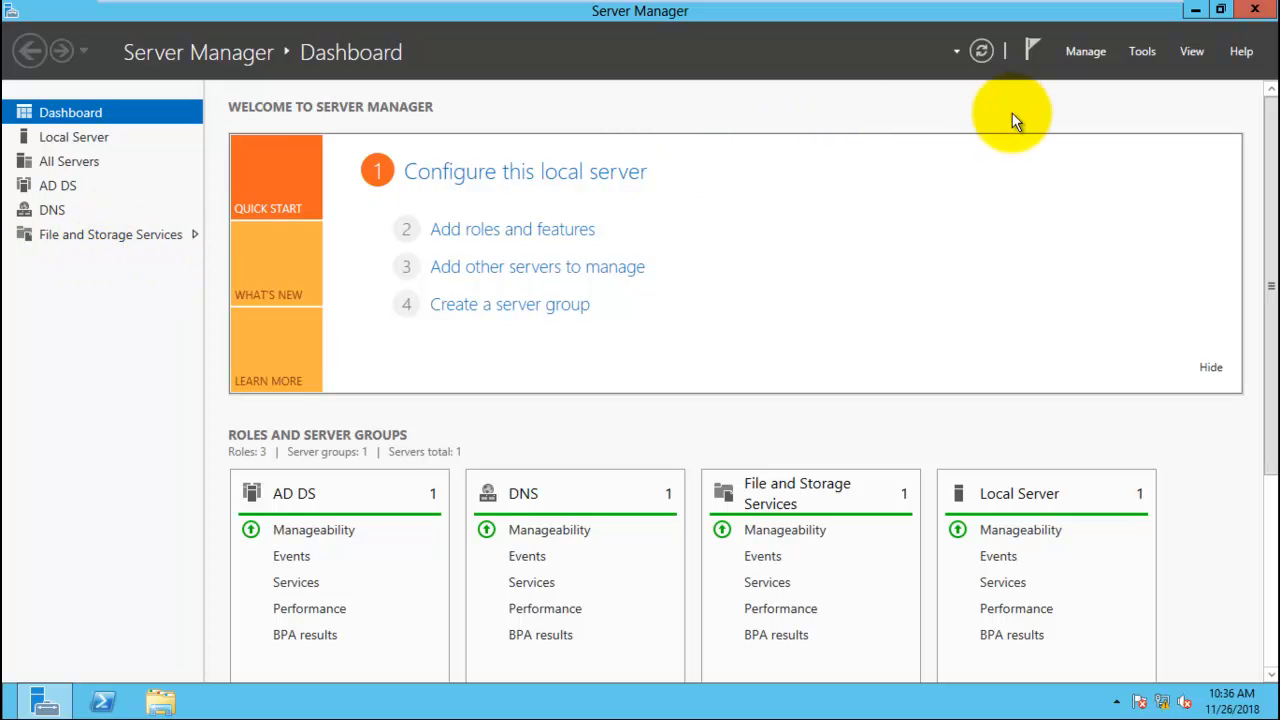
{"action": "left_click", "coordinate": [1079, 58]}
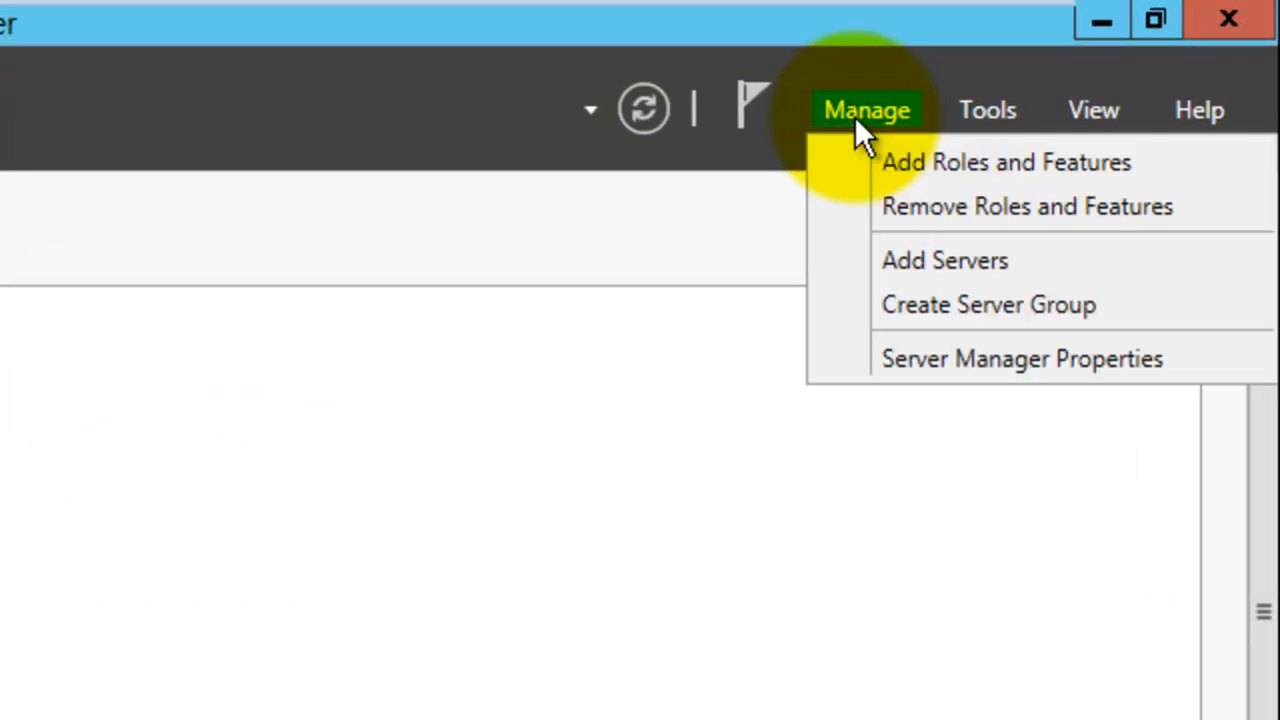
{"action": "left_click", "coordinate": [992, 160]}
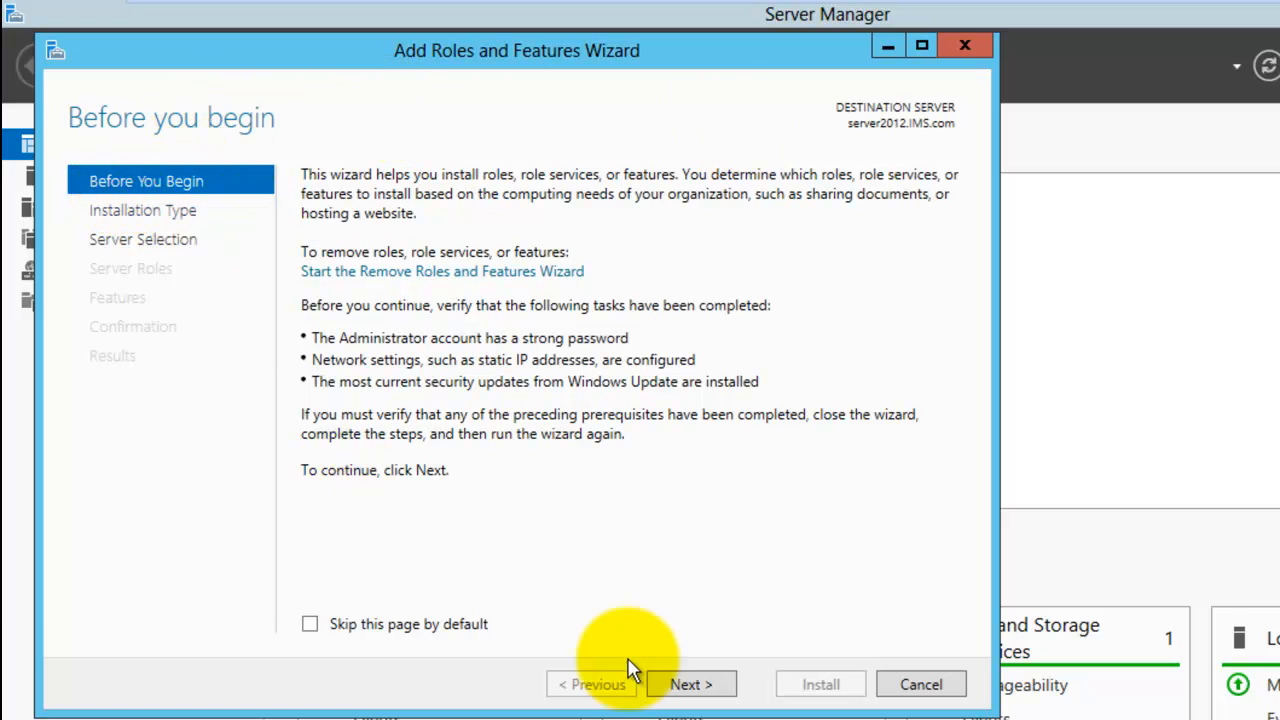
{"action": "left_click", "coordinate": [688, 684]}
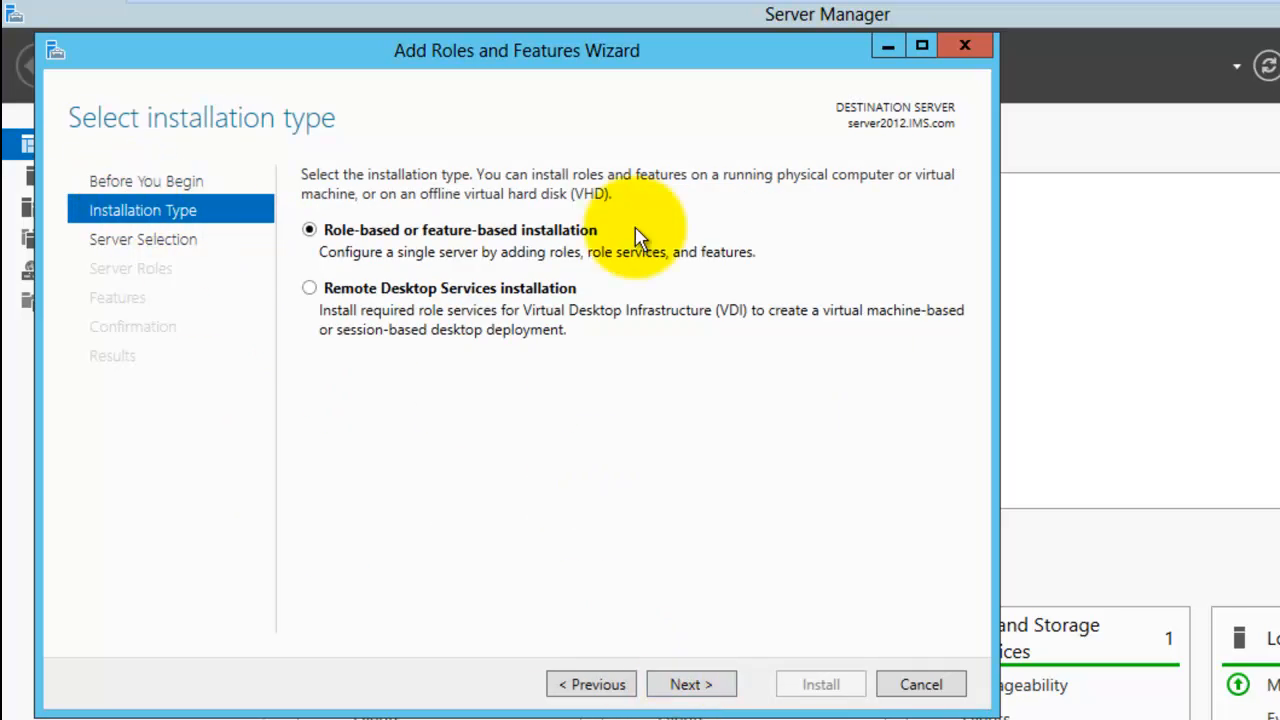
{"action": "left_click", "coordinate": [686, 684]}
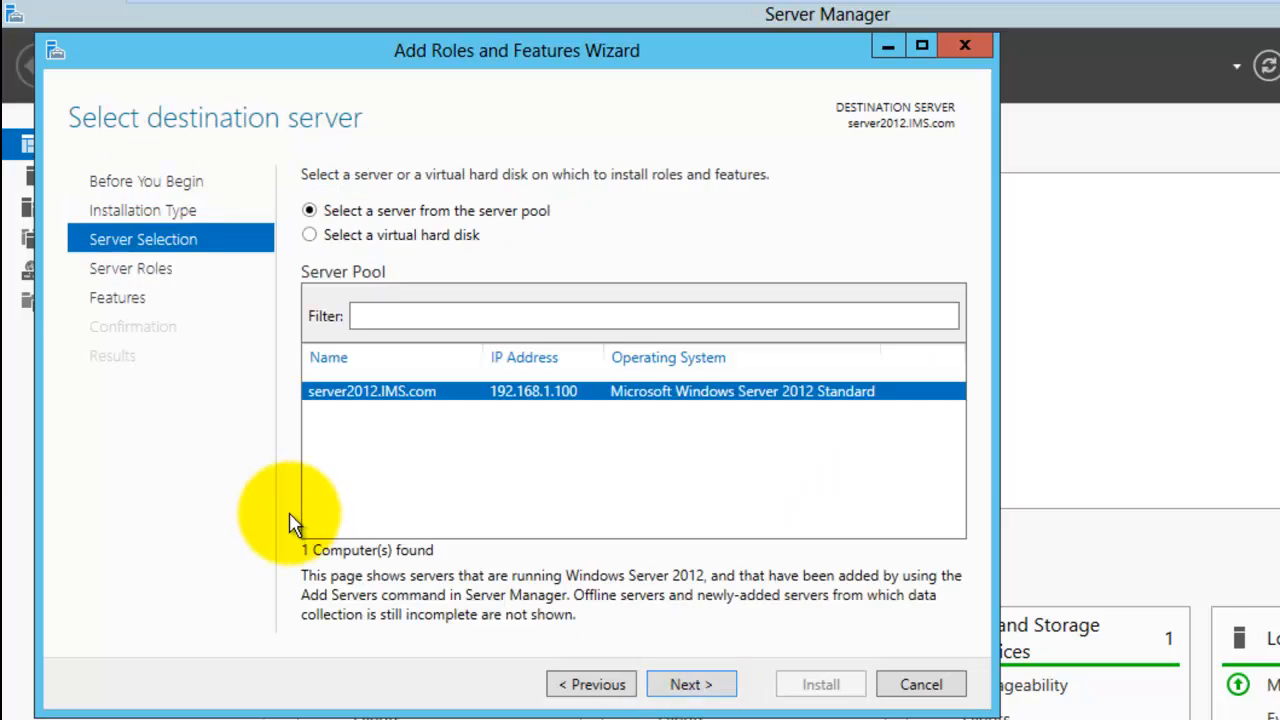
{"action": "left_click", "coordinate": [686, 687]}
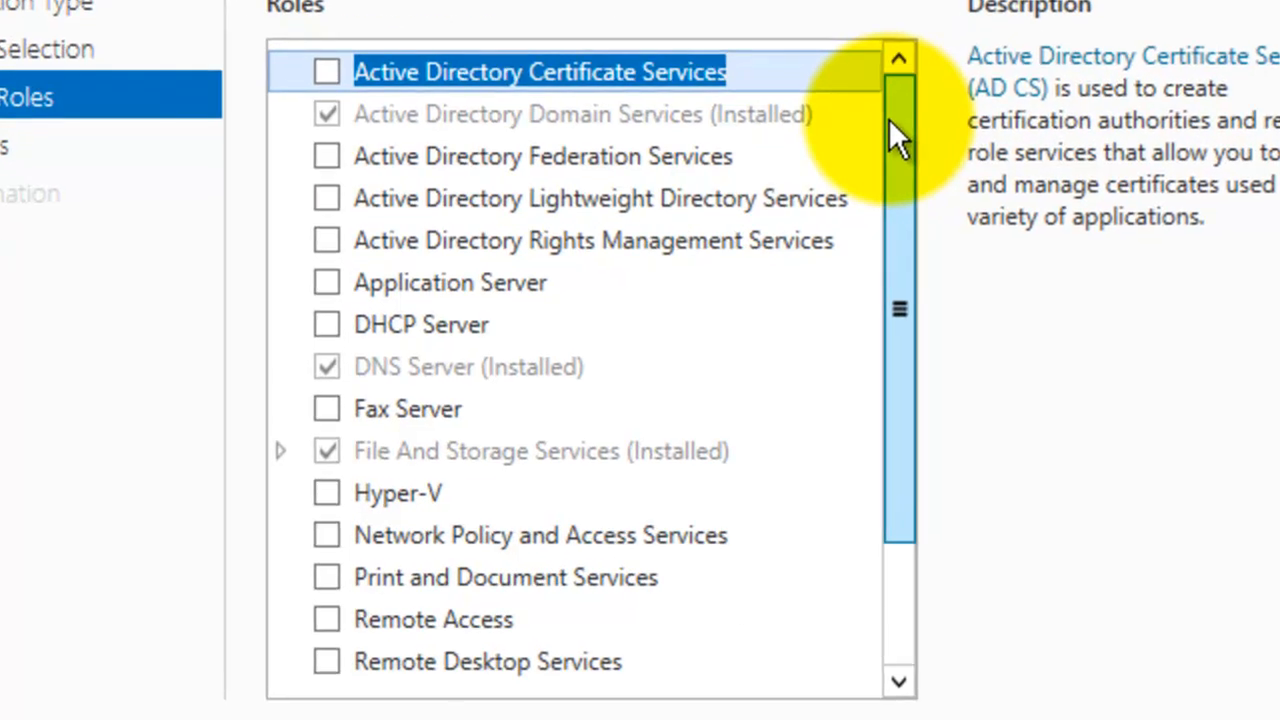
- Select the DHCP Server role, including its required management tools, and continue the wizard
{"action": "left_click_drag", "start_coordinate": [739, 244], "coordinate": [742, 366]}
{"action": "left_click_drag", "start_coordinate": [899, 299], "coordinate": [900, 118]}
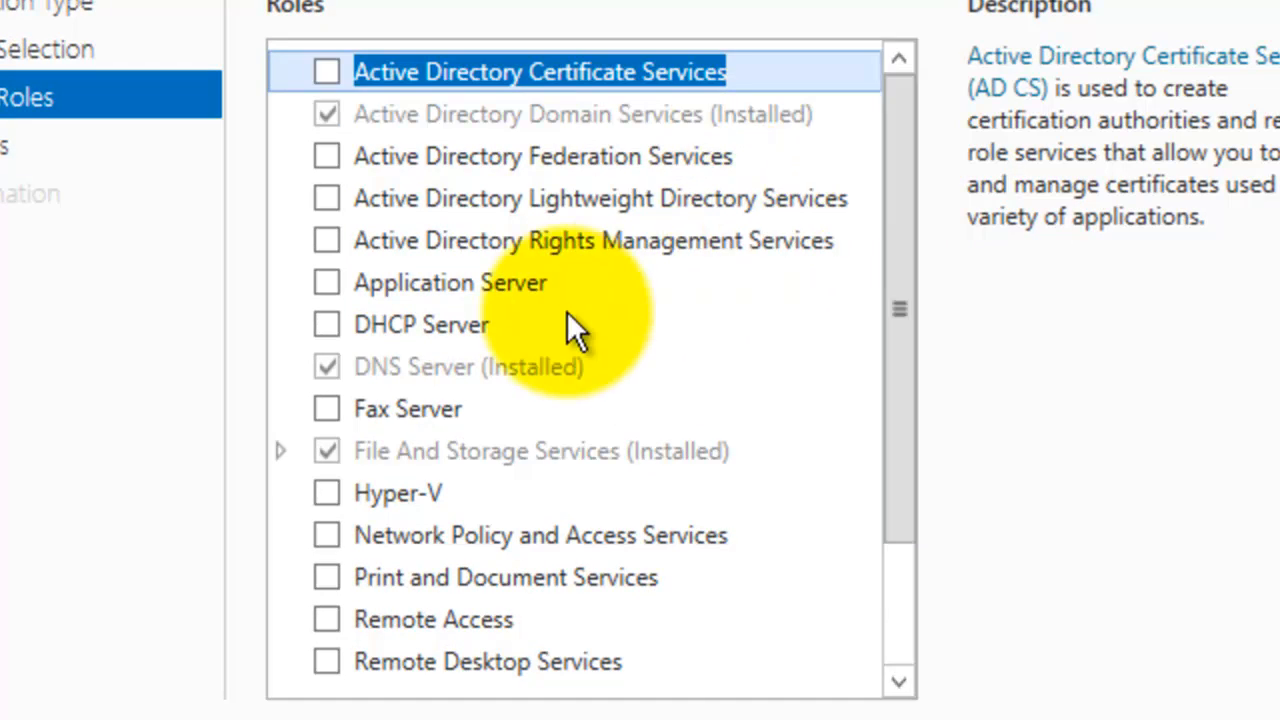
{"action": "left_click", "coordinate": [327, 318]}
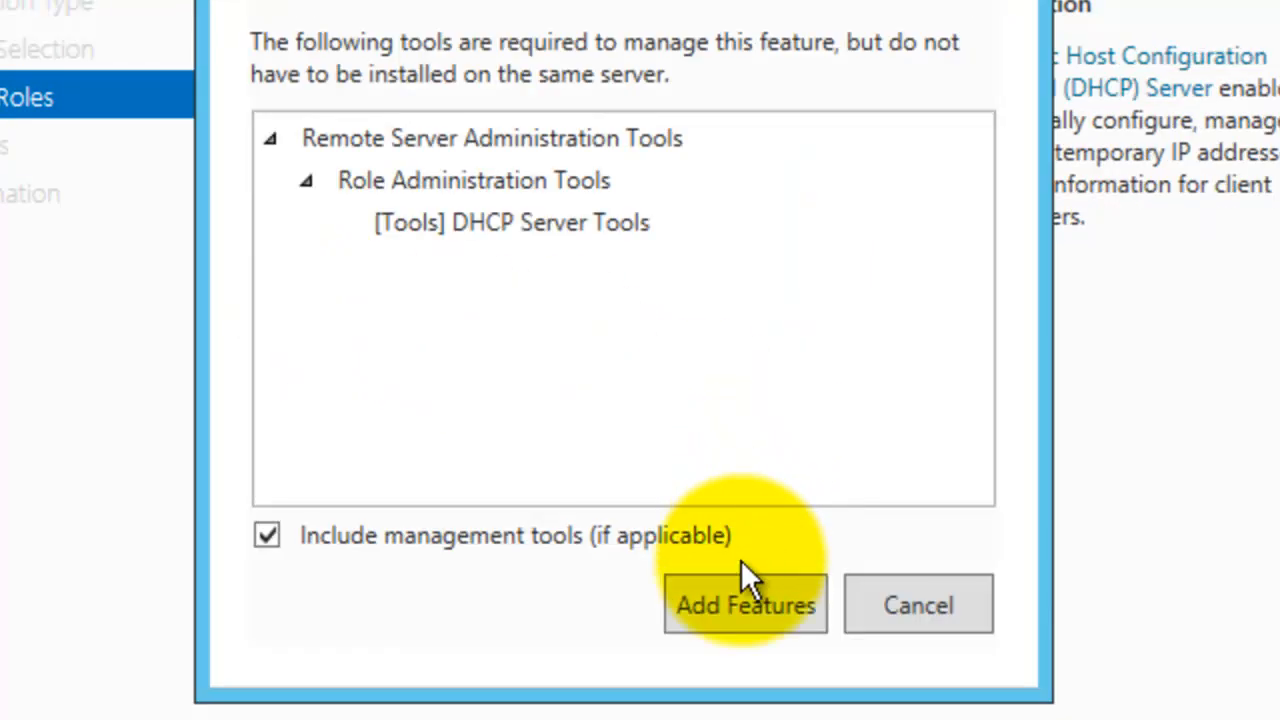
{"action": "left_click", "coordinate": [699, 612]}
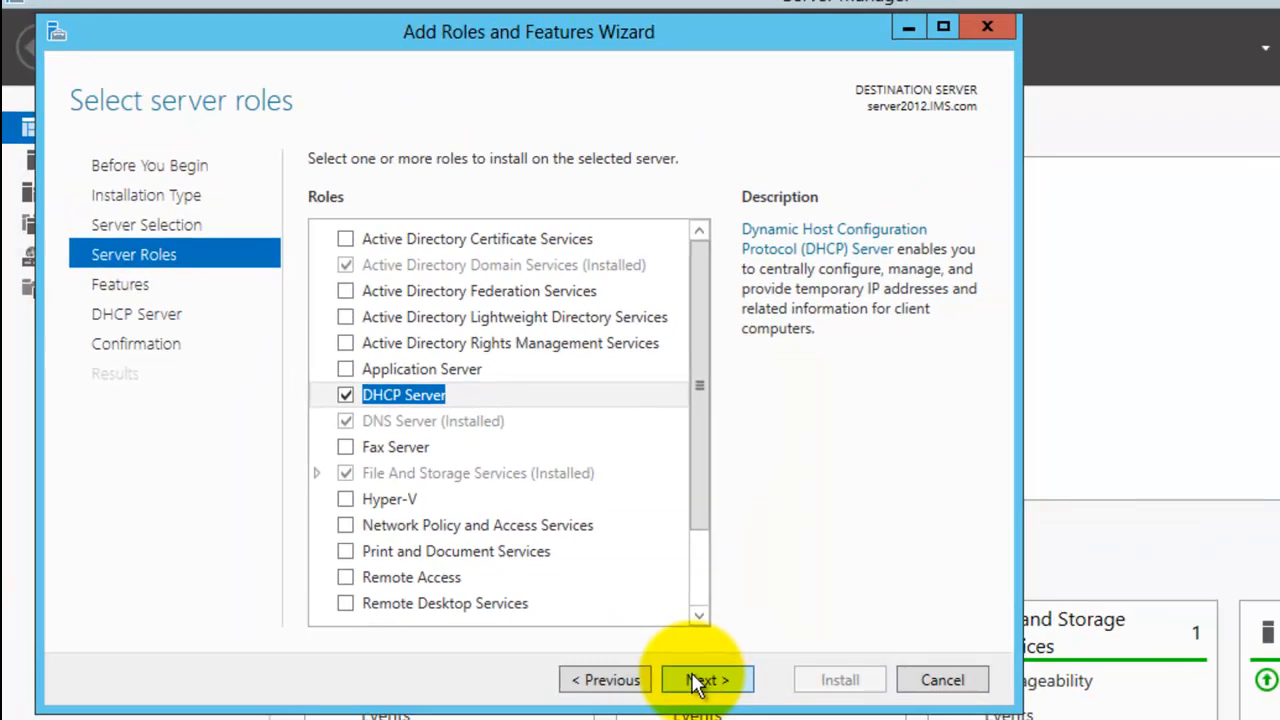
{"action": "left_click", "coordinate": [697, 682]}
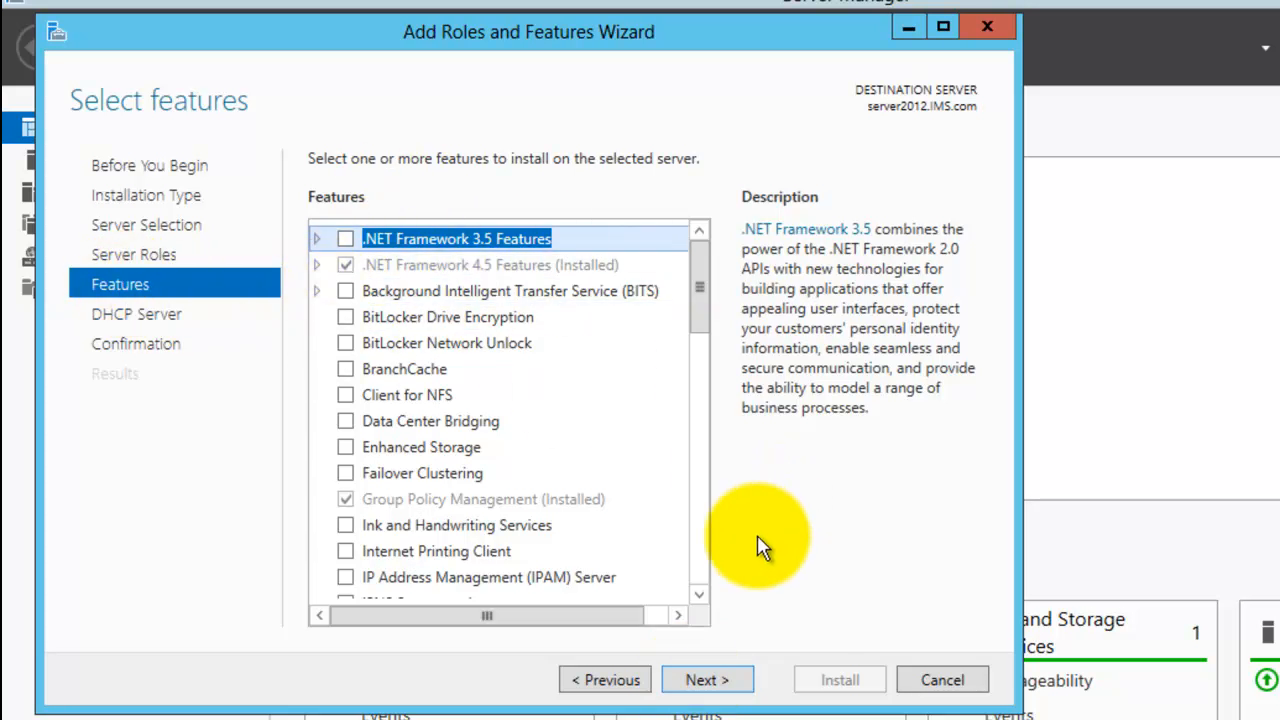
- Allow automatic restart if required and install the DHCP Server role, closing the wizard afterwards
{"action": "left_click", "coordinate": [707, 684]}
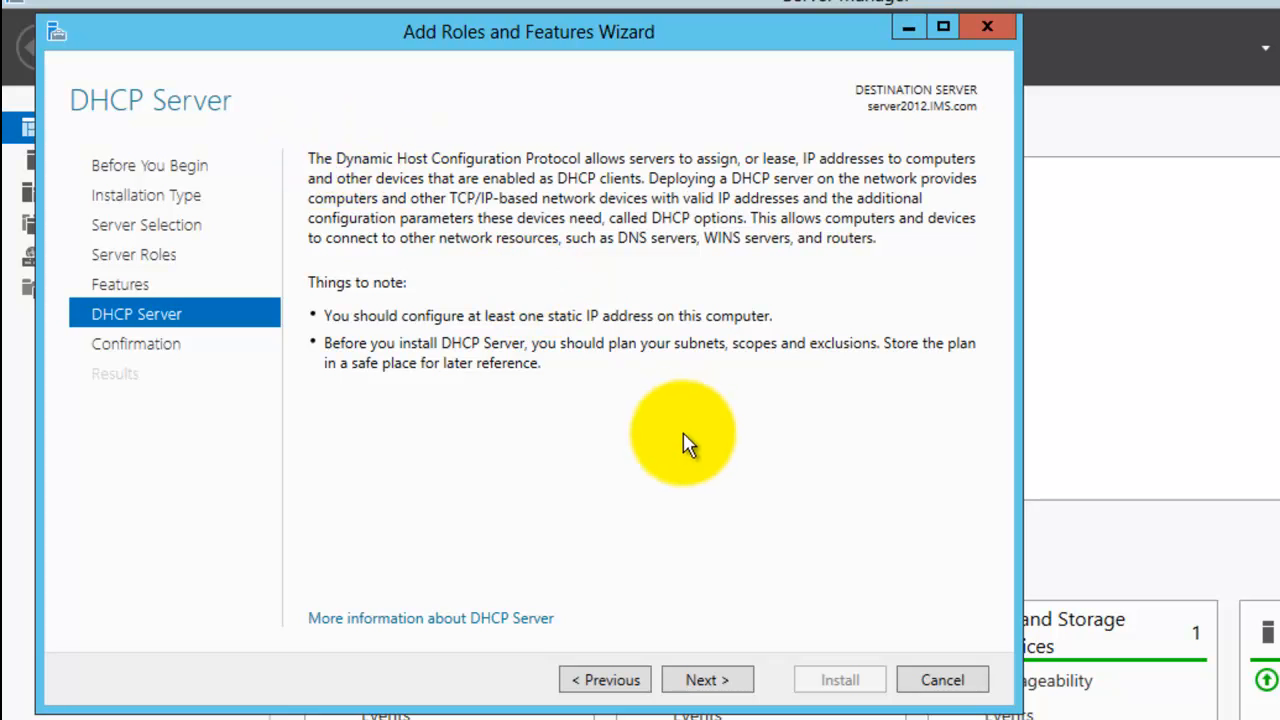
{"action": "left_click", "coordinate": [705, 681]}
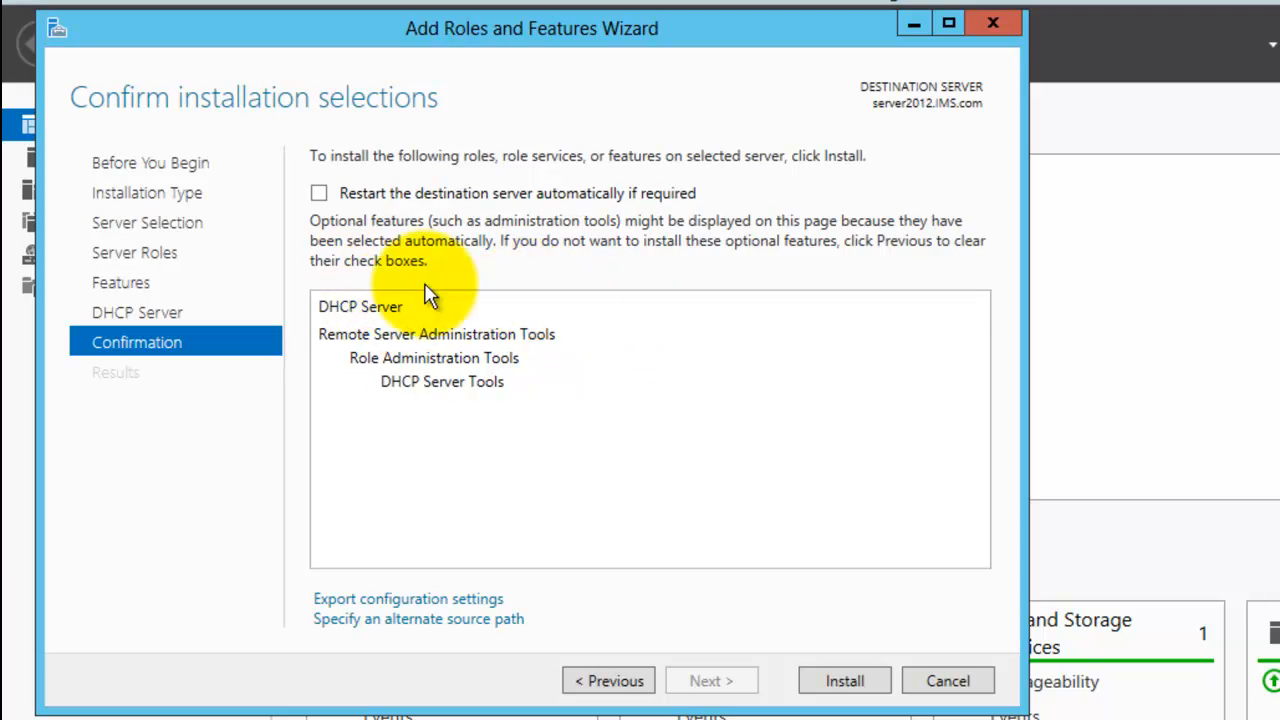
{"action": "left_click", "coordinate": [319, 192]}
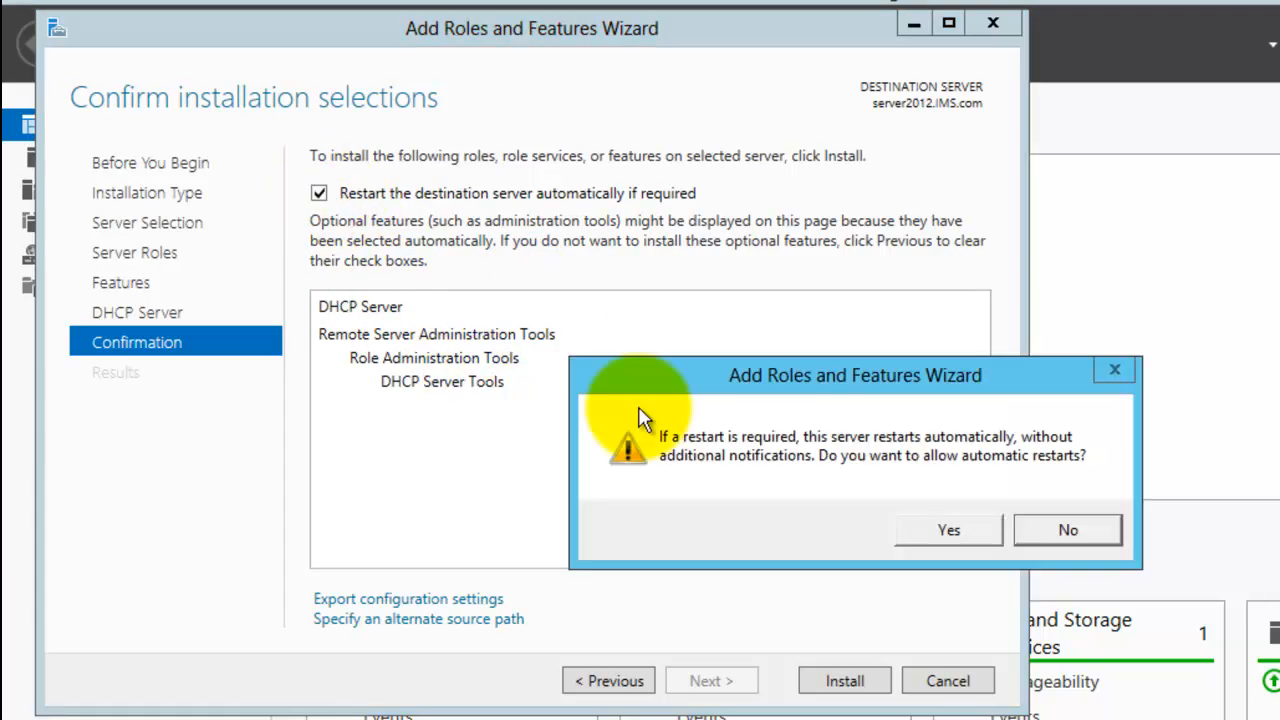
{"action": "left_click", "coordinate": [953, 522]}
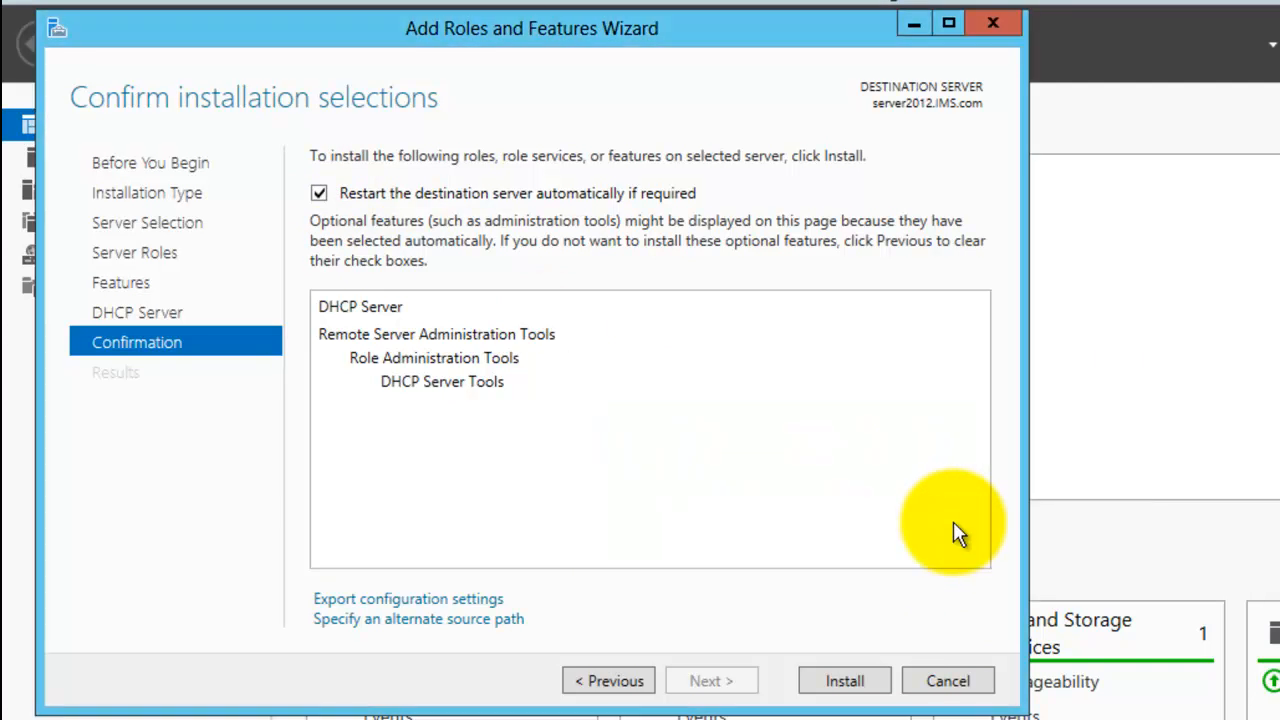
{"action": "left_click", "coordinate": [845, 682]}
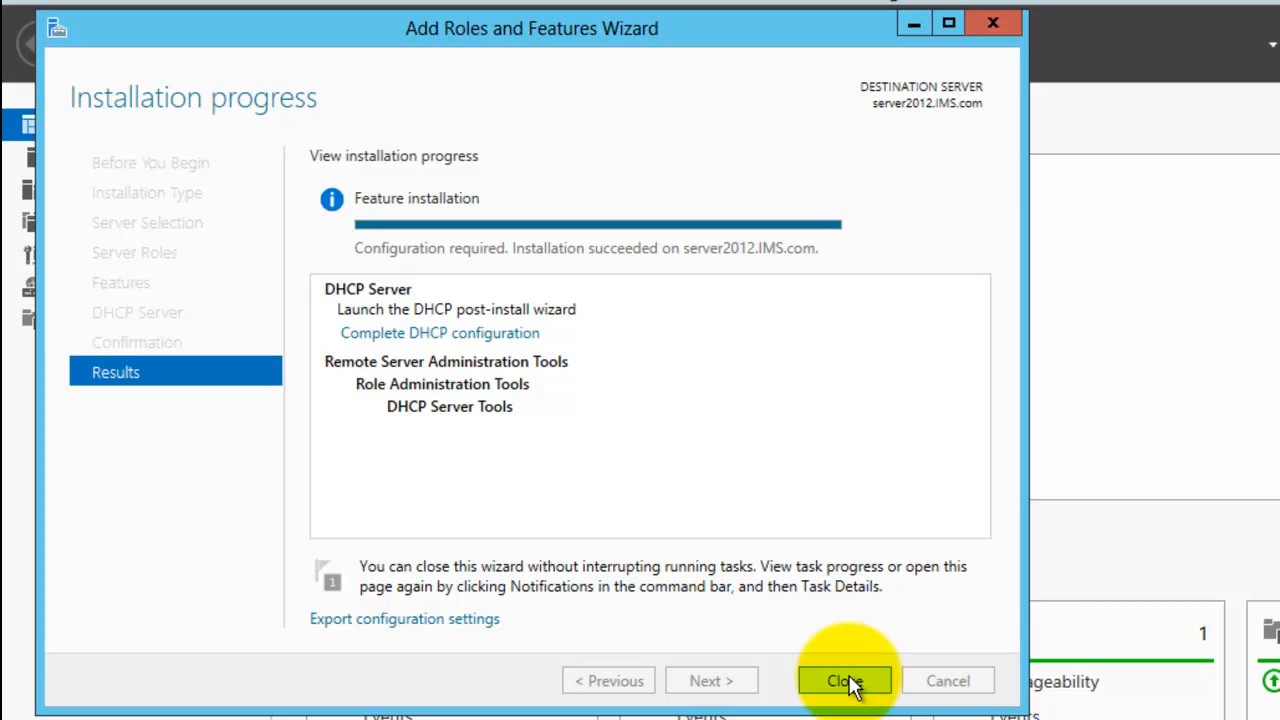
{"action": "left_click", "coordinate": [845, 681]}
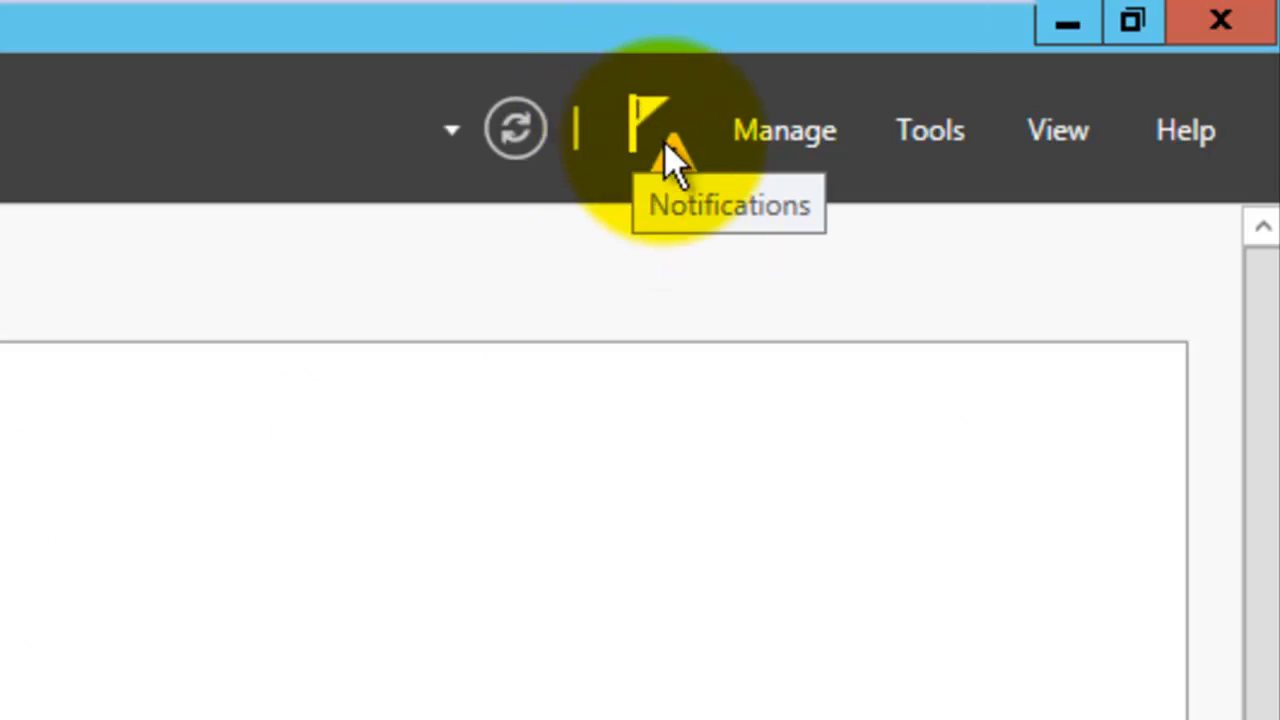
- Complete the DHCP post-deployment configuration, authorizing the server with the IMS\administrator credentials
{"action": "left_click", "coordinate": [668, 148]}
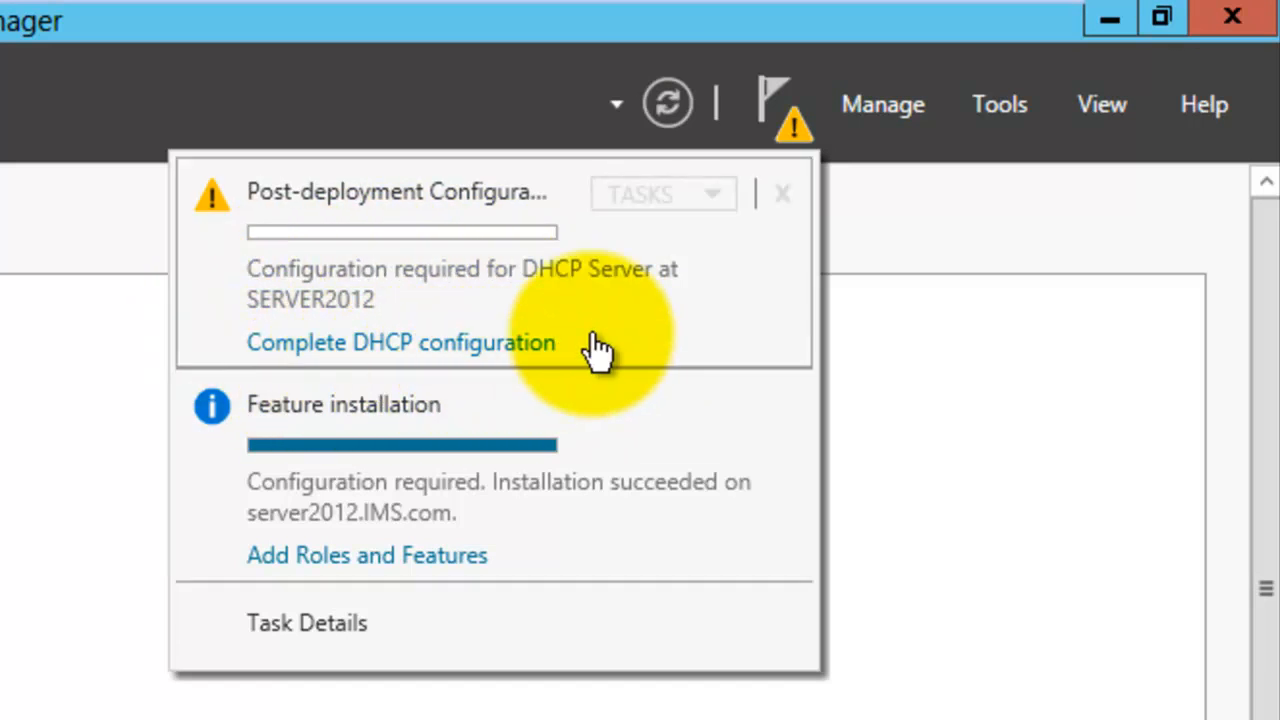
{"action": "left_click", "coordinate": [436, 344]}
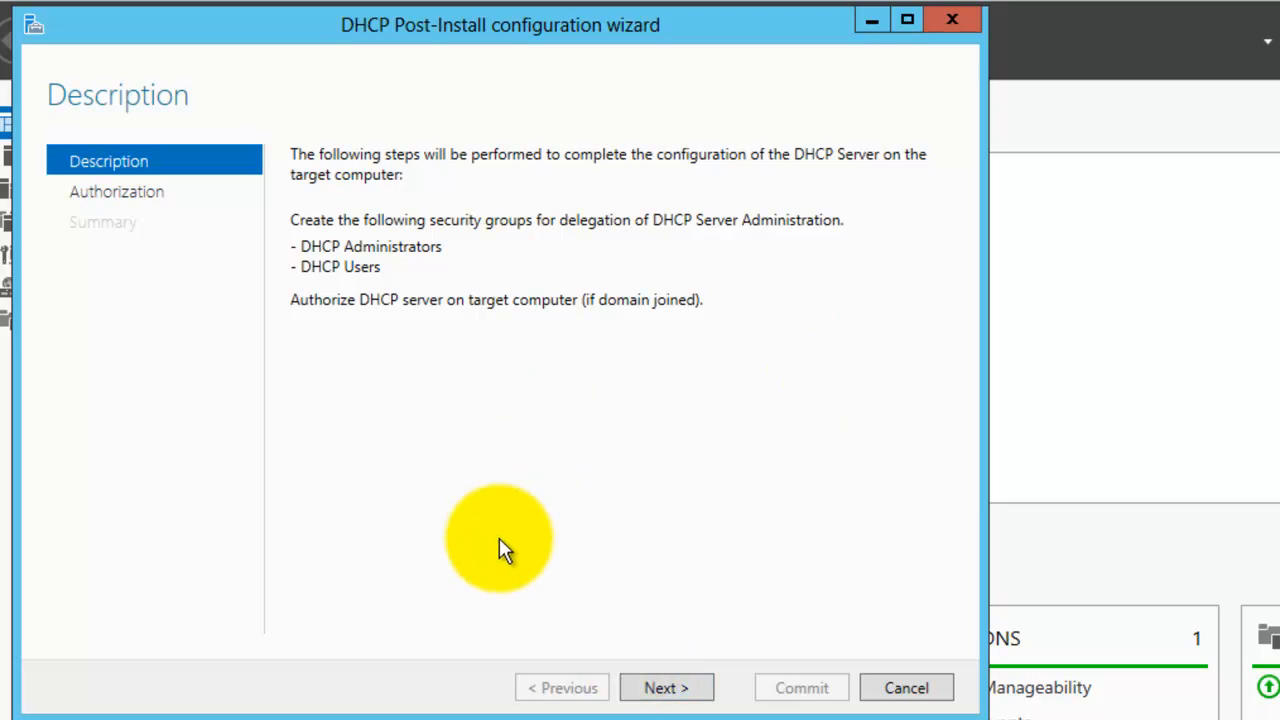
{"action": "left_click", "coordinate": [666, 688]}
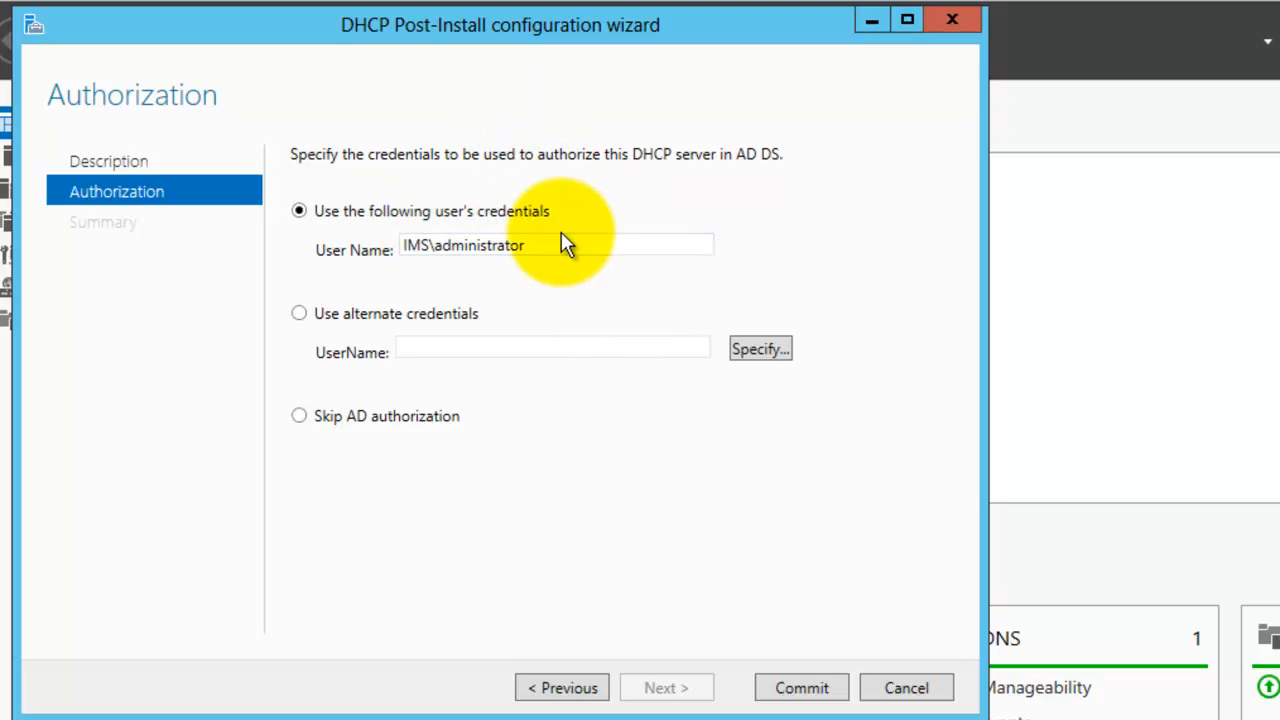
{"action": "left_click", "coordinate": [797, 690]}
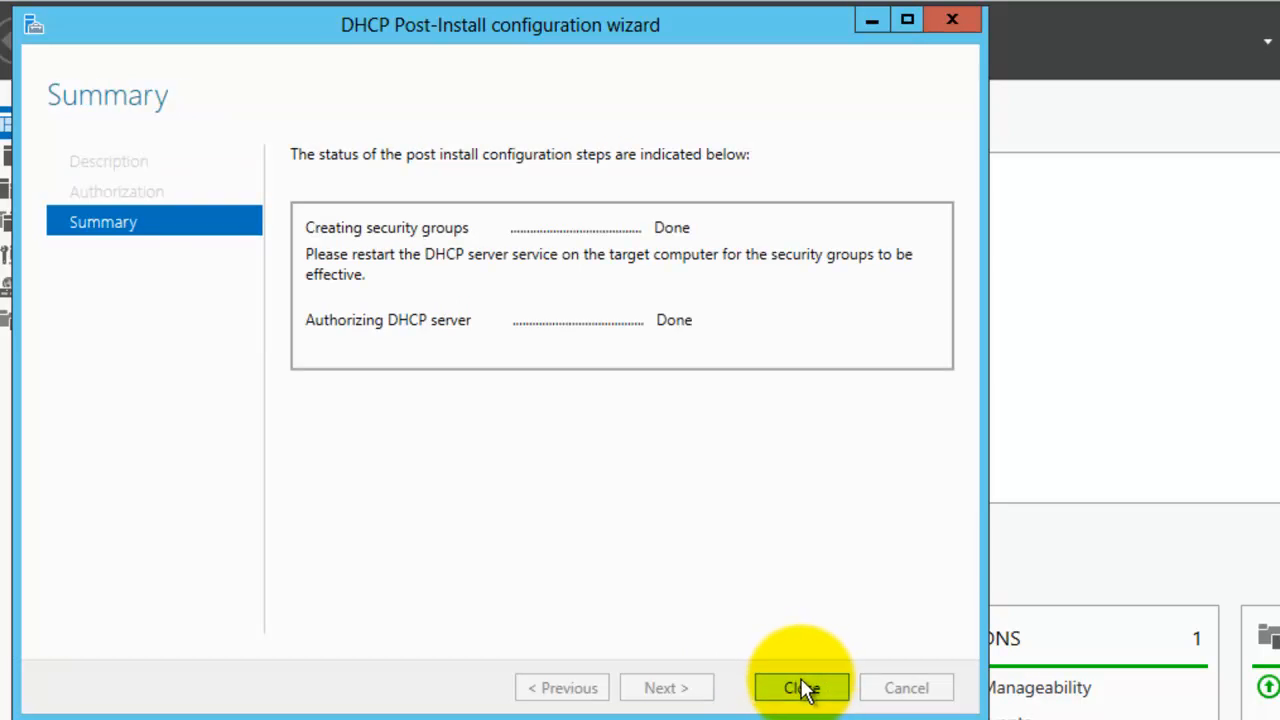
{"action": "left_click", "coordinate": [790, 687]}
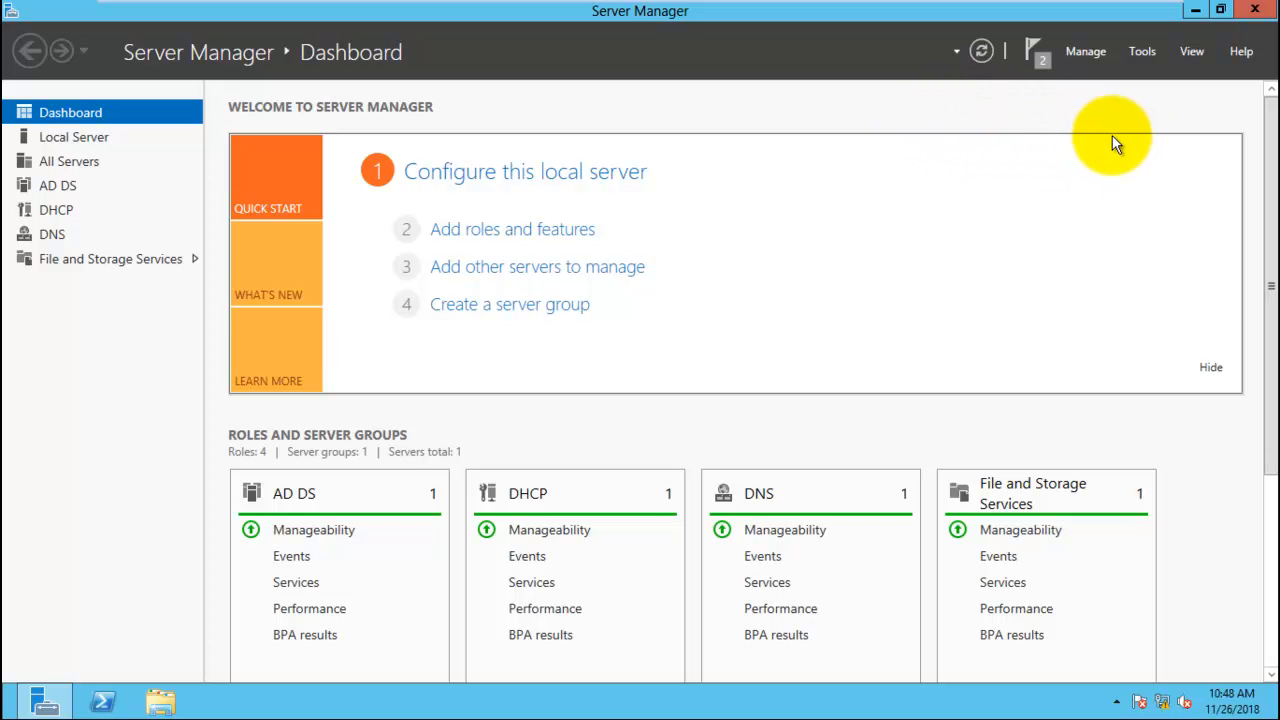
- Open the DHCP console from Server Manager's tools and maximize its window
{"action": "left_click", "coordinate": [1145, 56]}
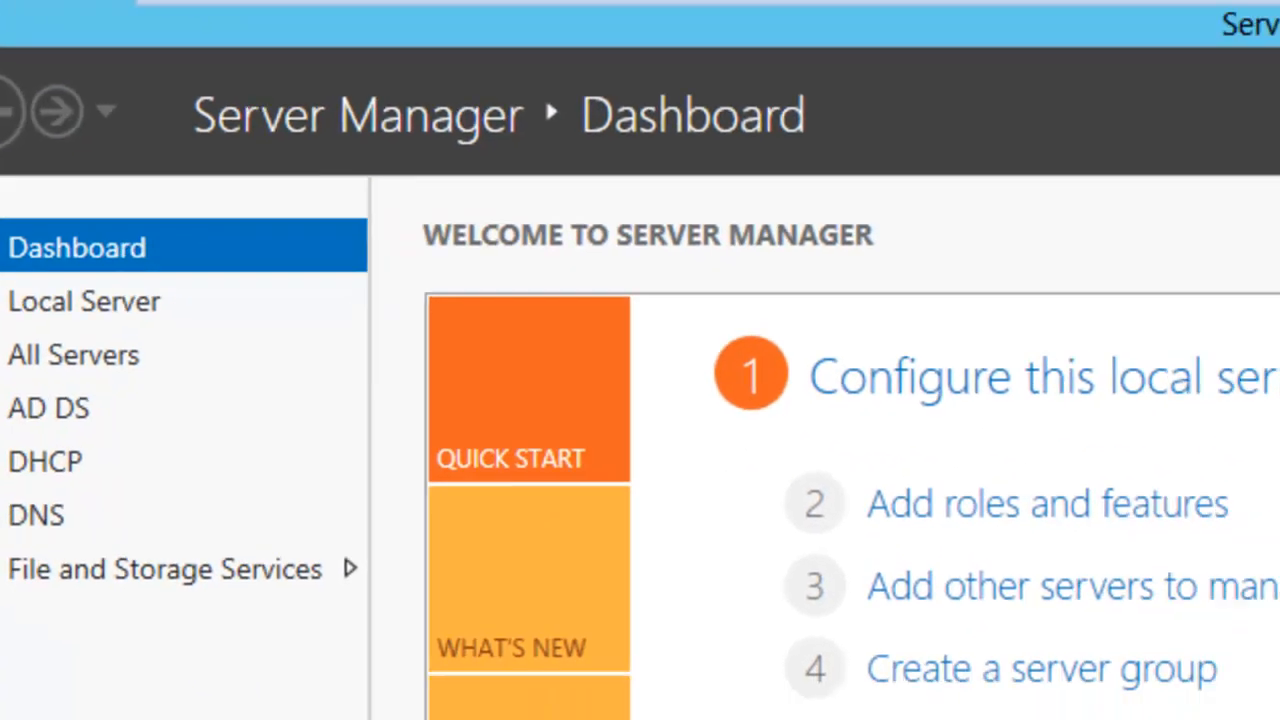
{"action": "left_click", "coordinate": [1267, 74]}
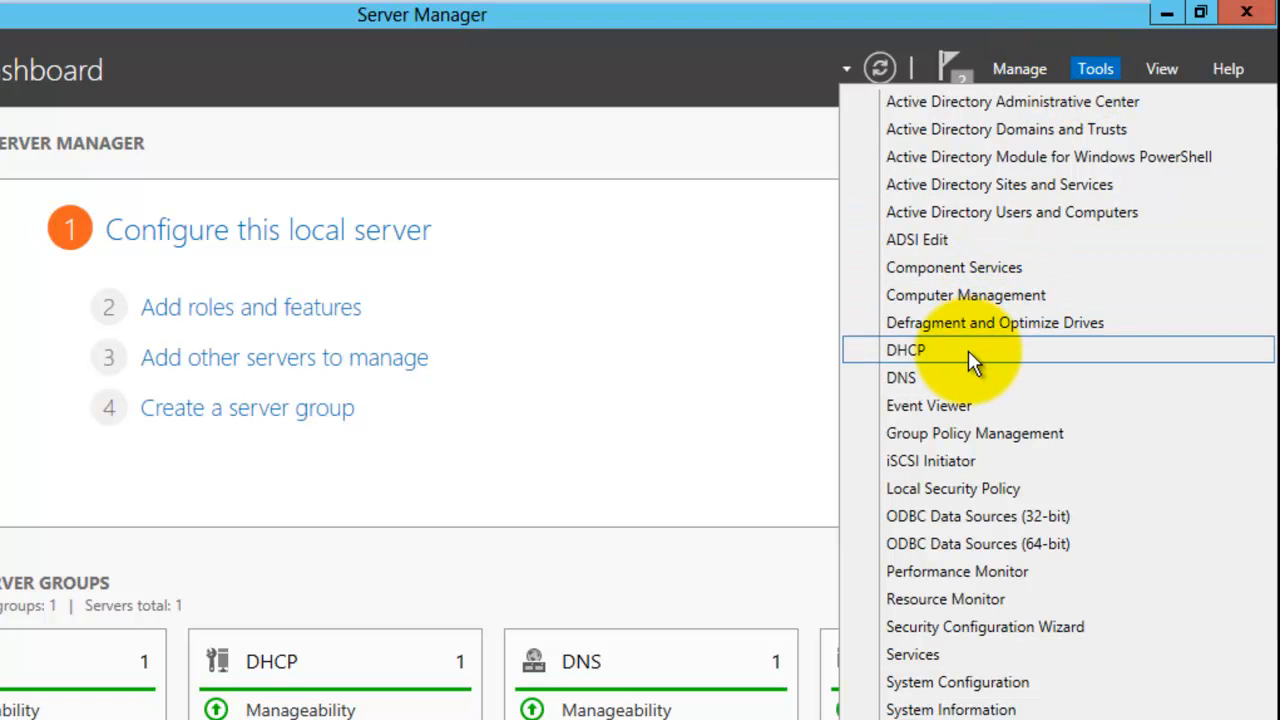
{"action": "left_click", "coordinate": [968, 350]}
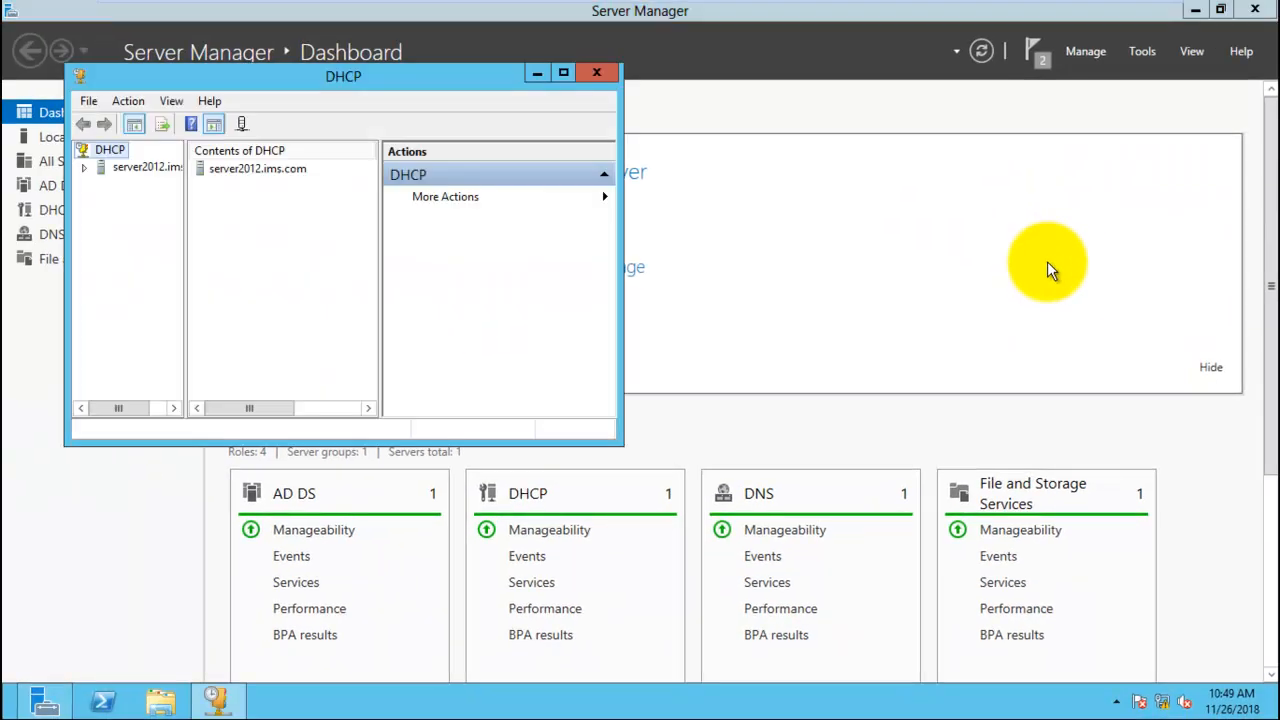
{"action": "left_click", "coordinate": [563, 74]}
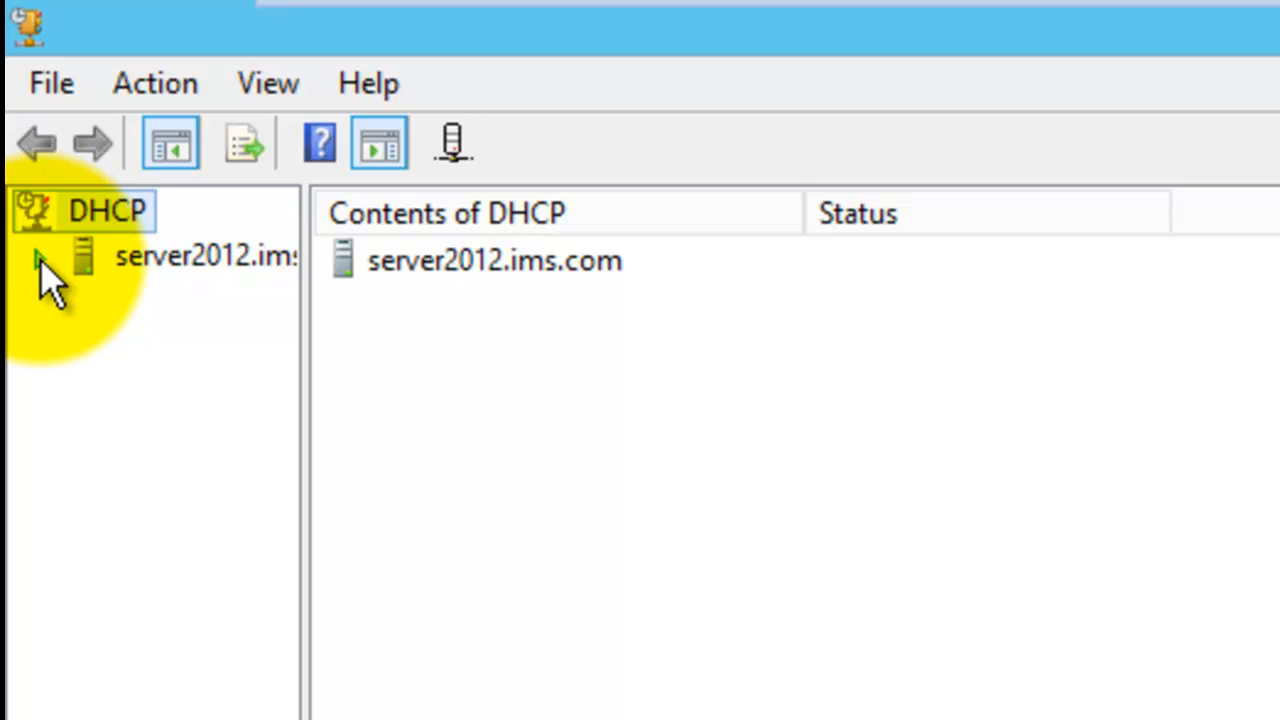
- Expand the server's IPv4 node and delete the existing 192.168 scope
{"action": "left_click", "coordinate": [38, 260]}
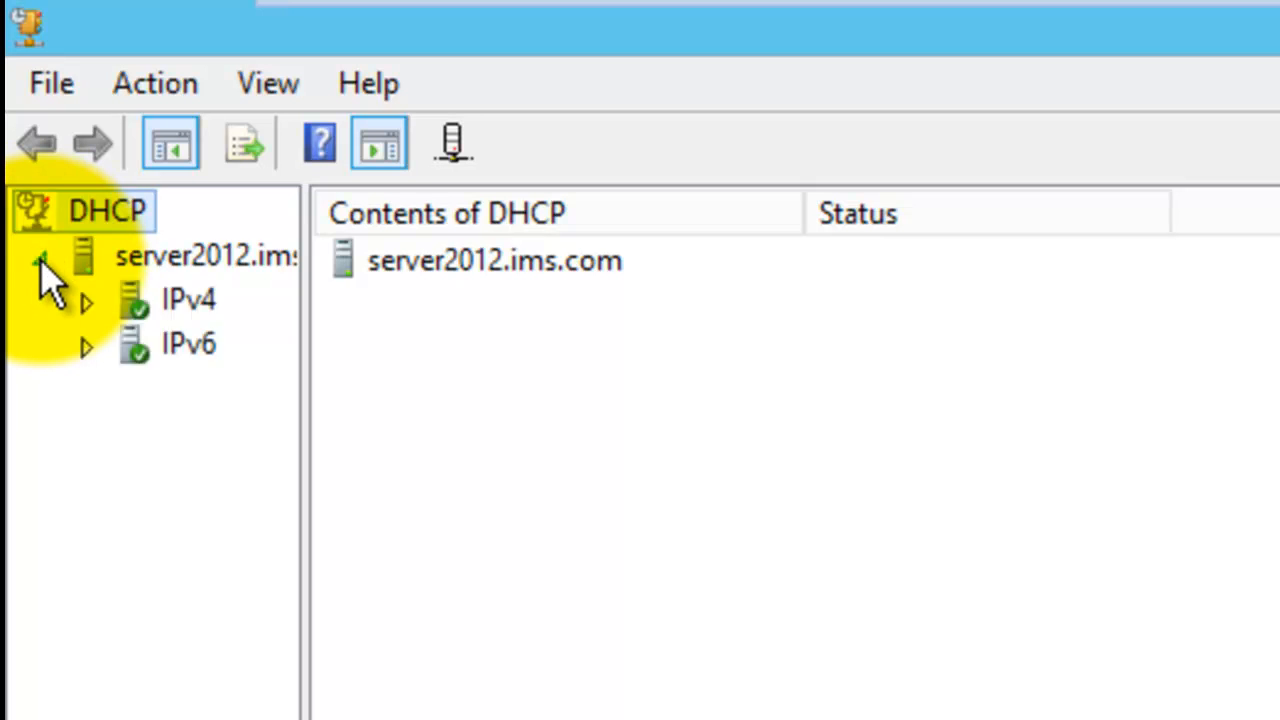
{"action": "left_click_drag", "start_coordinate": [305, 325], "coordinate": [408, 289]}
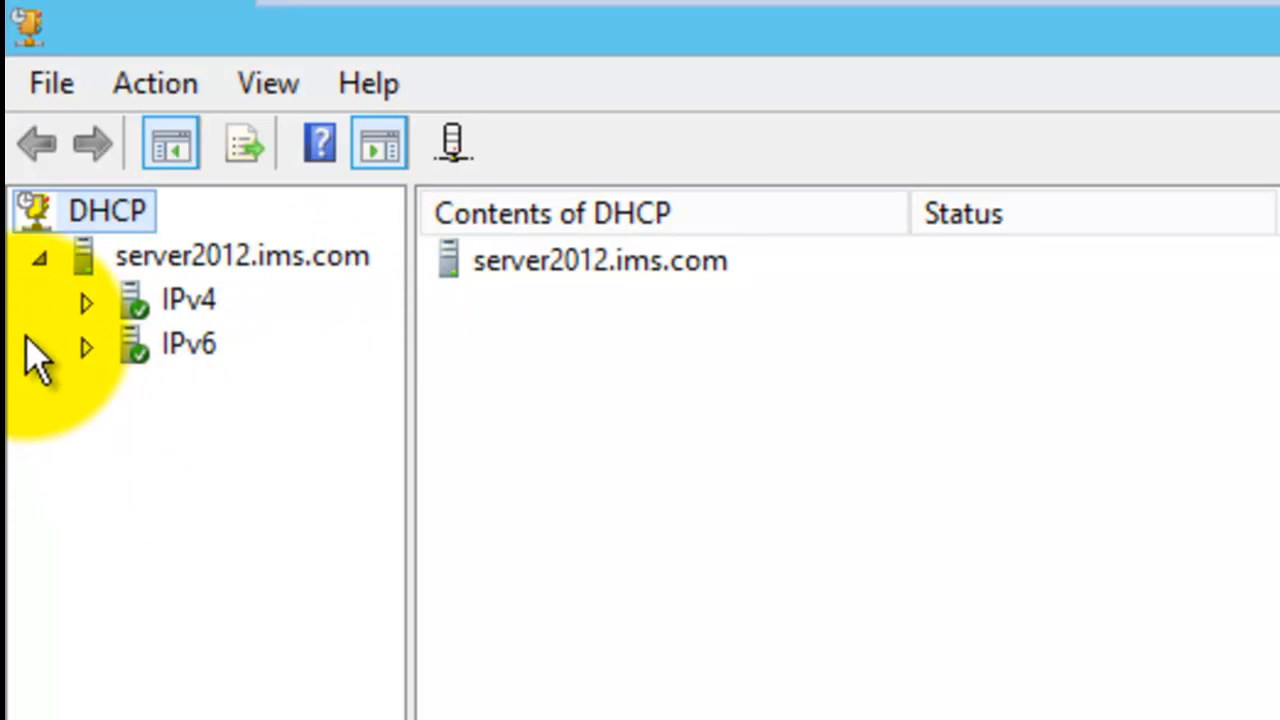
{"action": "left_click", "coordinate": [86, 301]}
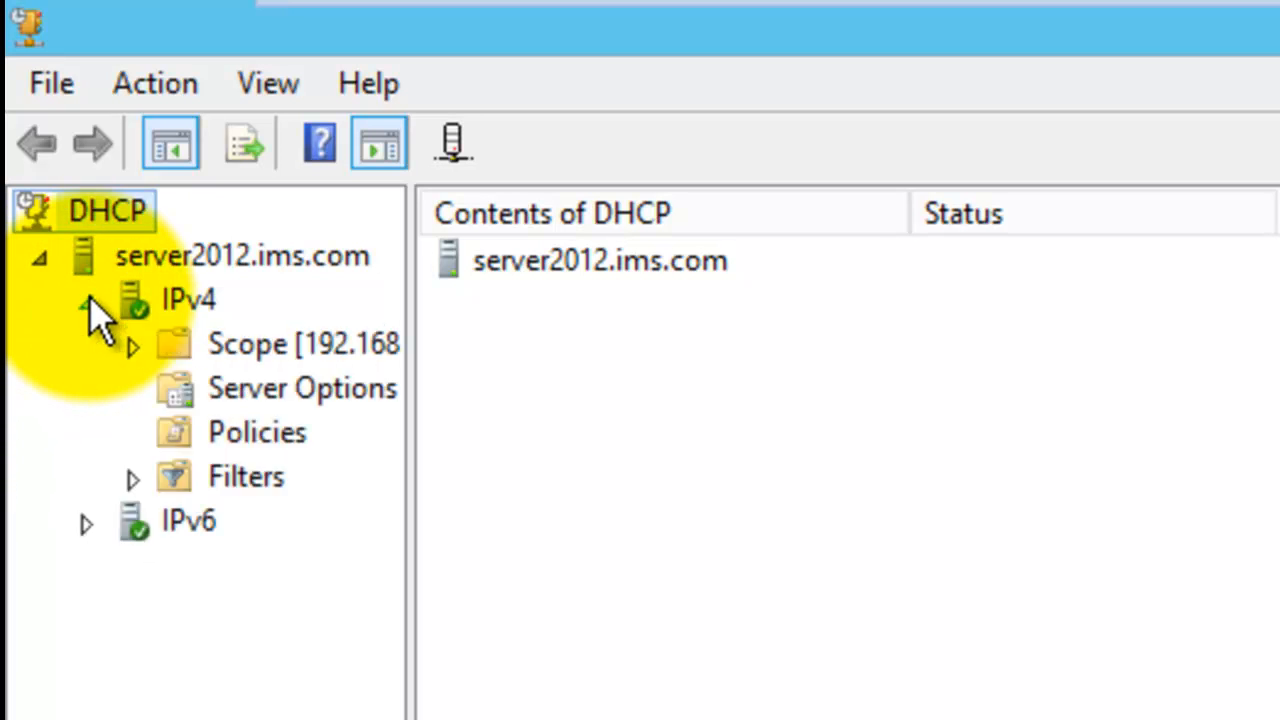
{"action": "double_click", "coordinate": [255, 340]}
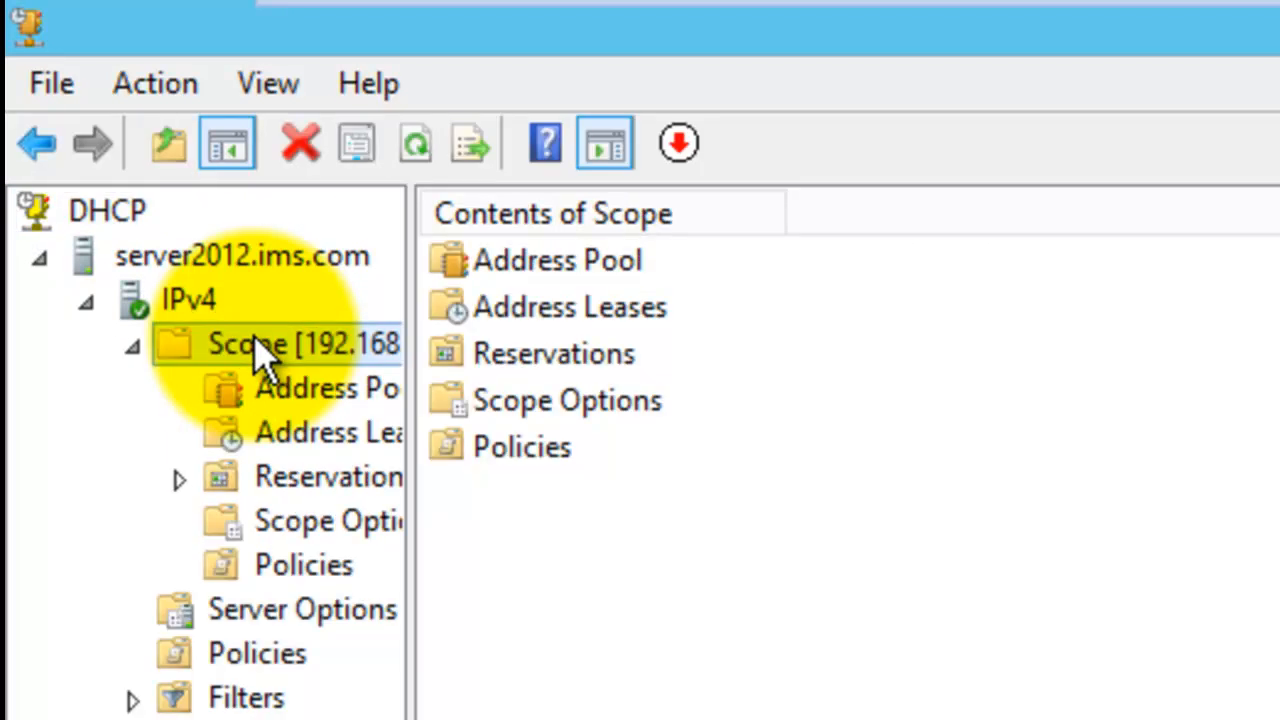
{"action": "right_click", "coordinate": [254, 346]}
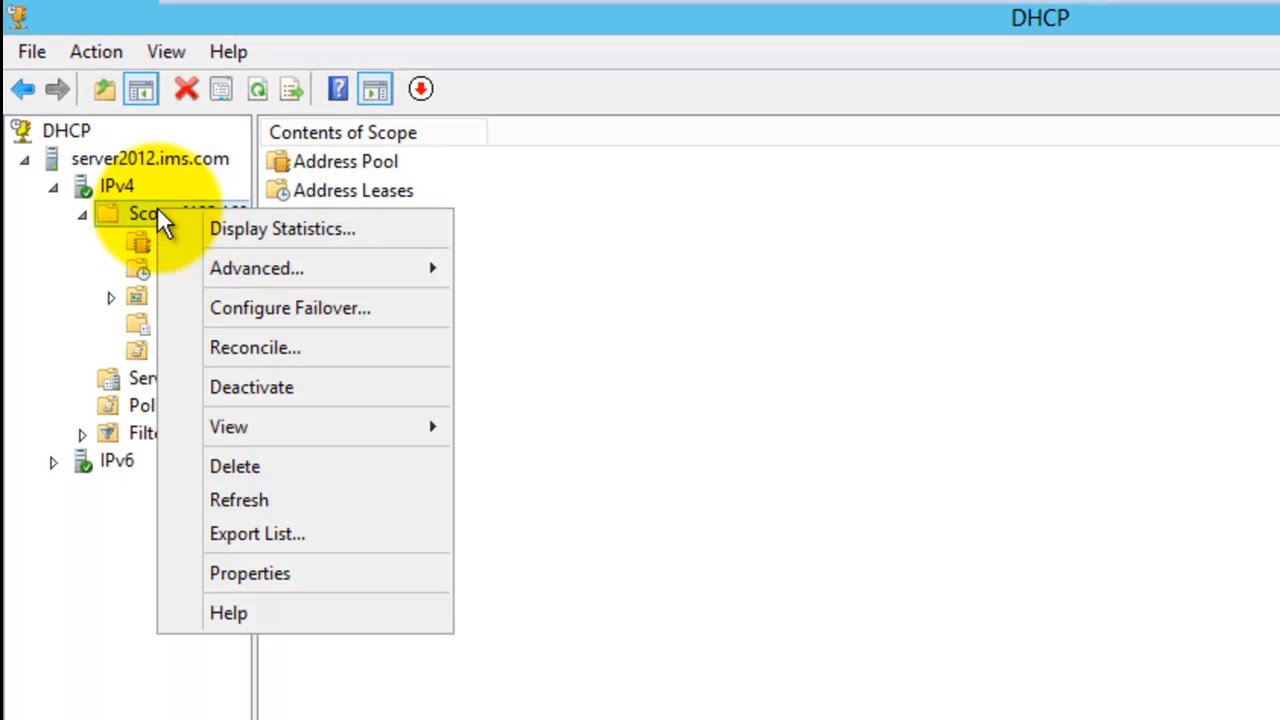
{"action": "left_click", "coordinate": [258, 466]}
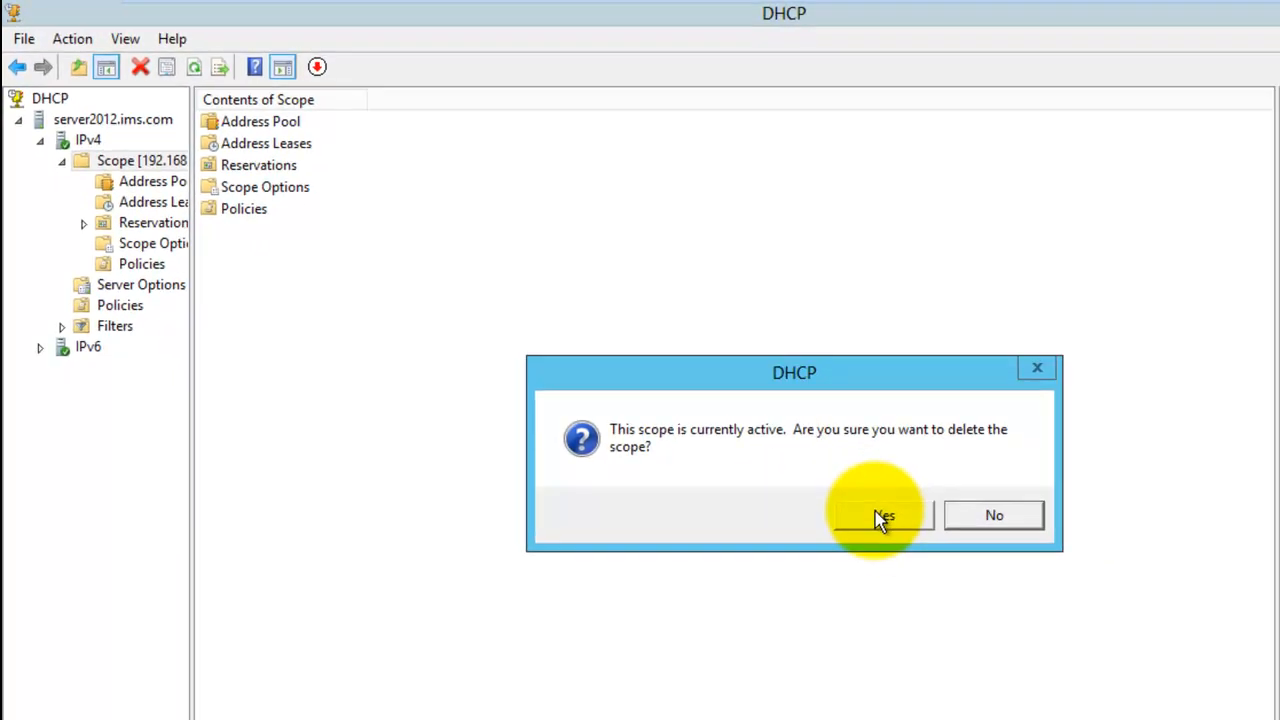
{"action": "left_click", "coordinate": [1170, 686]}
{"action": "left_click", "coordinate": [875, 516]}
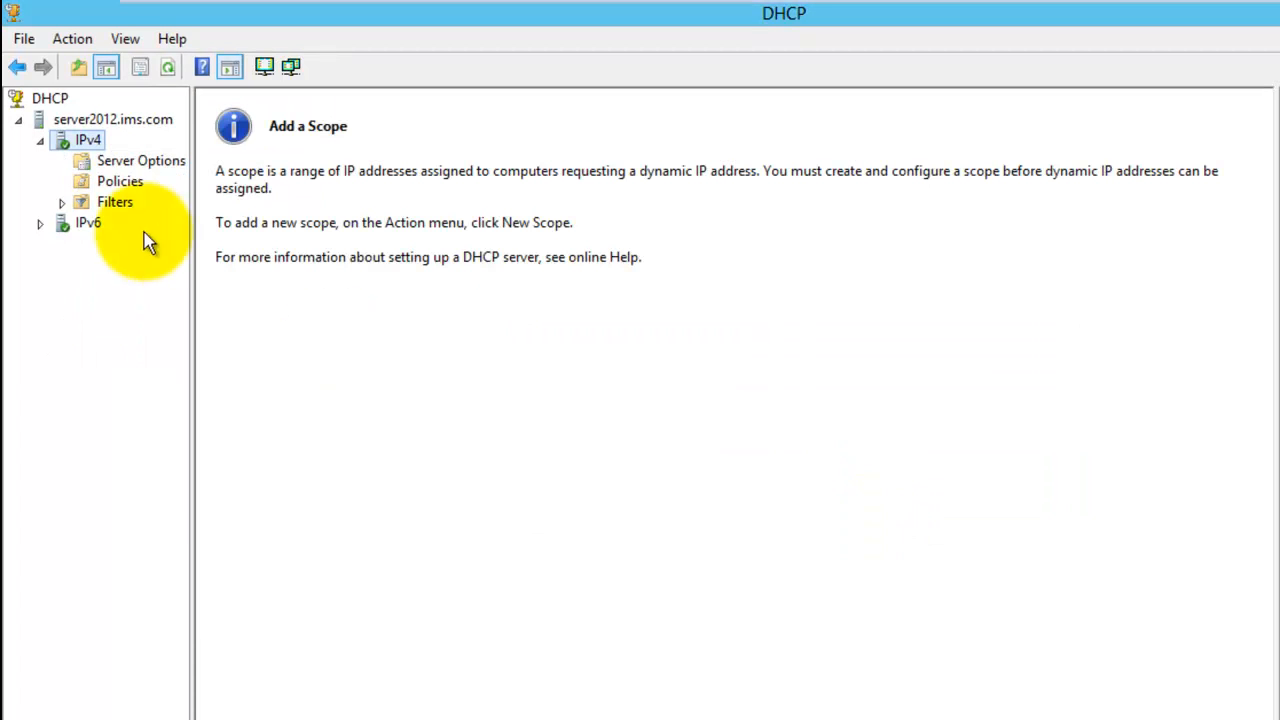
- Start the New Scope Wizard on the IPv4 node and move past its welcome page
{"action": "right_click", "coordinate": [94, 135]}
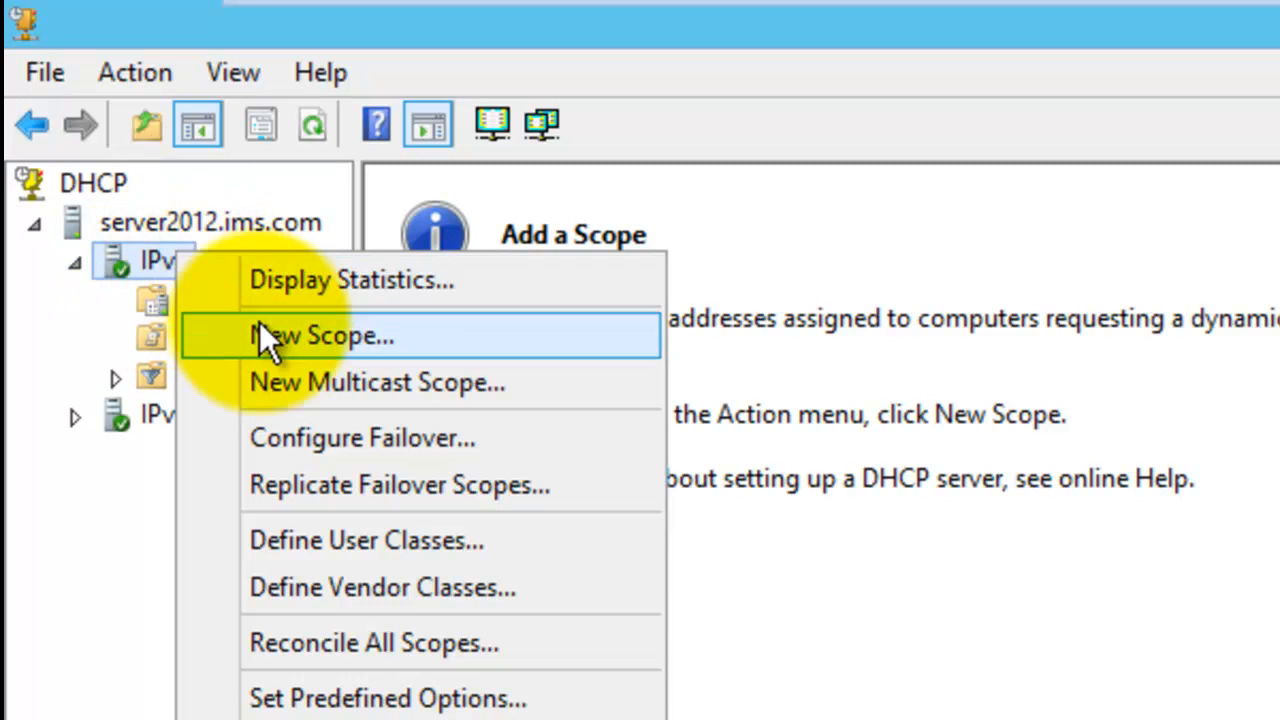
{"action": "left_click", "coordinate": [374, 347]}
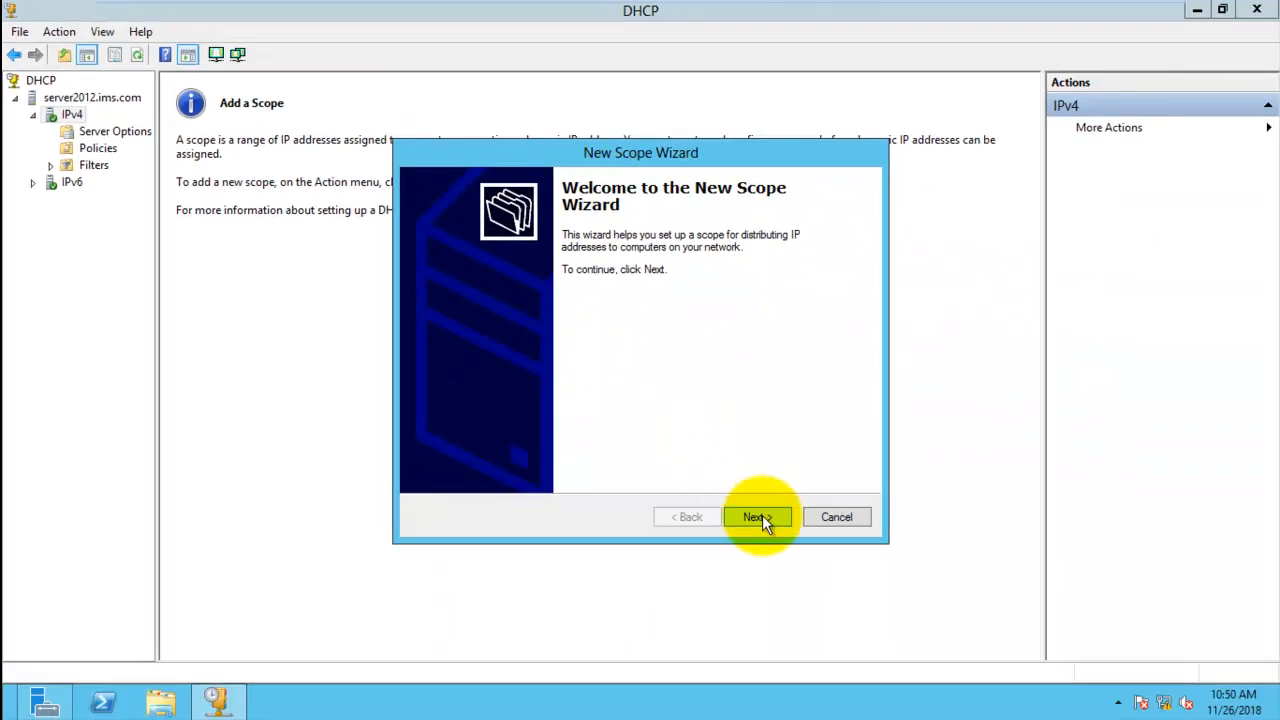
{"action": "left_click", "coordinate": [757, 517]}
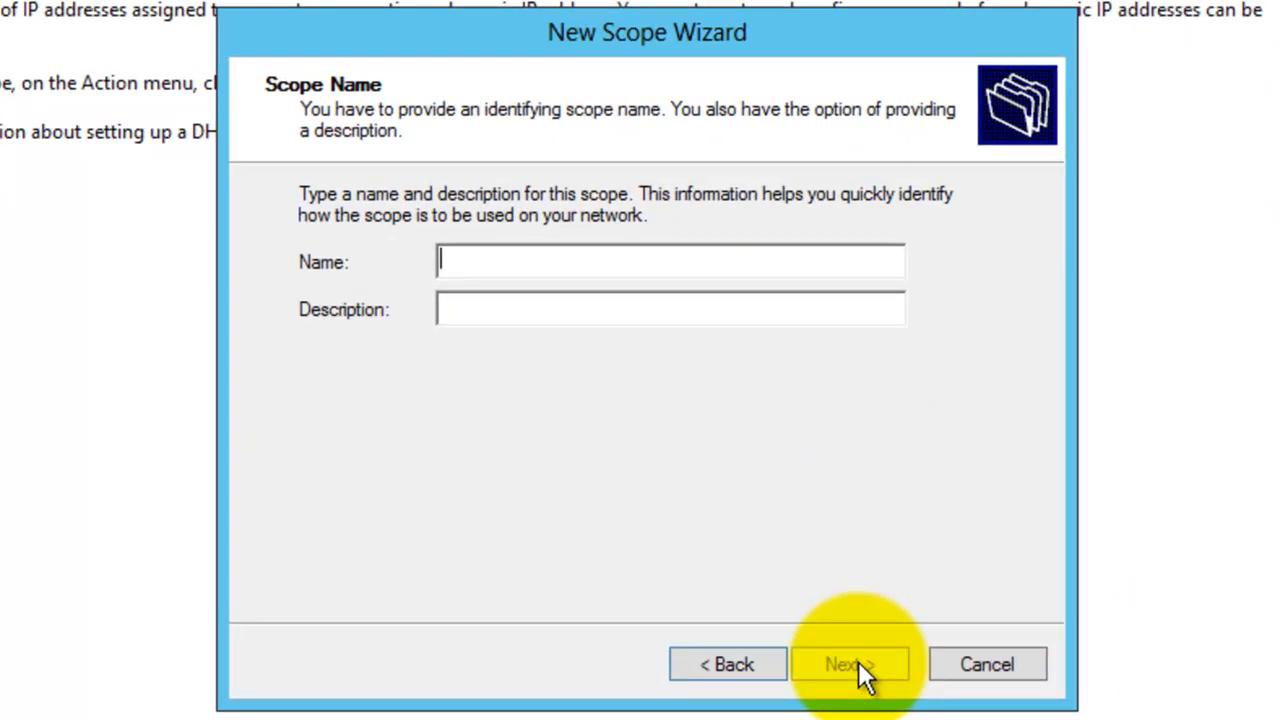
- Name the new scope "class C" and continue
{"action": "type", "text": "class C"}
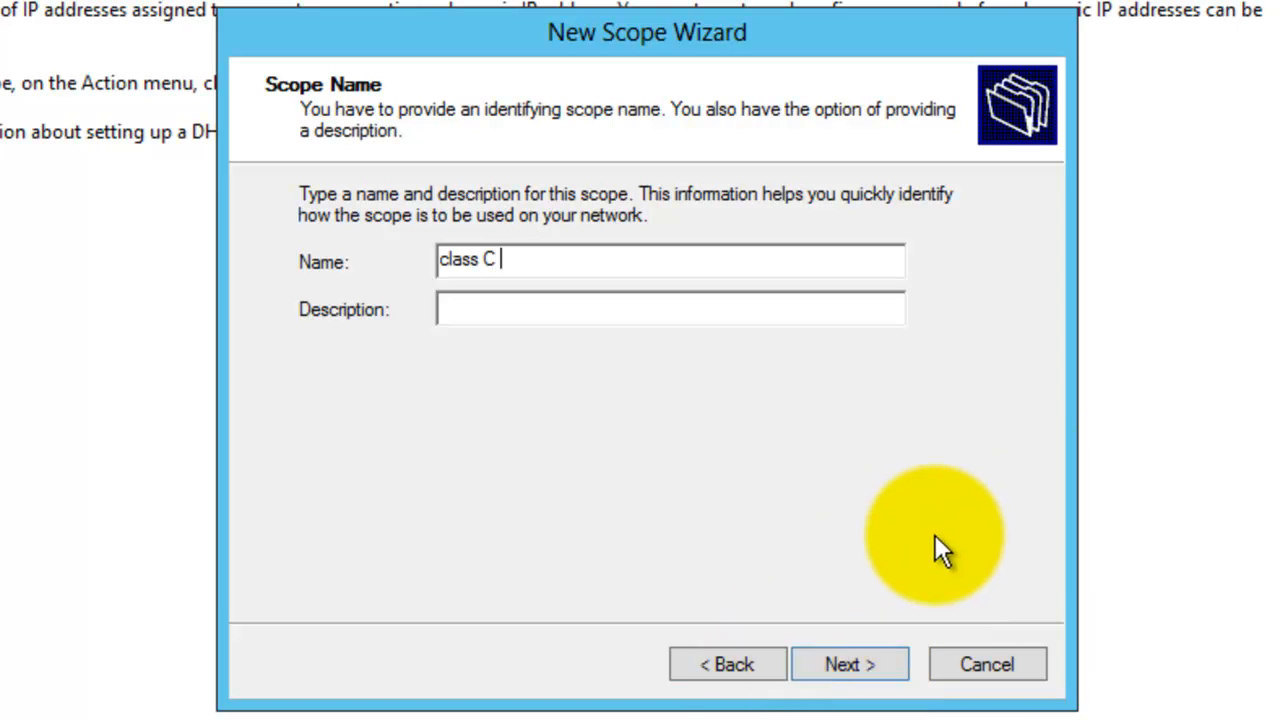
{"action": "left_click", "coordinate": [871, 650]}
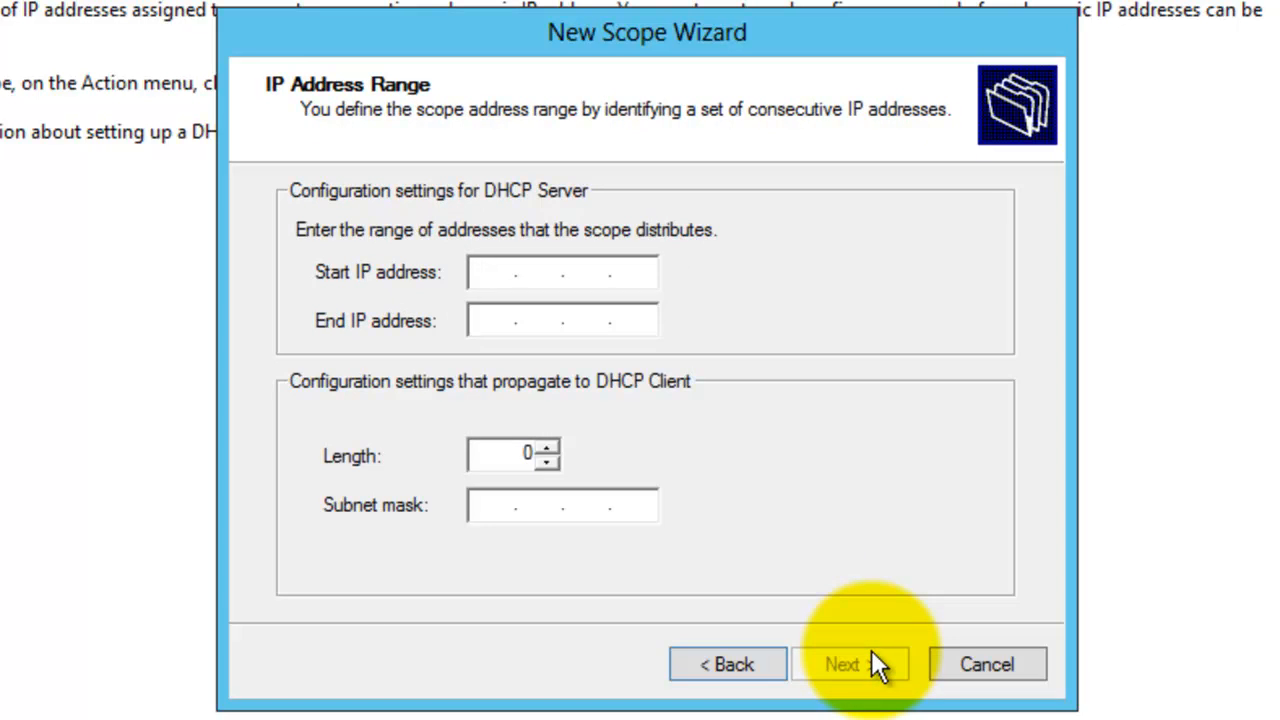
- Set the scope's address range from 192.168.1.2 to 192.168.1.254
{"action": "type", "text": "192"}
{"action": "type", "text": "168.."}
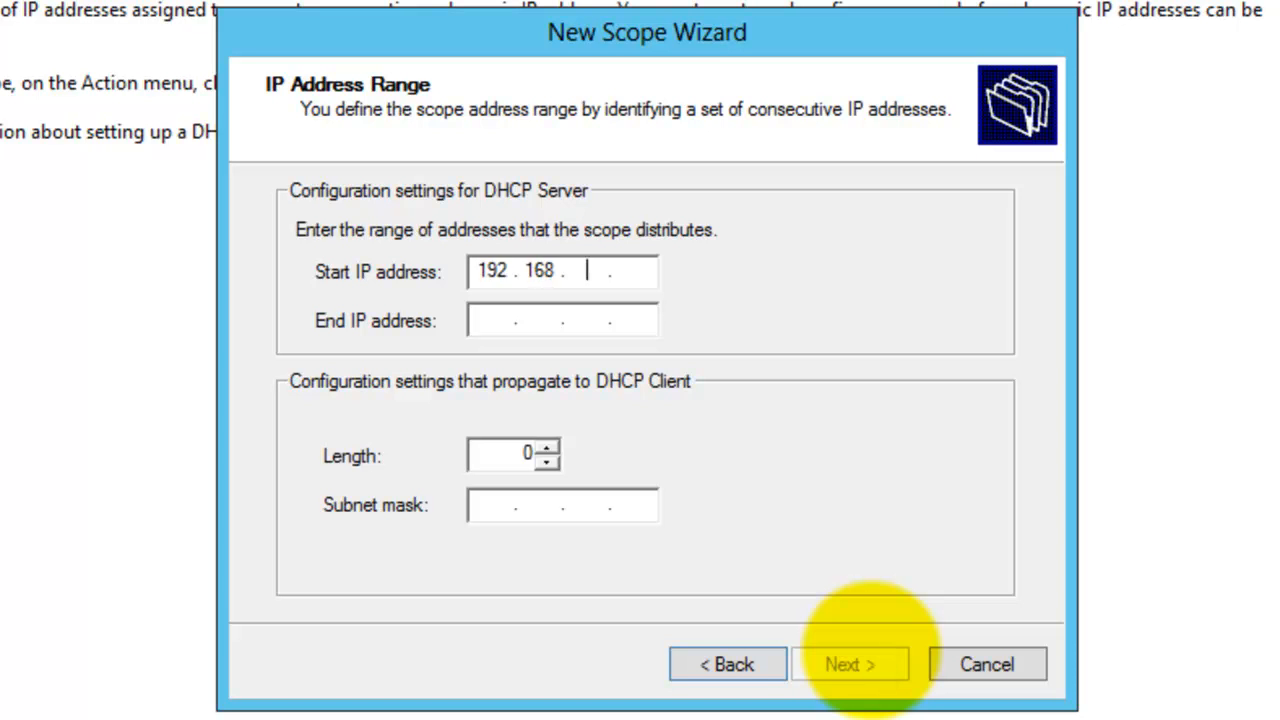
{"action": "type", "text": "13"}
{"action": "key", "text": "BackSpace"}
{"action": "type", "text": ".2"}
{"action": "left_click", "coordinate": [500, 320]}
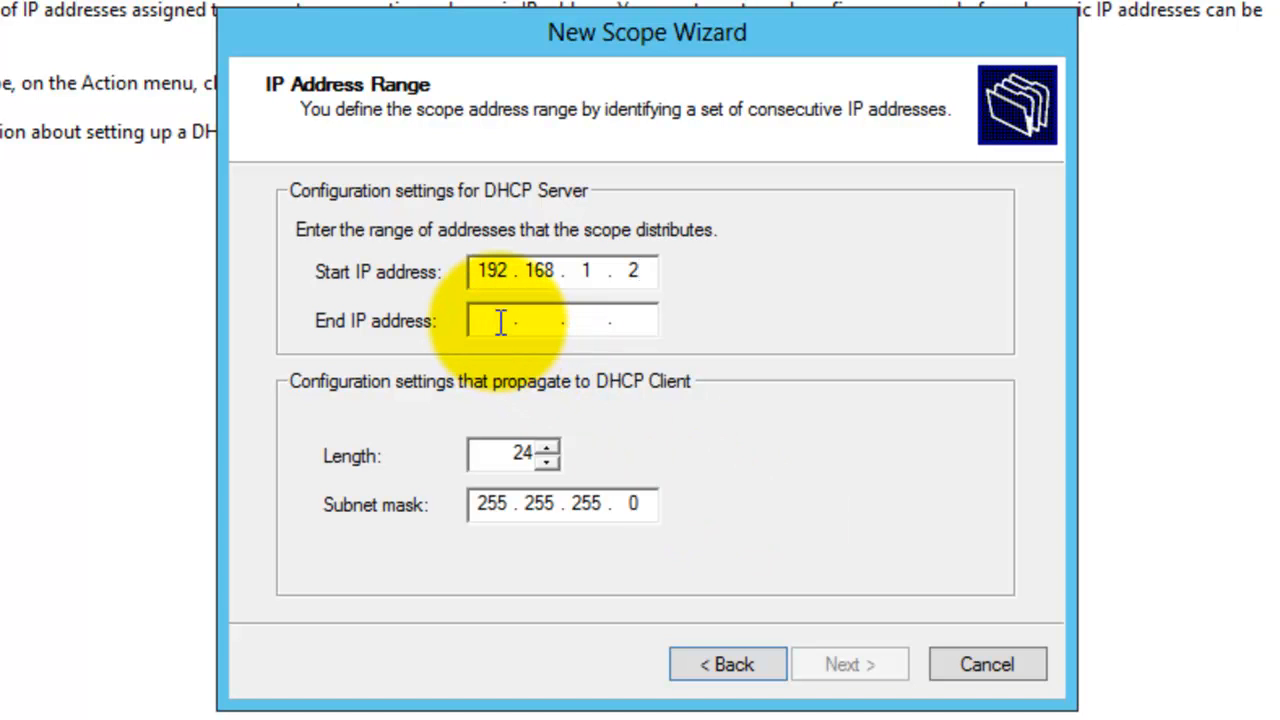
{"action": "type", "text": "1"}
{"action": "type", "text": "92"}
{"action": "type", "text": "168"}
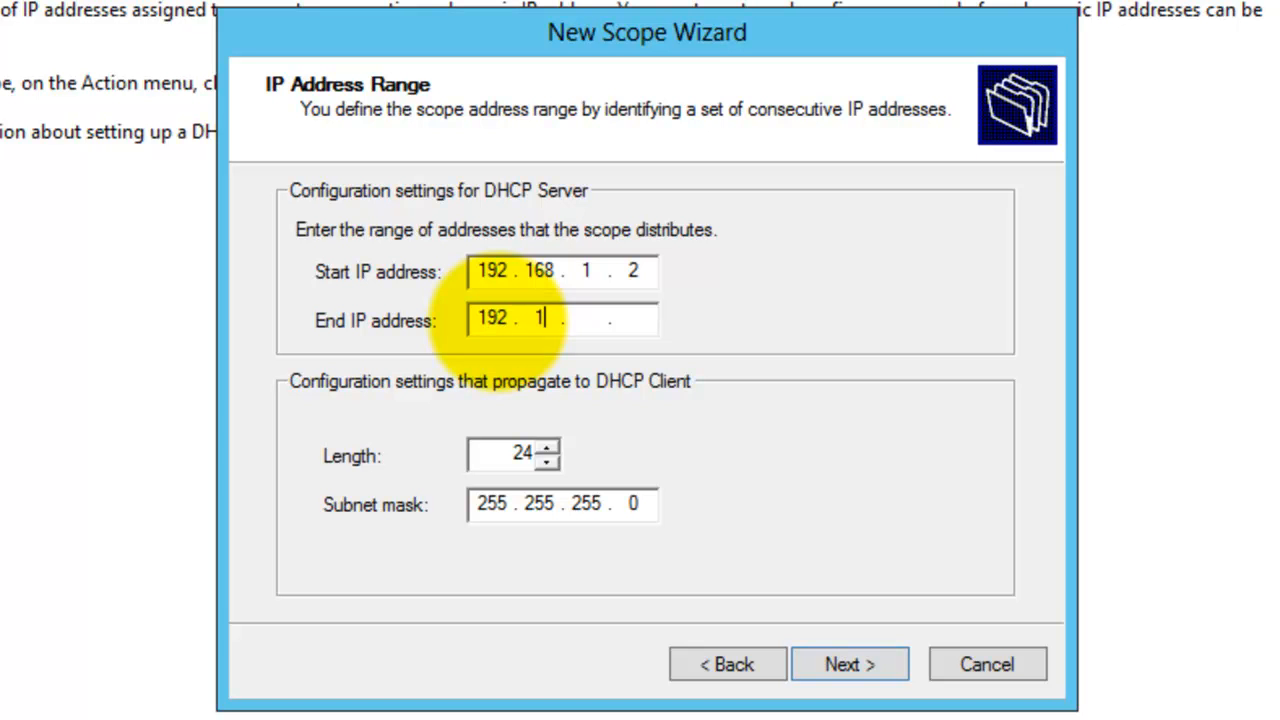
{"action": "type", "text": "13"}
{"action": "key", "text": "BackSpace"}
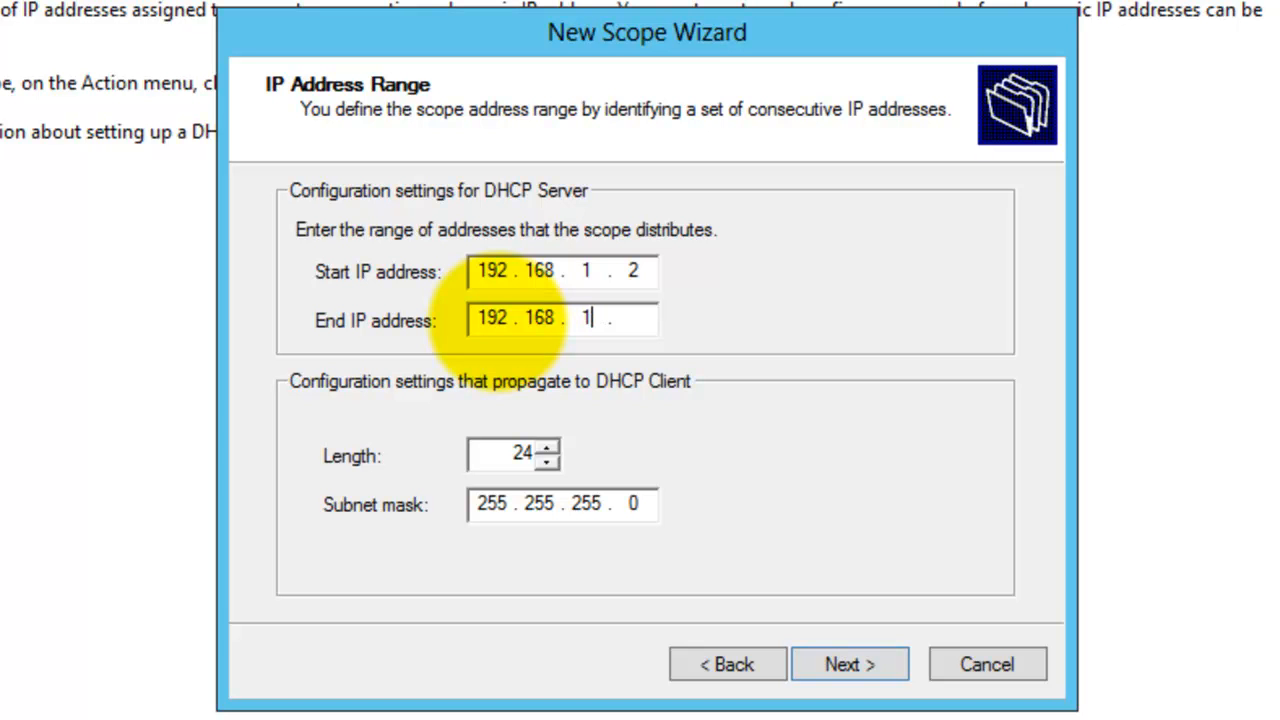
{"action": "left_click", "coordinate": [644, 330]}
{"action": "type", "text": "254"}
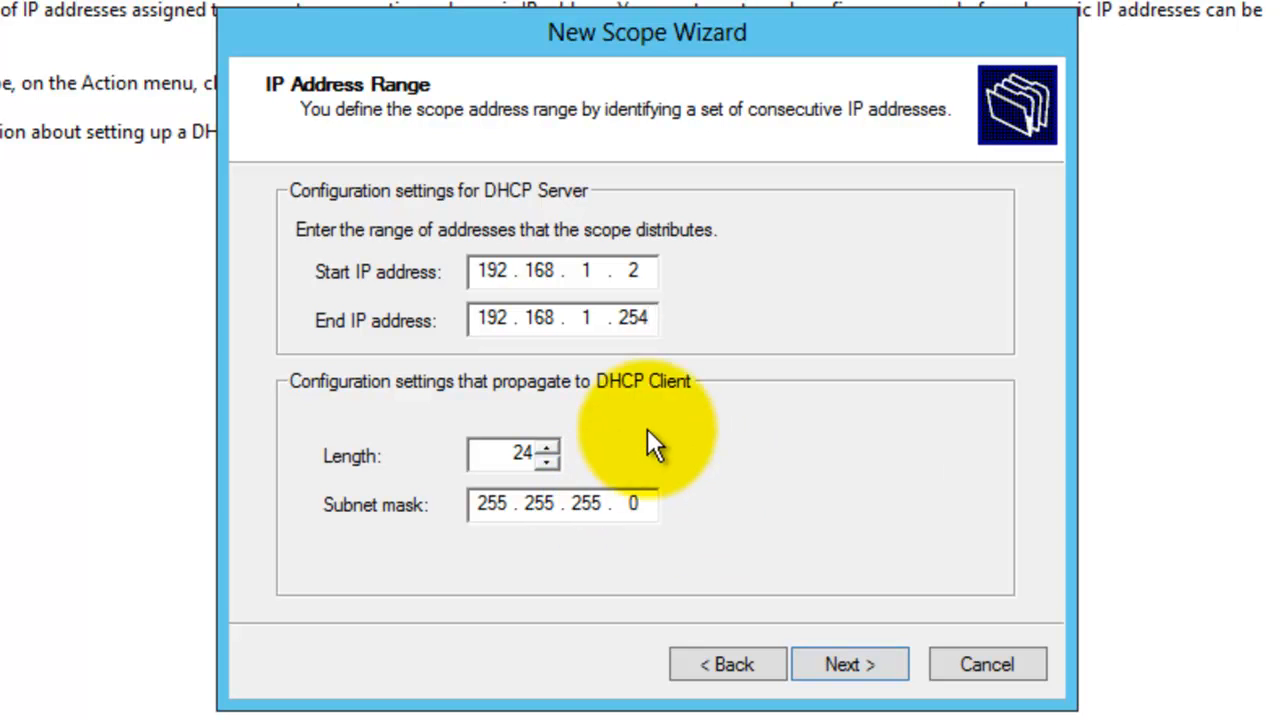
{"action": "left_click", "coordinate": [549, 446]}
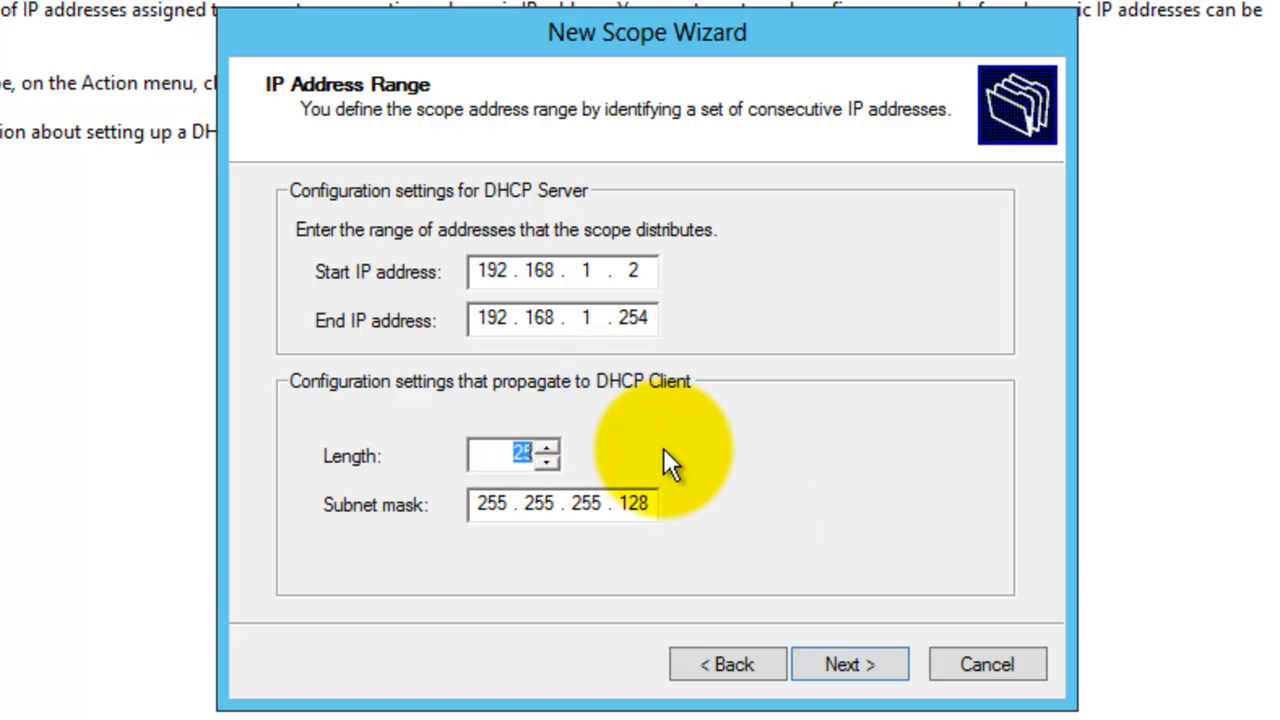
{"action": "left_click", "coordinate": [496, 455]}
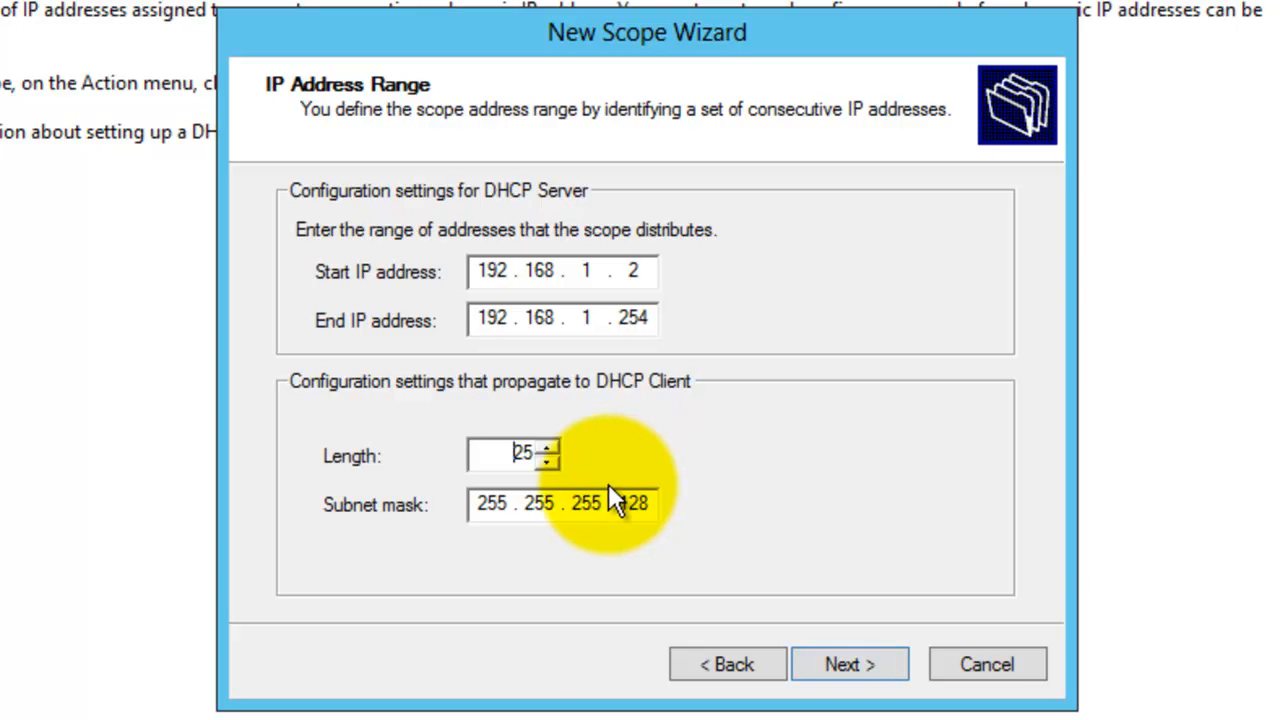
{"action": "left_click", "coordinate": [551, 464]}
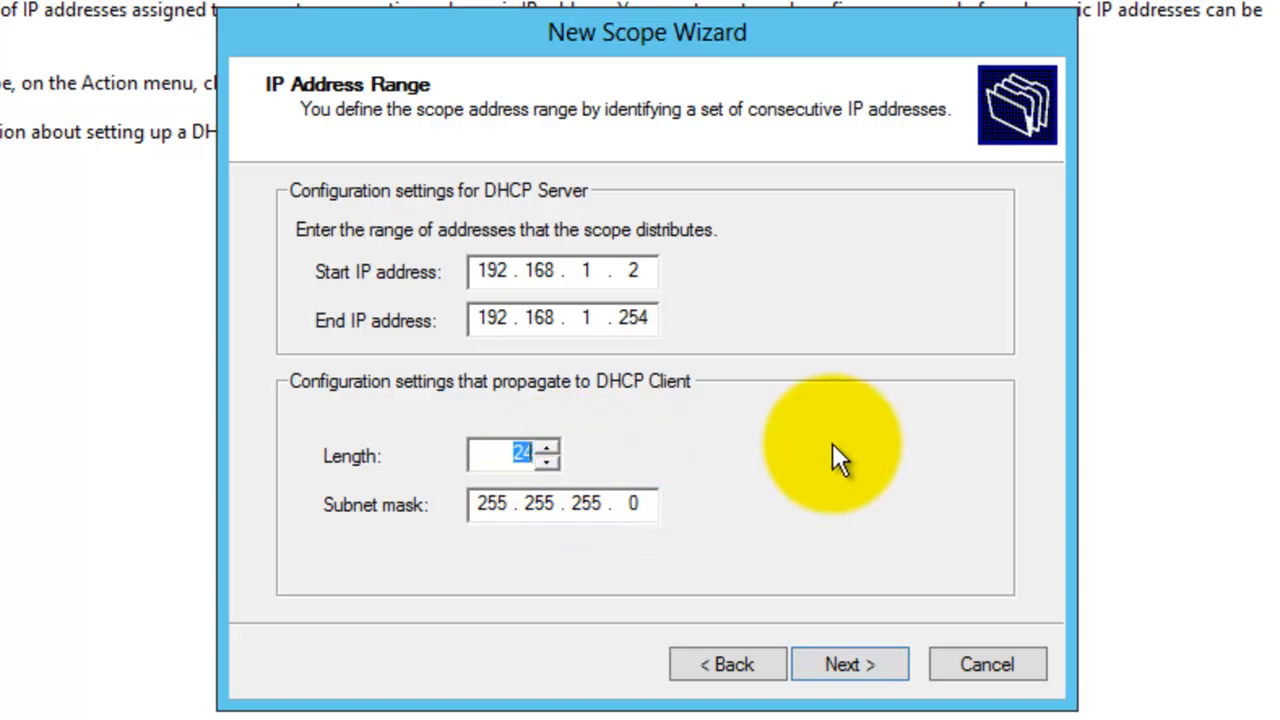
{"action": "left_click", "coordinate": [497, 453]}
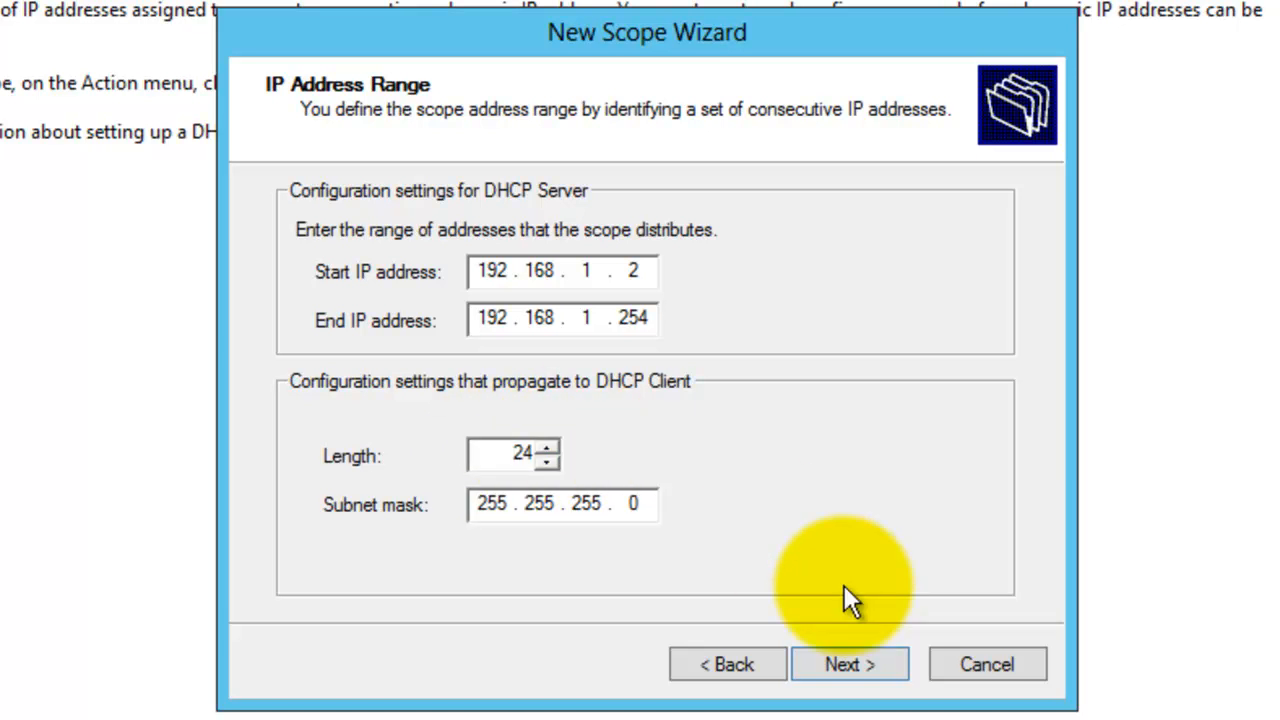
- Continue to the exclusions page and exclude the range 192.168.1.150 to 192.168.1.200
{"action": "left_click", "coordinate": [845, 663]}
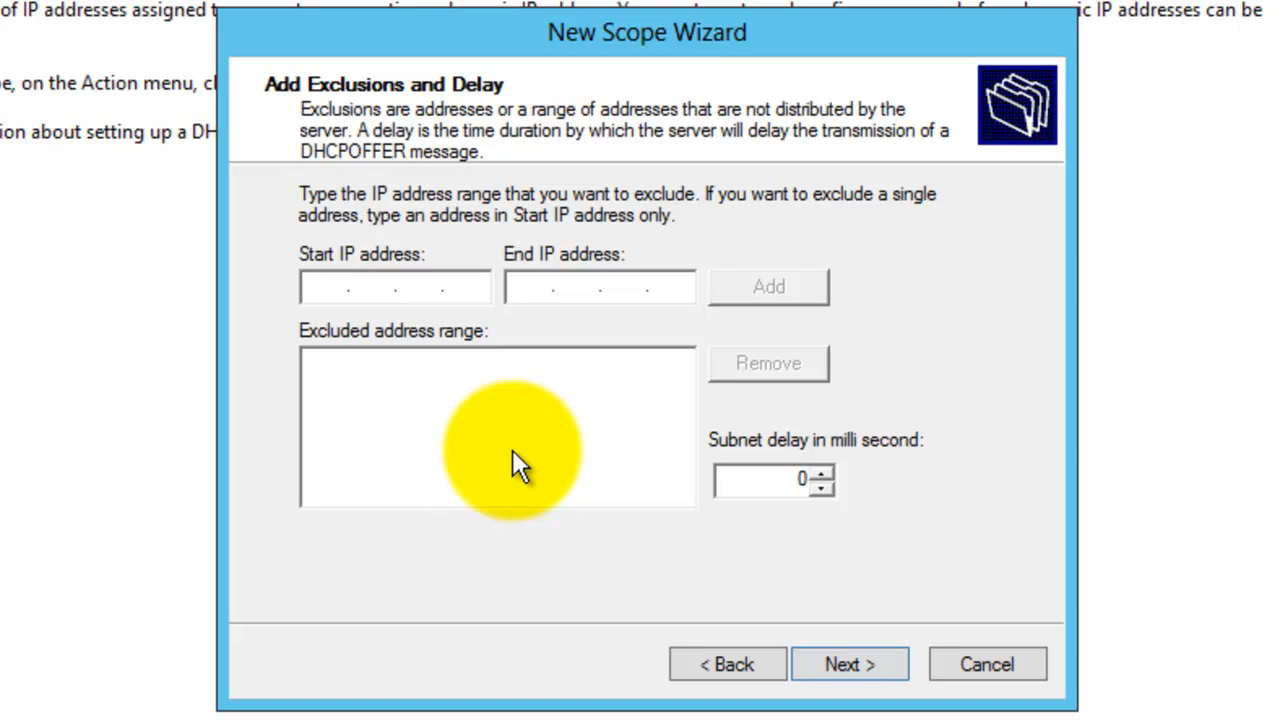
{"action": "type", "text": "192 . 168 . 1 ."}
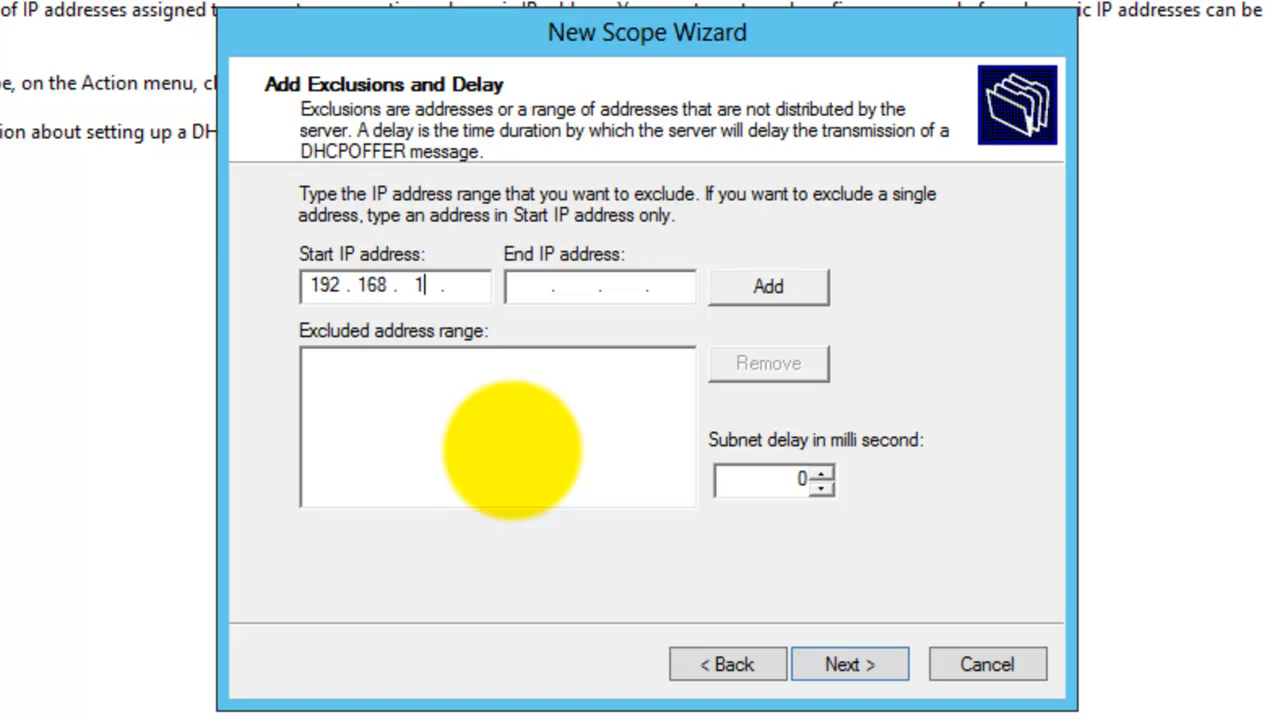
{"action": "key", "text": "period"}
{"action": "type", "text": "150"}
{"action": "key", "text": "Tab"}
{"action": "type", "text": "192 . 168 . "}
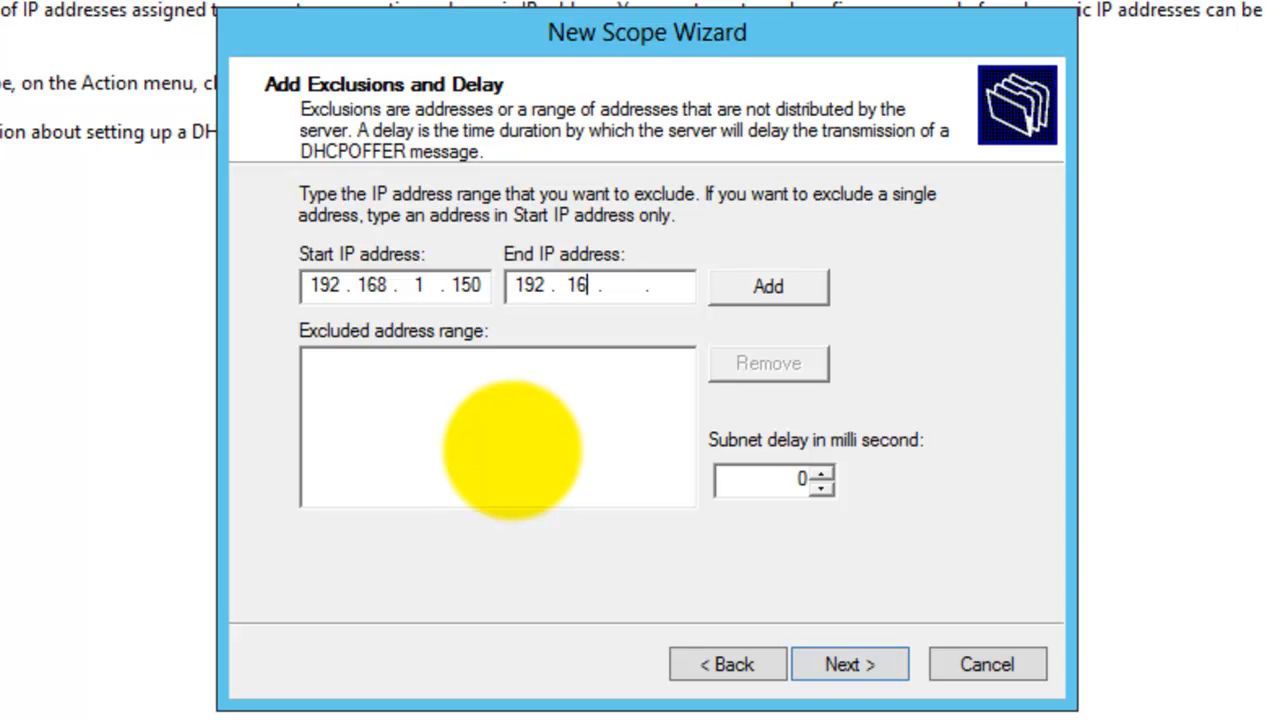
{"action": "type", "text": "1 . 200"}
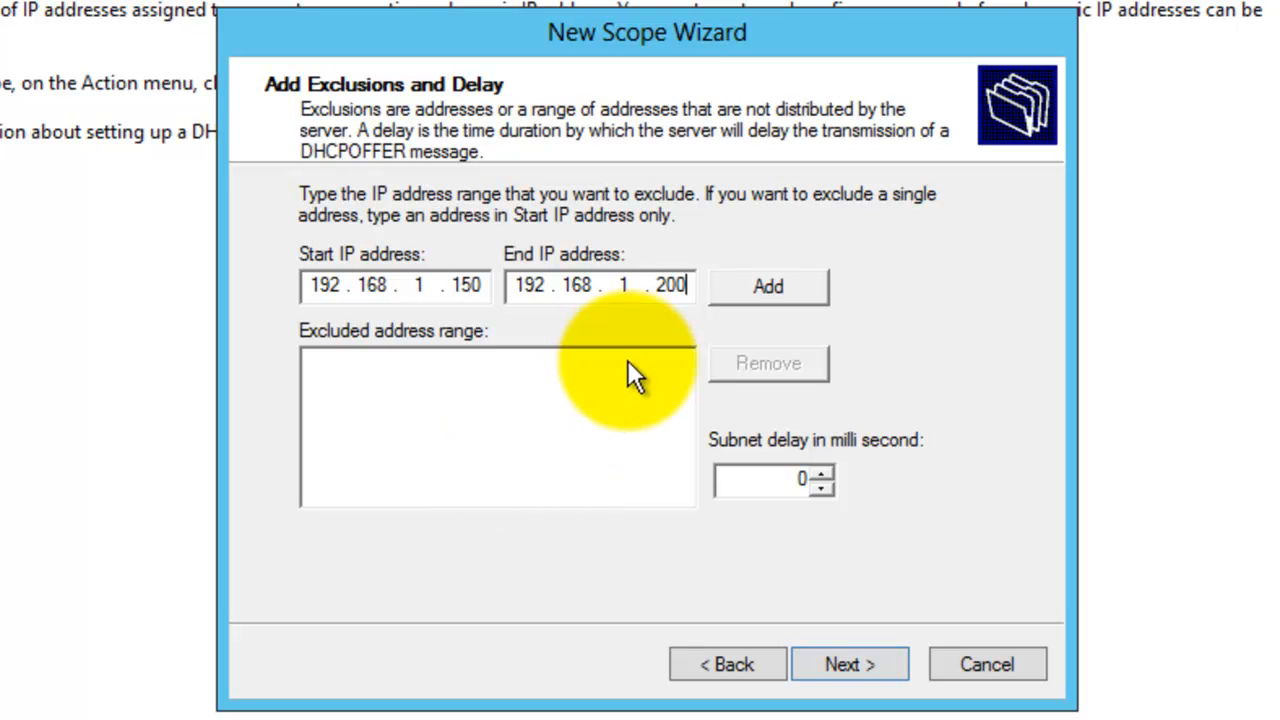
{"action": "left_click", "coordinate": [749, 286]}
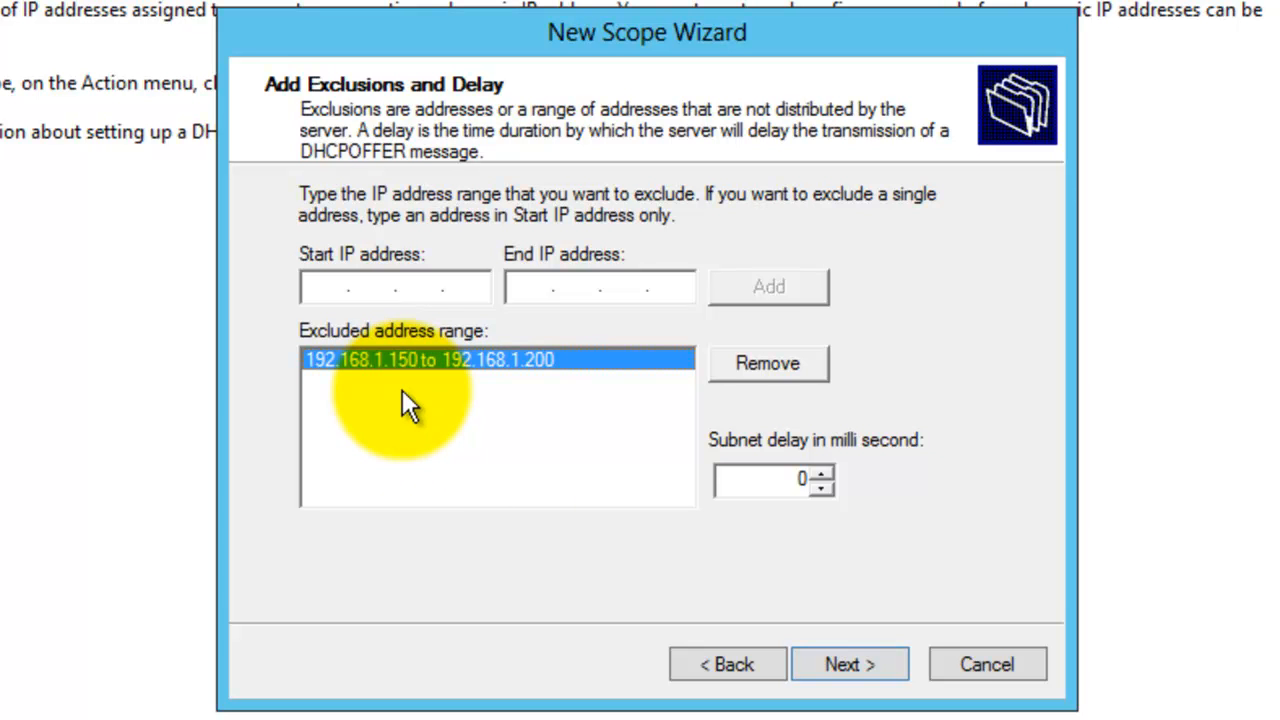
- Exclude the single address 192.168.1.50 and continue
{"action": "left_click", "coordinate": [320, 283]}
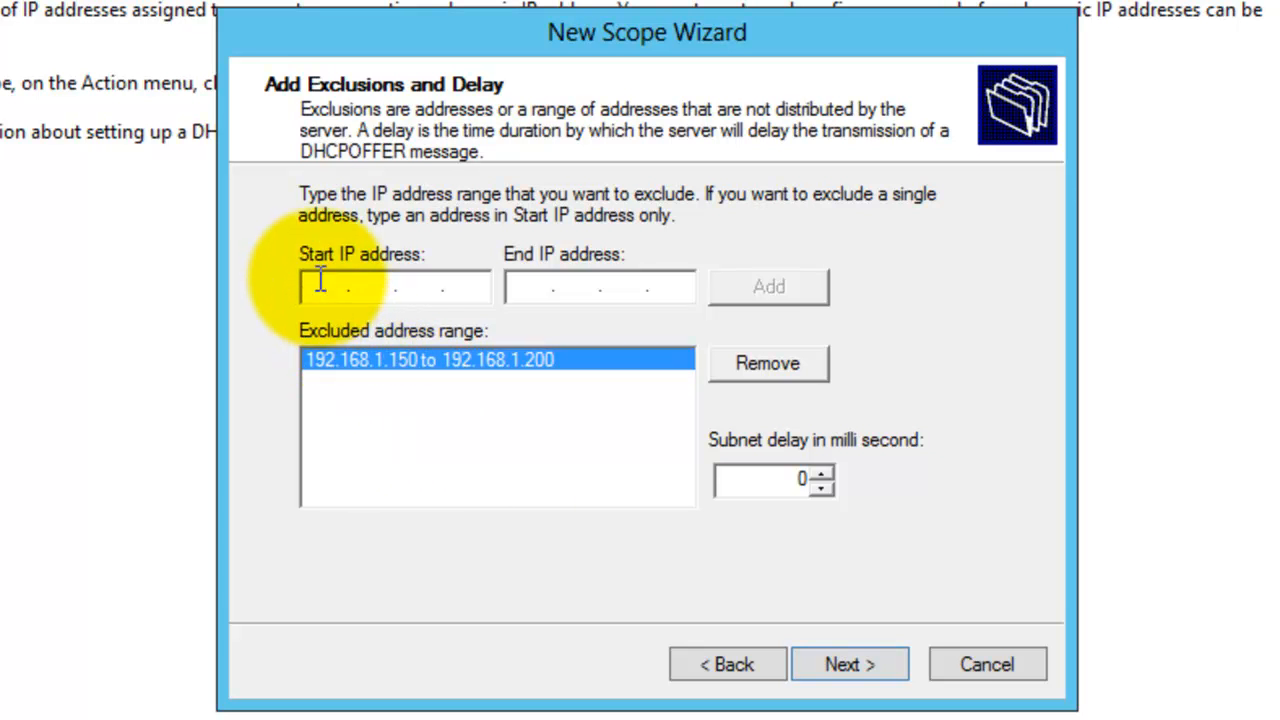
{"action": "type", "text": "192 . 168 . 1 ."}
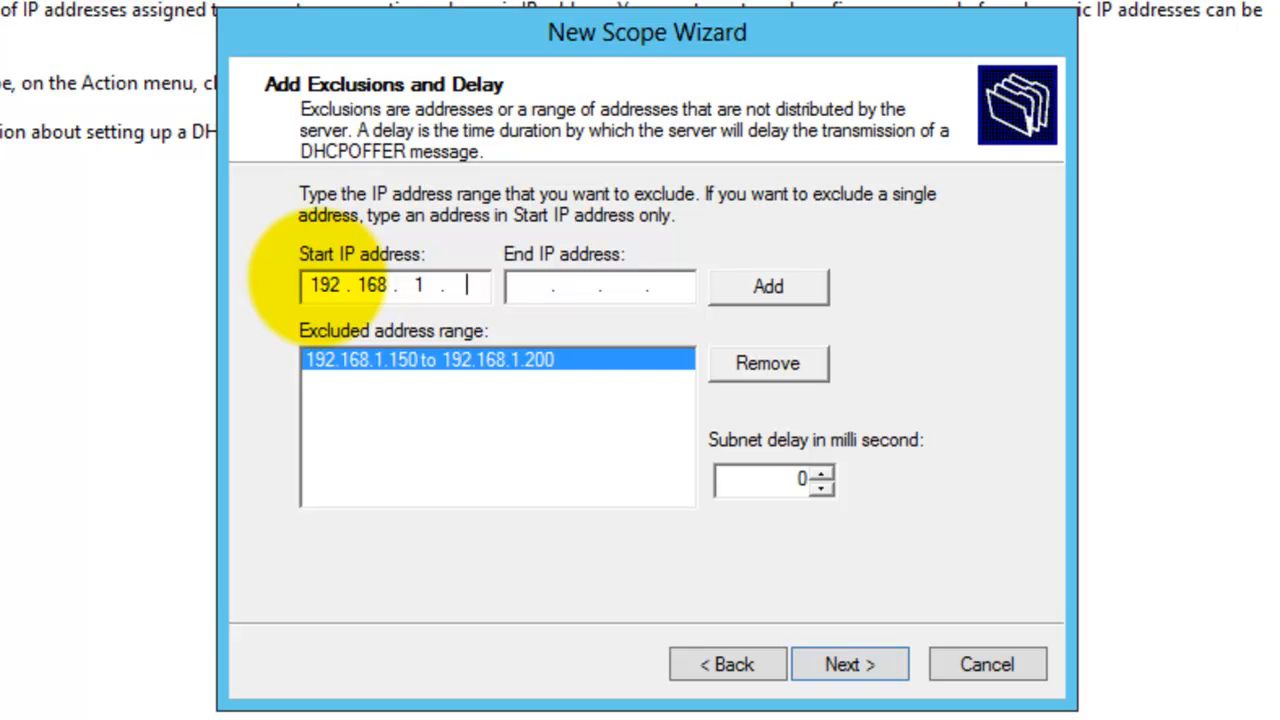
{"action": "type", "text": "50"}
{"action": "left_click", "coordinate": [770, 289]}
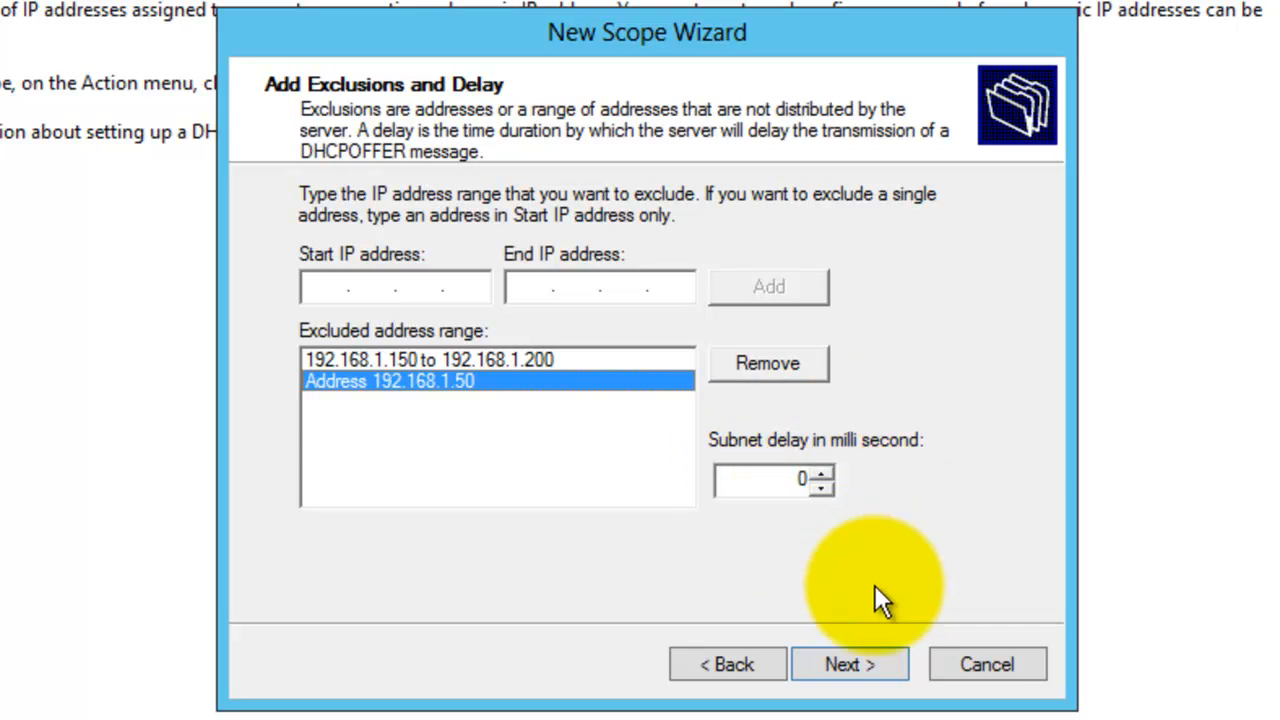
{"action": "left_click", "coordinate": [856, 665]}
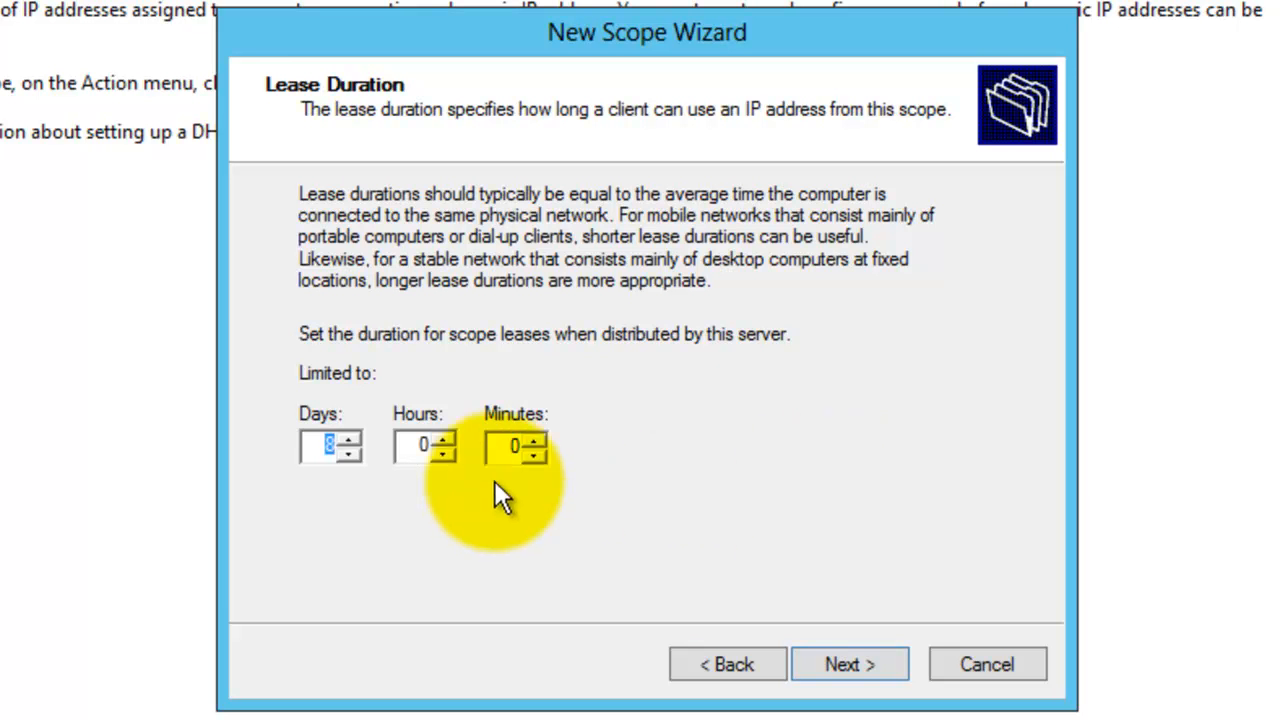
- Set the lease duration to 1 day and continue
{"action": "left_click", "coordinate": [320, 445]}
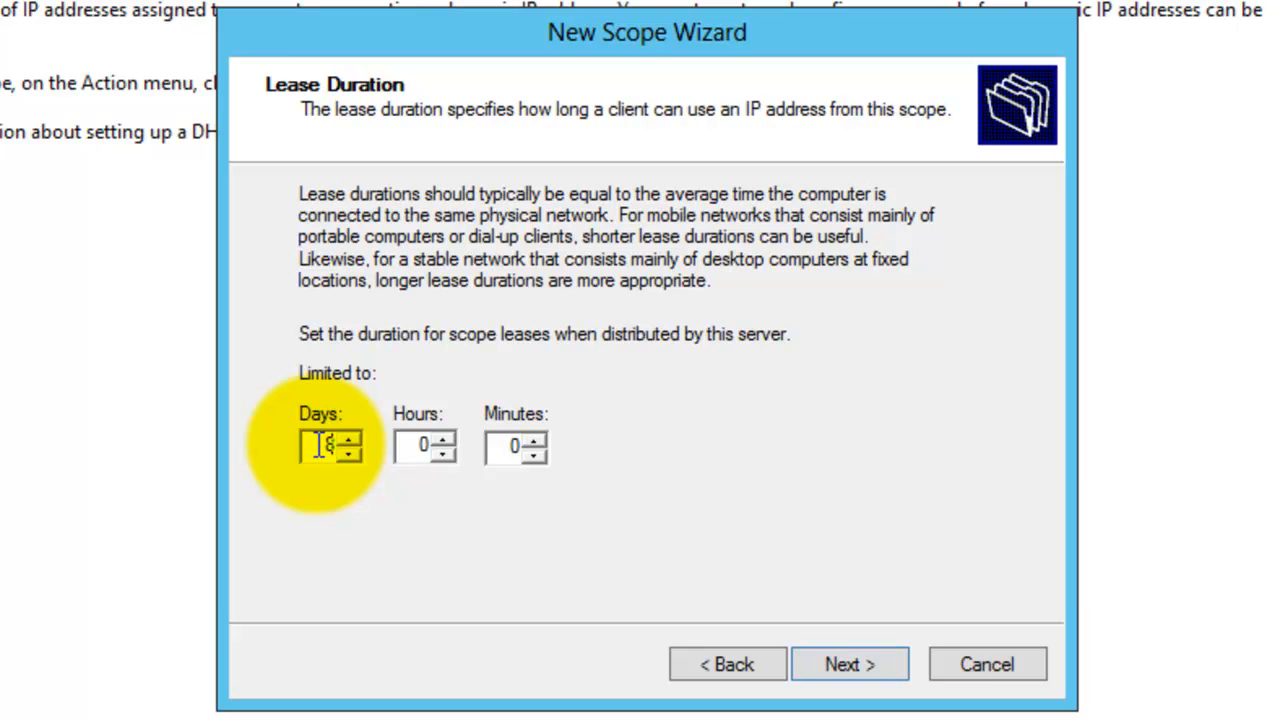
{"action": "key", "text": "Delete"}
{"action": "type", "text": "1"}
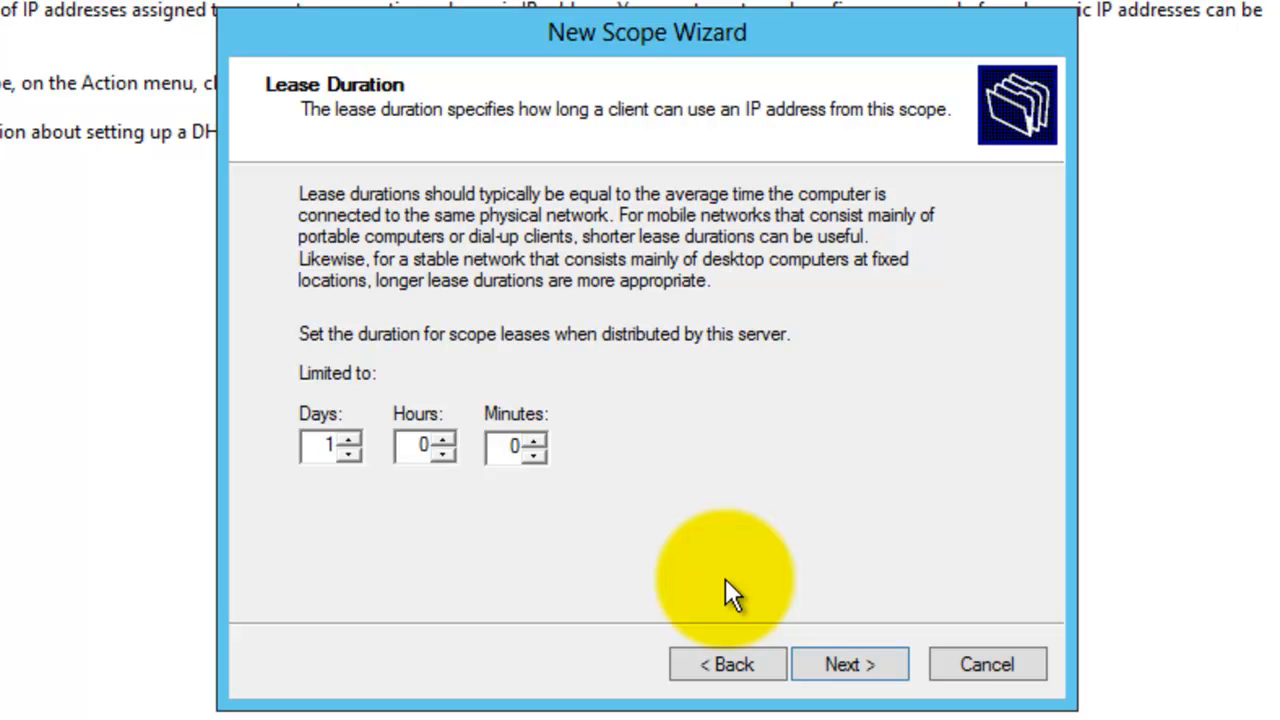
{"action": "left_click", "coordinate": [853, 664]}
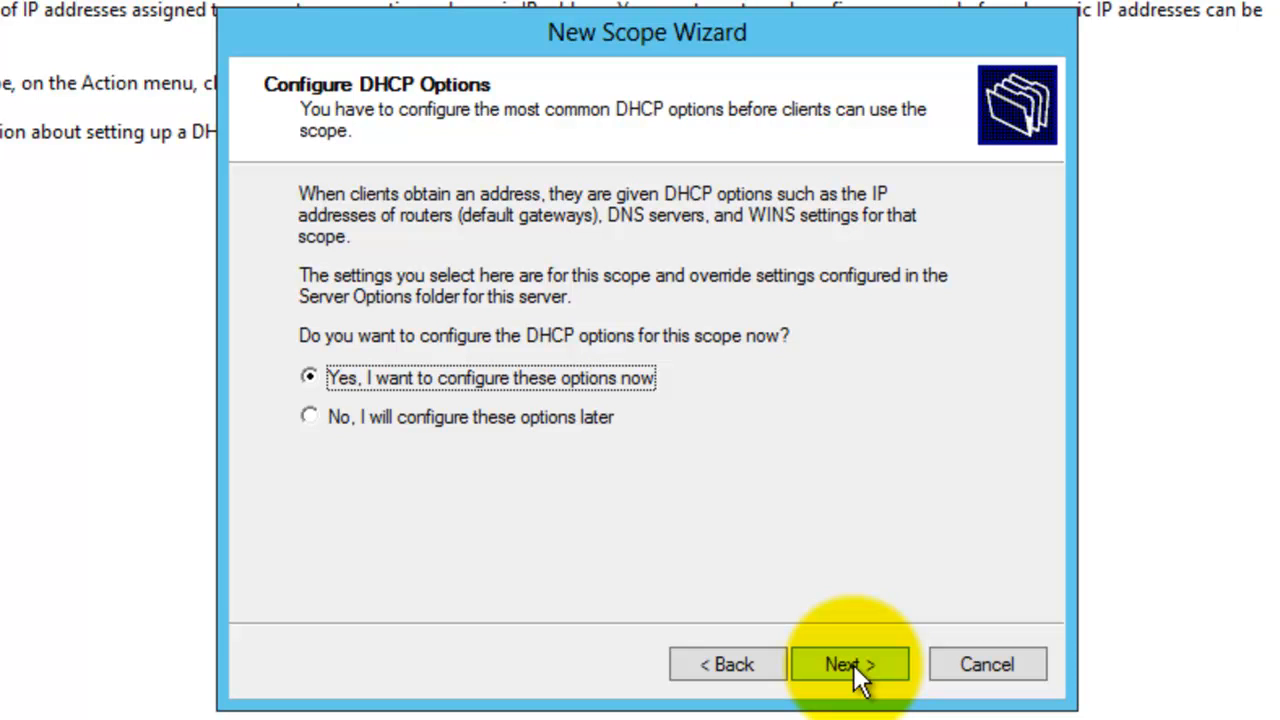
- Choose to configure DHCP options now and add 192.168.1.1 as the default gateway router
{"action": "left_click", "coordinate": [853, 664]}
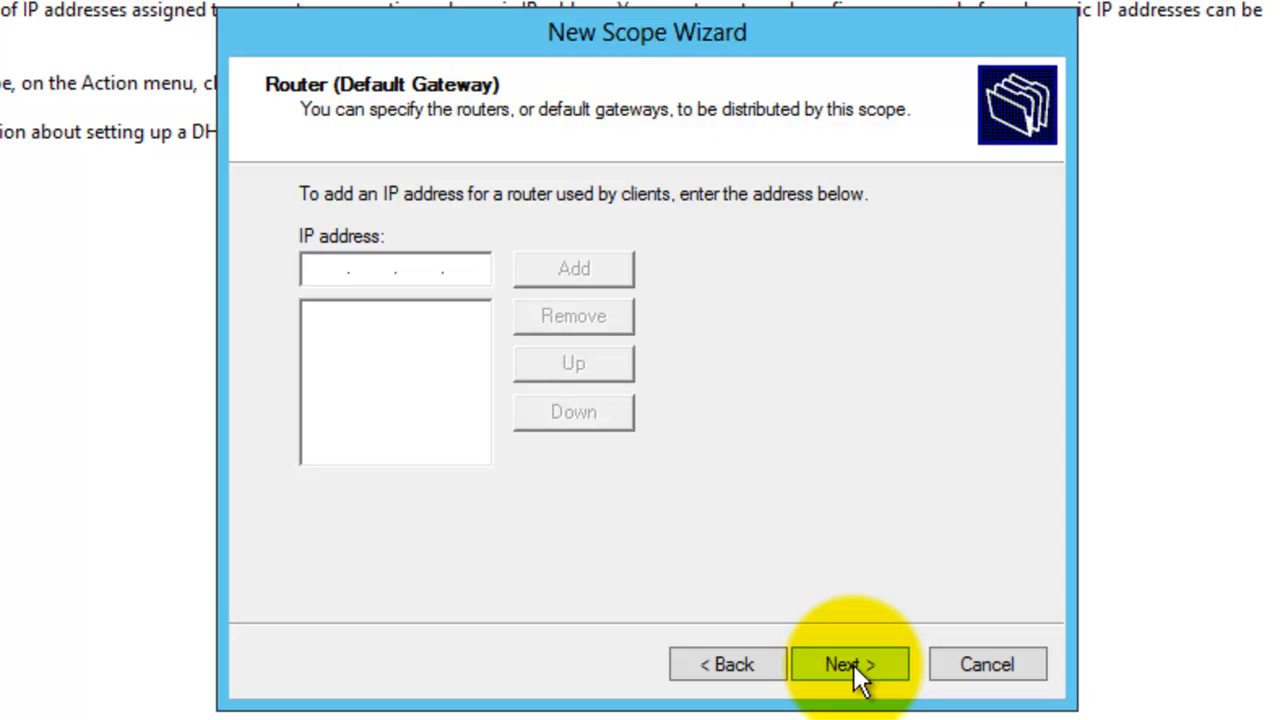
{"action": "type", "text": "192 . 168 . "}
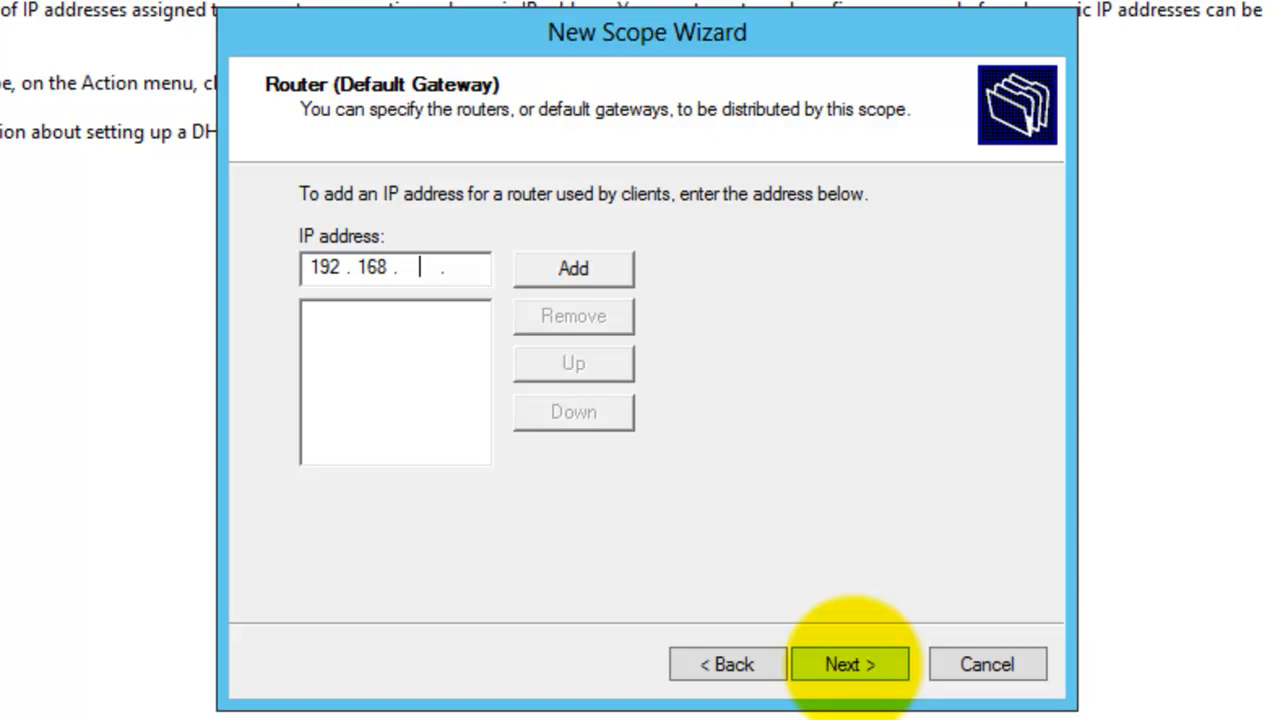
{"action": "type", "text": "1 . 1"}
{"action": "left_click", "coordinate": [578, 278]}
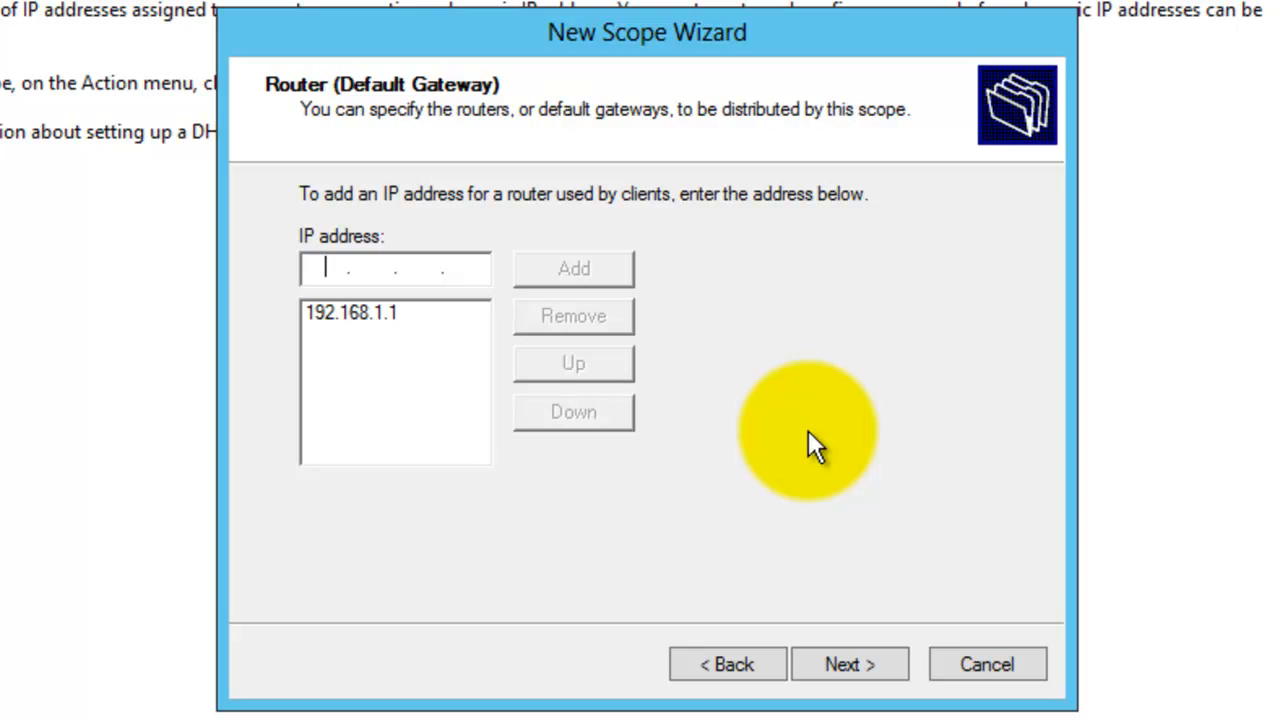
{"action": "left_click", "coordinate": [845, 664]}
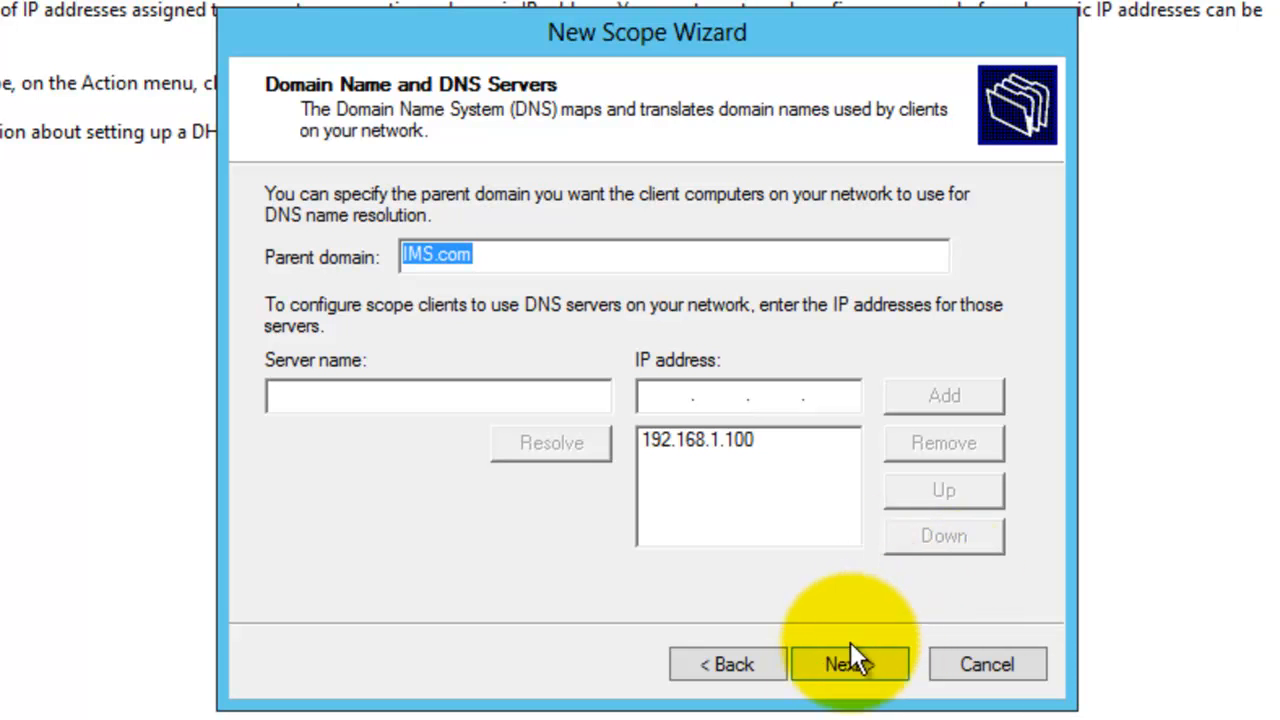
- Keep the default DNS and WINS settings and finish the wizard with the scope activated now
{"action": "left_click", "coordinate": [848, 657]}
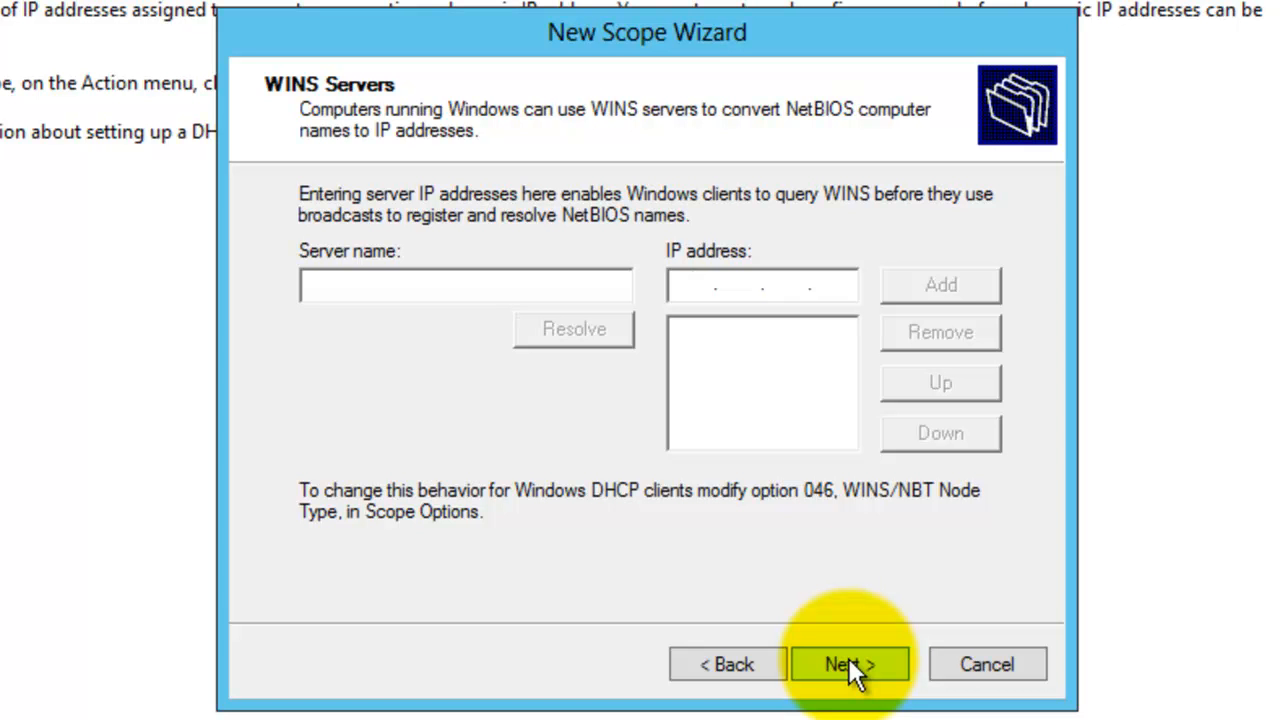
{"action": "left_click", "coordinate": [848, 667]}
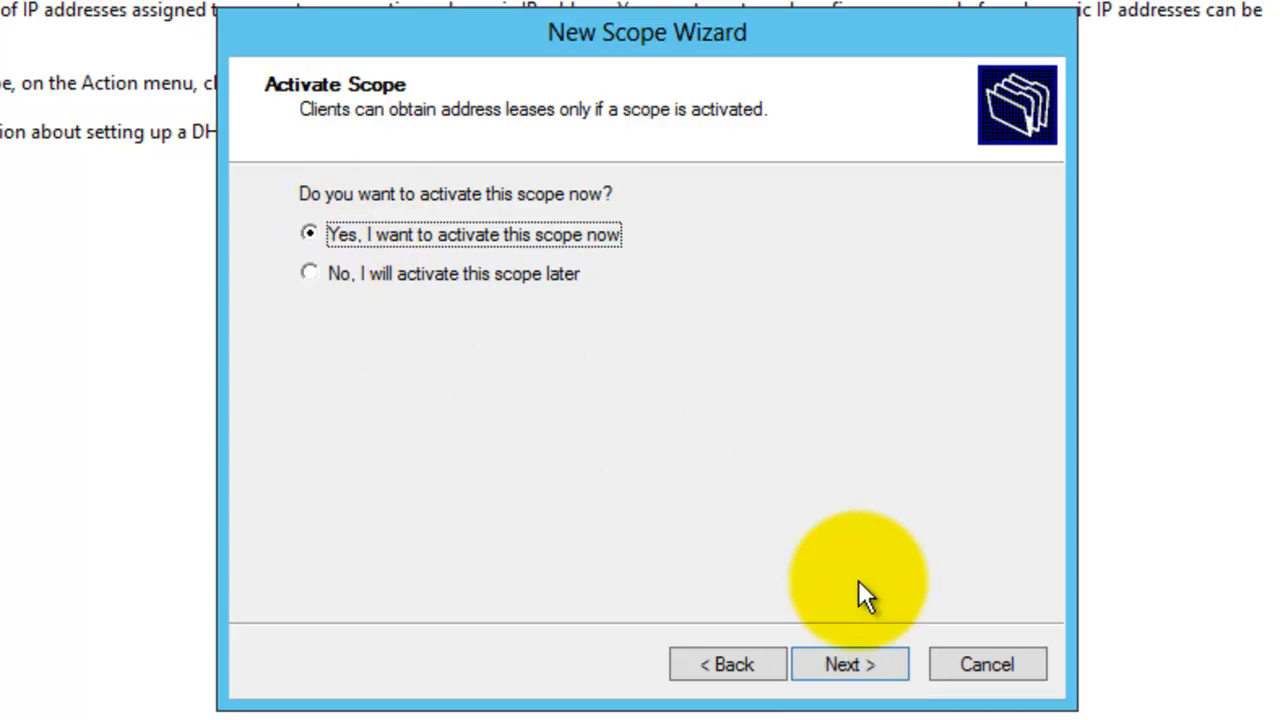
{"action": "left_click", "coordinate": [863, 663]}
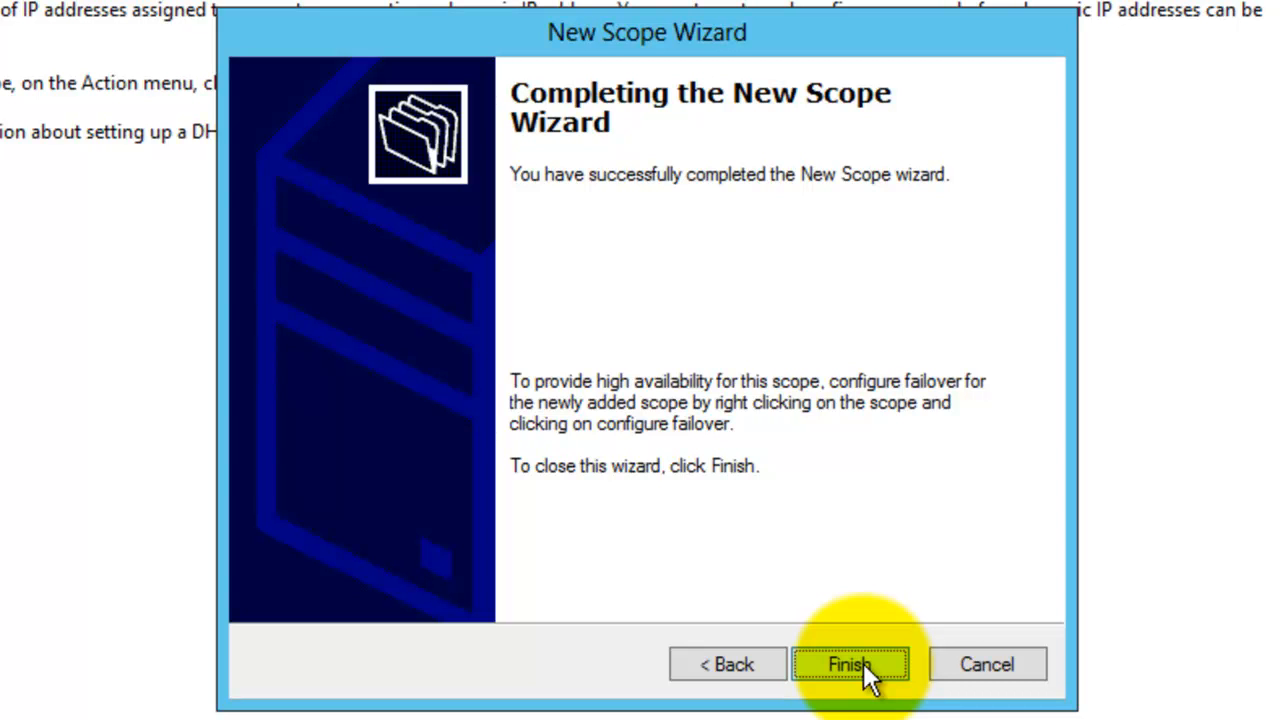
{"action": "left_click", "coordinate": [863, 663]}
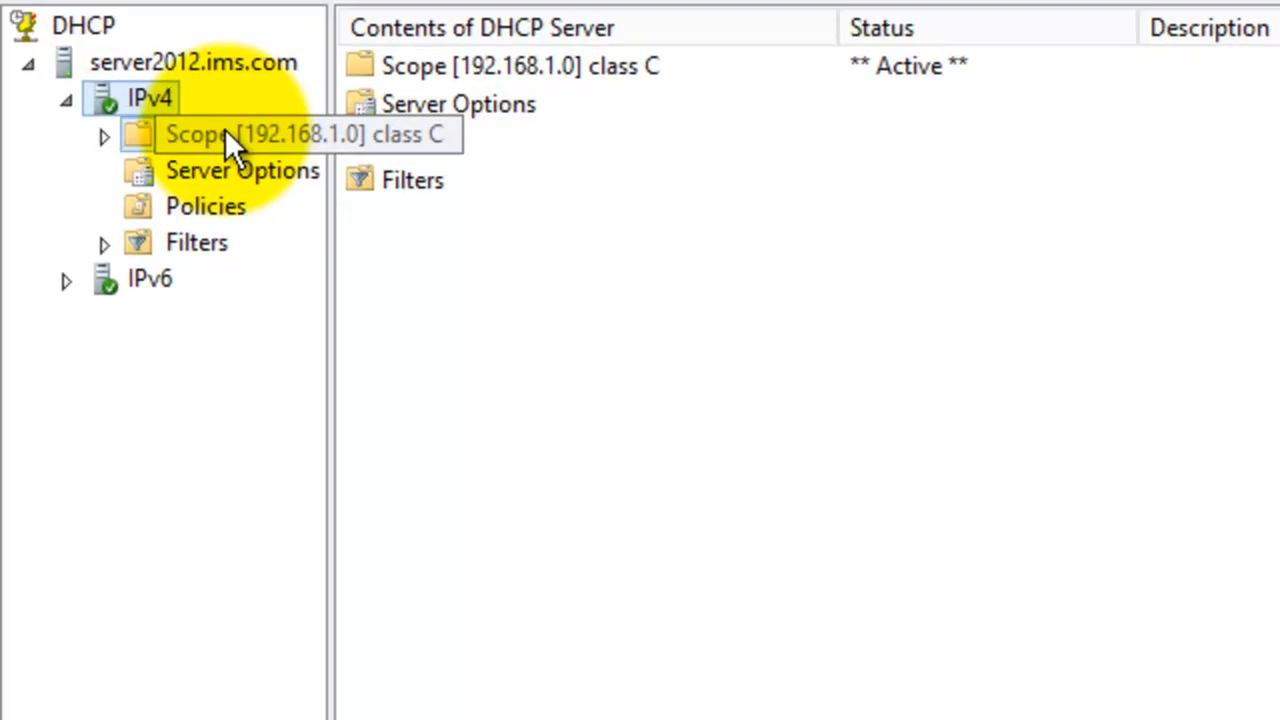
- Expand the new scope and open its Address Pool to review the distribution range and exclusions
{"action": "double_click", "coordinate": [224, 134]}
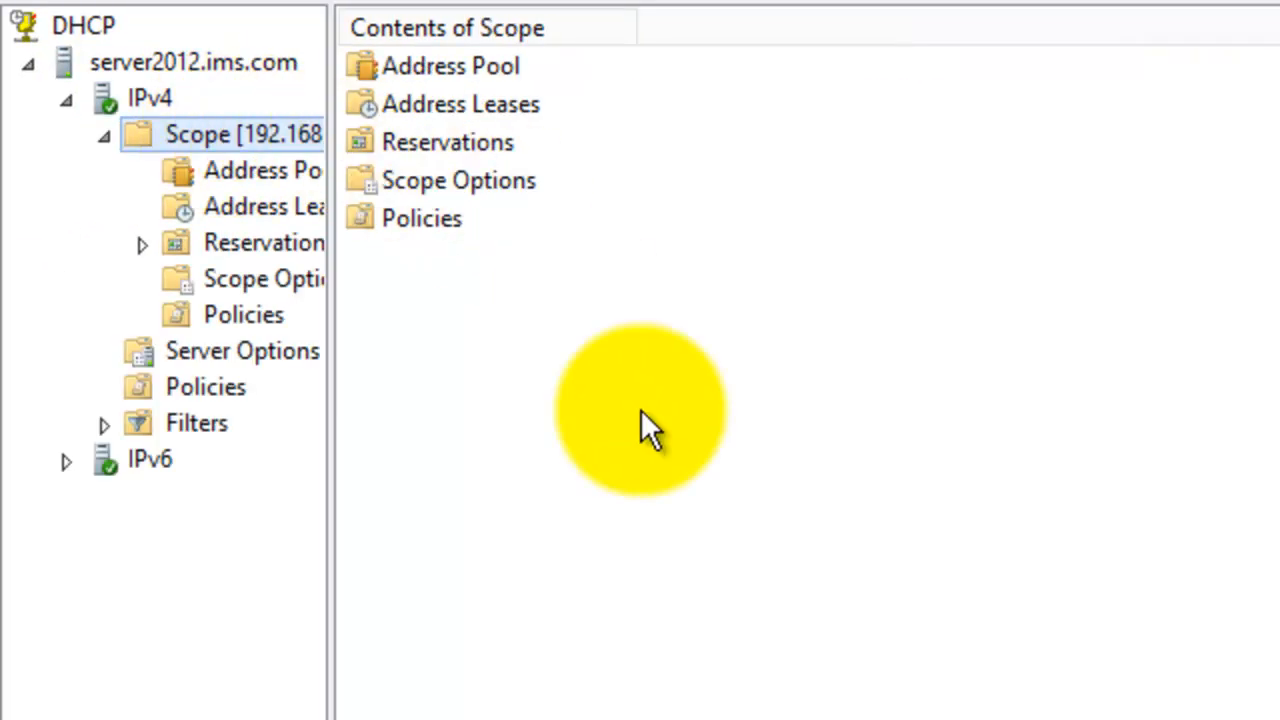
{"action": "left_click_drag", "start_coordinate": [334, 312], "coordinate": [434, 352]}
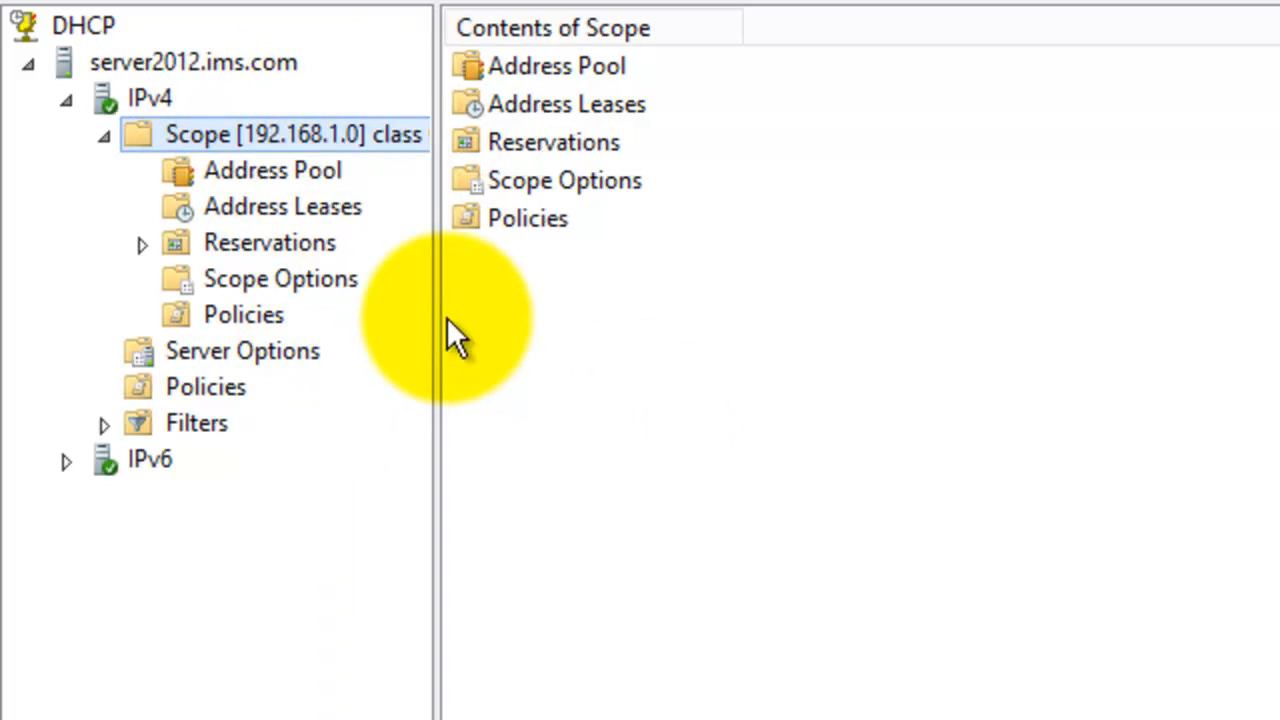
{"action": "double_click", "coordinate": [570, 70]}
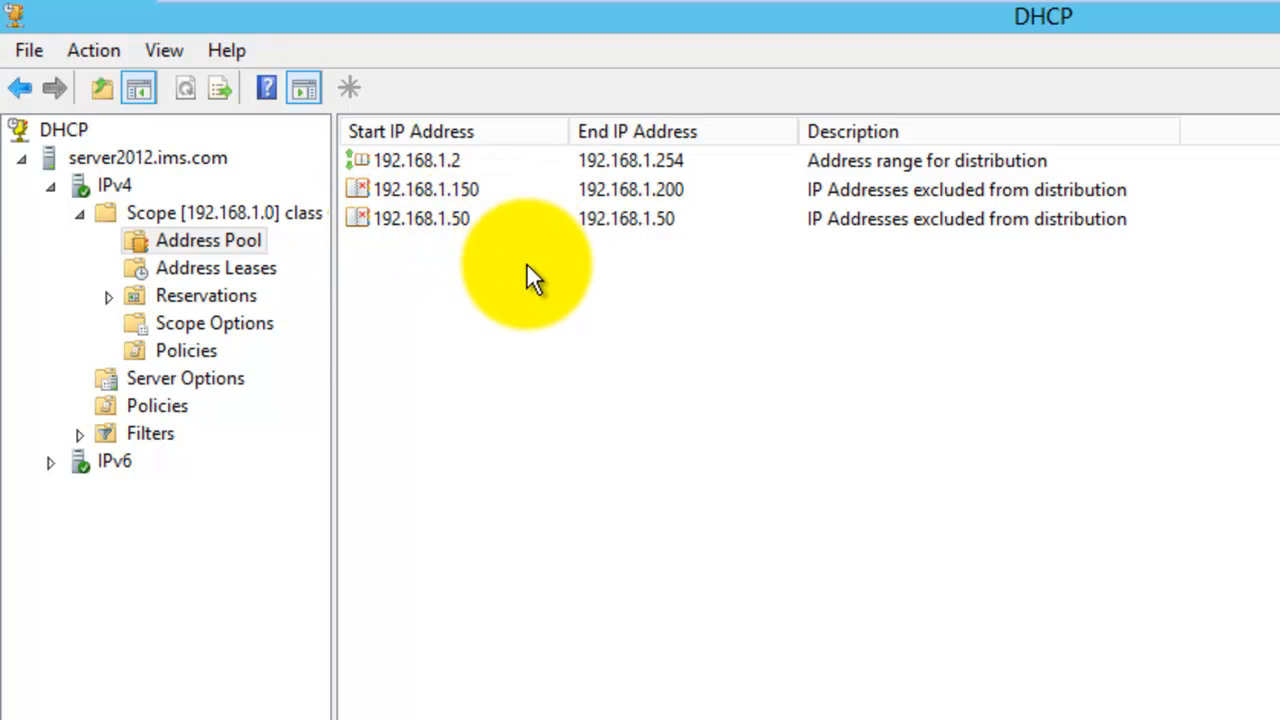
{"action": "left_click", "coordinate": [260, 272]}
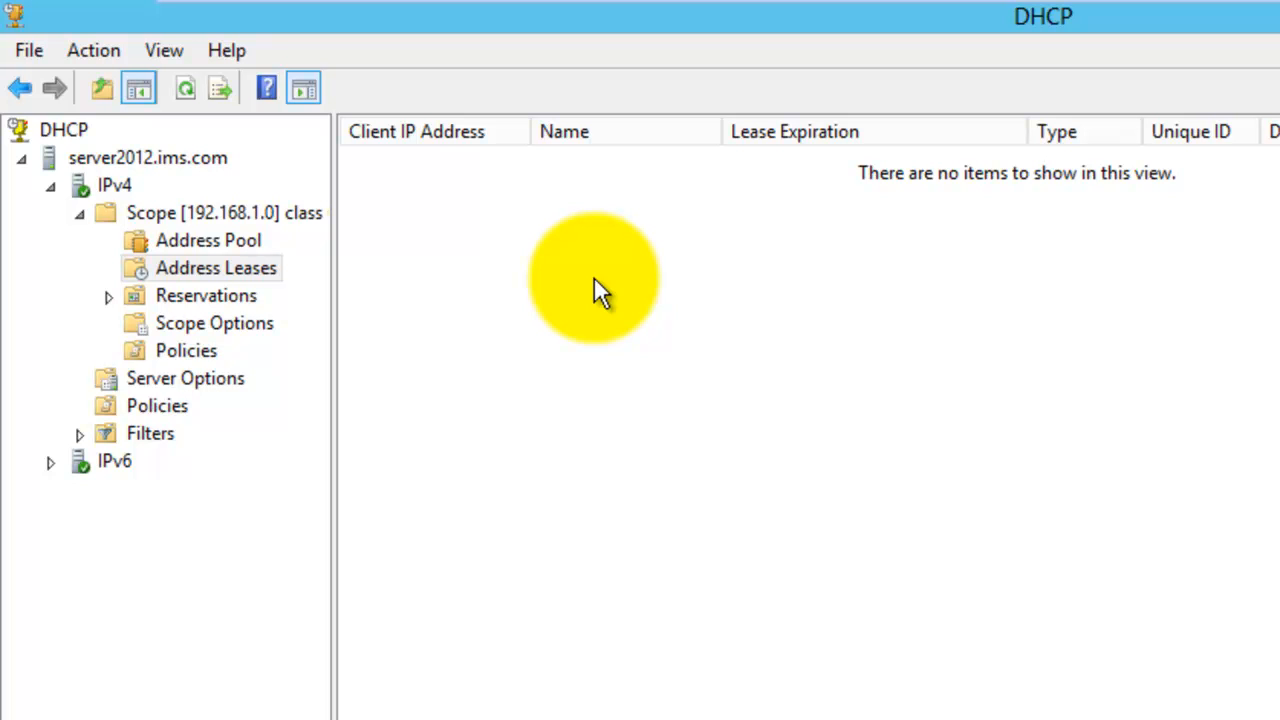
{"action": "left_click", "coordinate": [237, 290]}
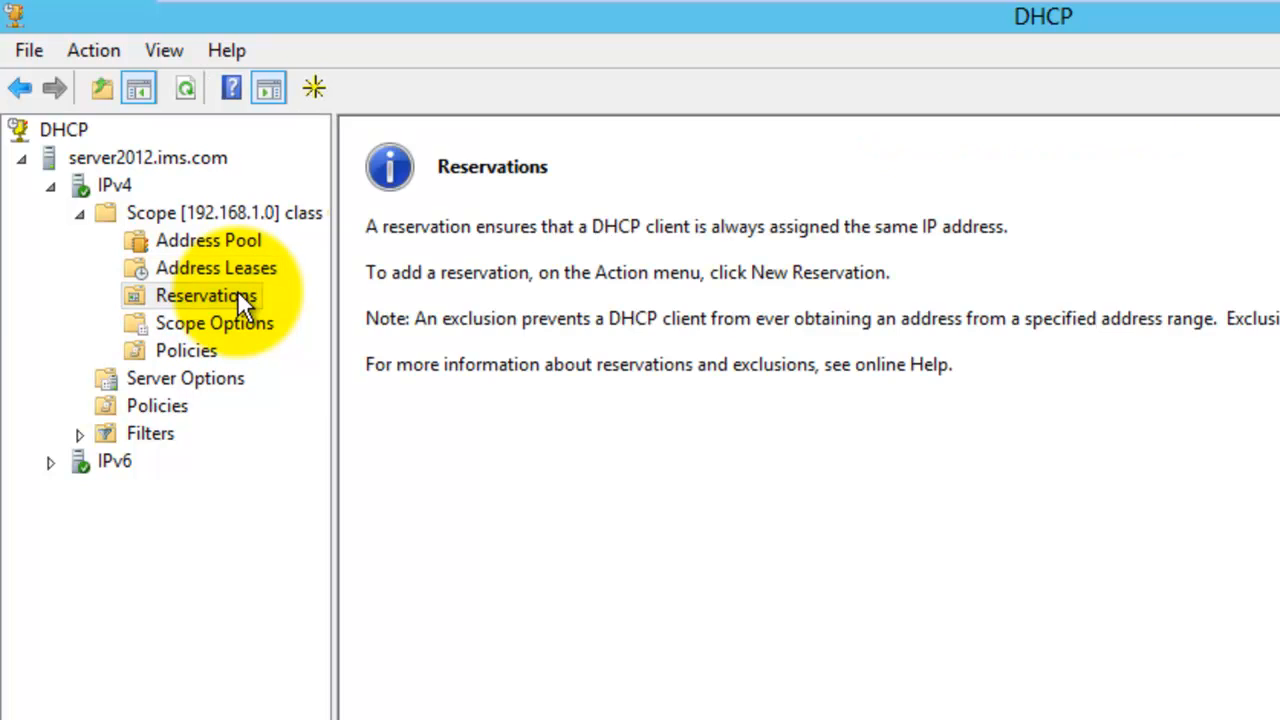
{"action": "right_click", "coordinate": [237, 290]}
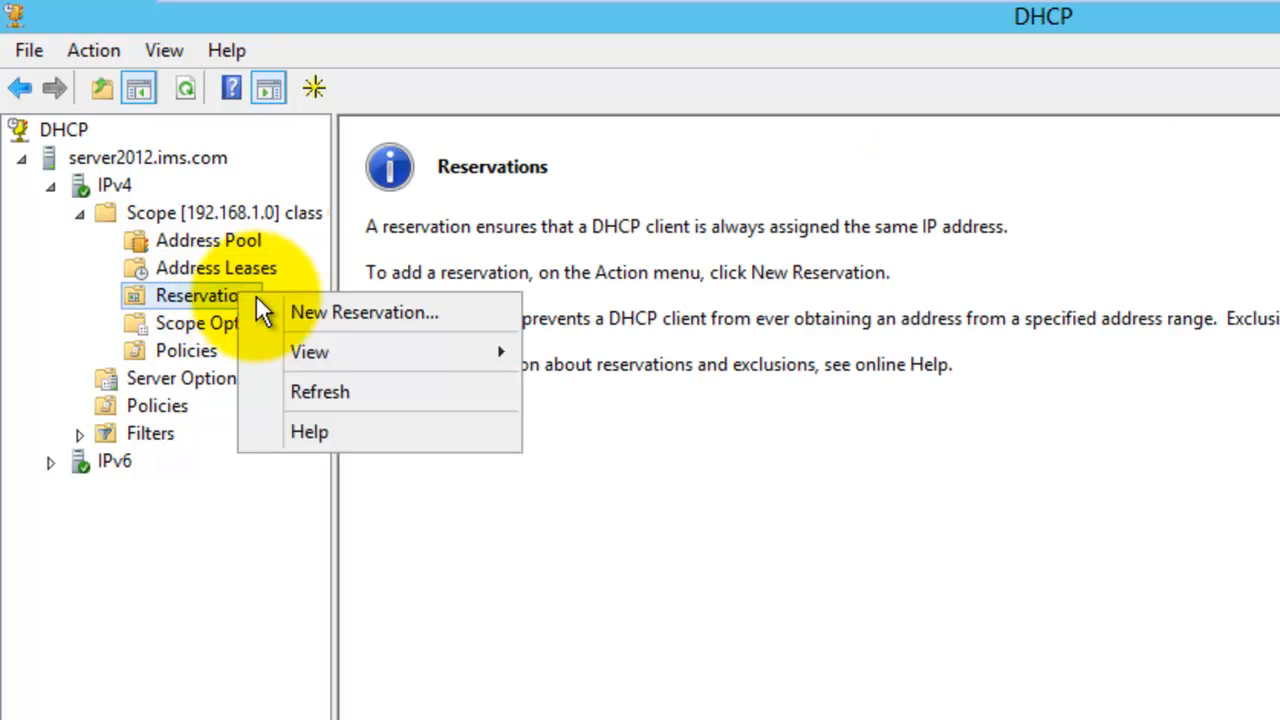
{"action": "left_click", "coordinate": [313, 310]}
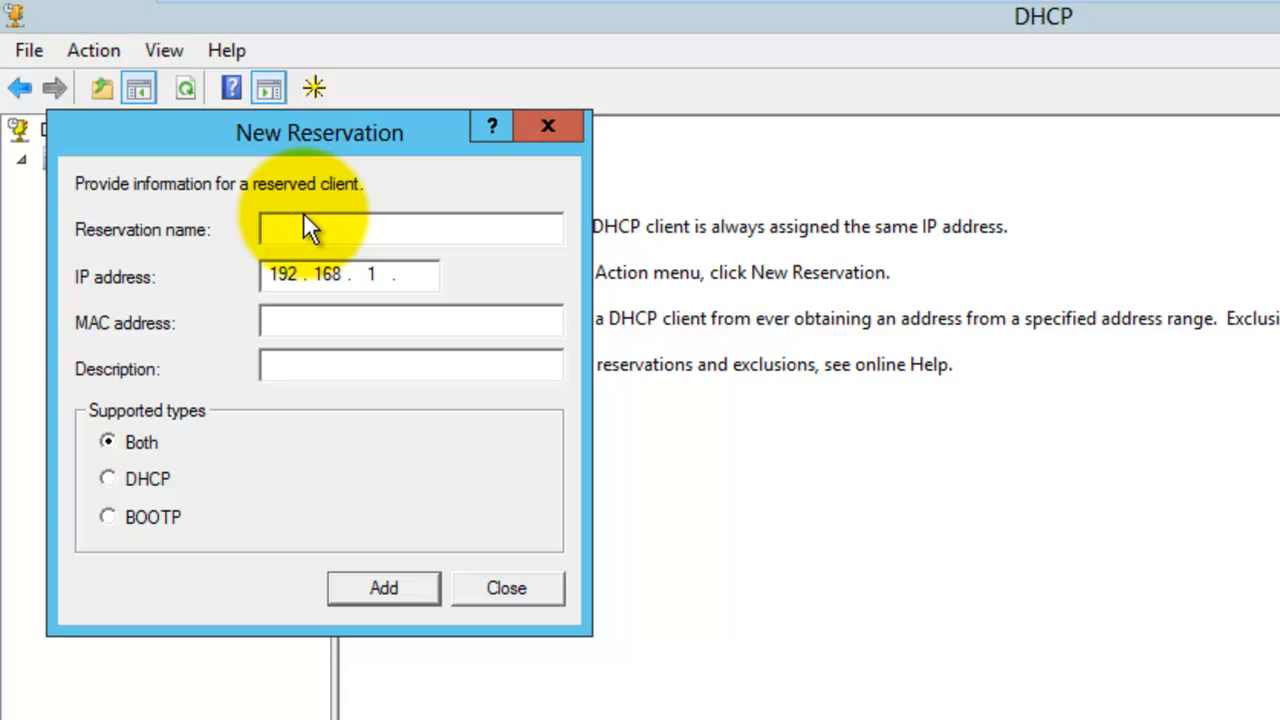
{"action": "type", "text": "director IMS"}
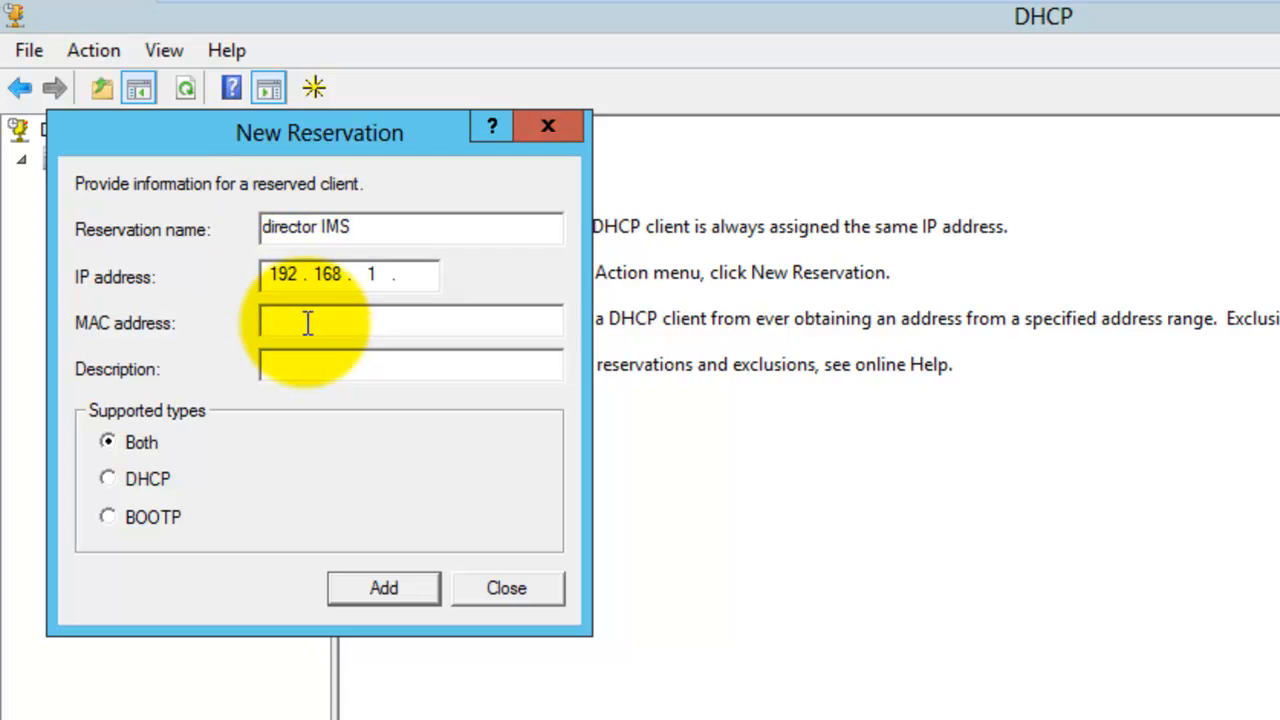
{"action": "left_click", "coordinate": [421, 274]}
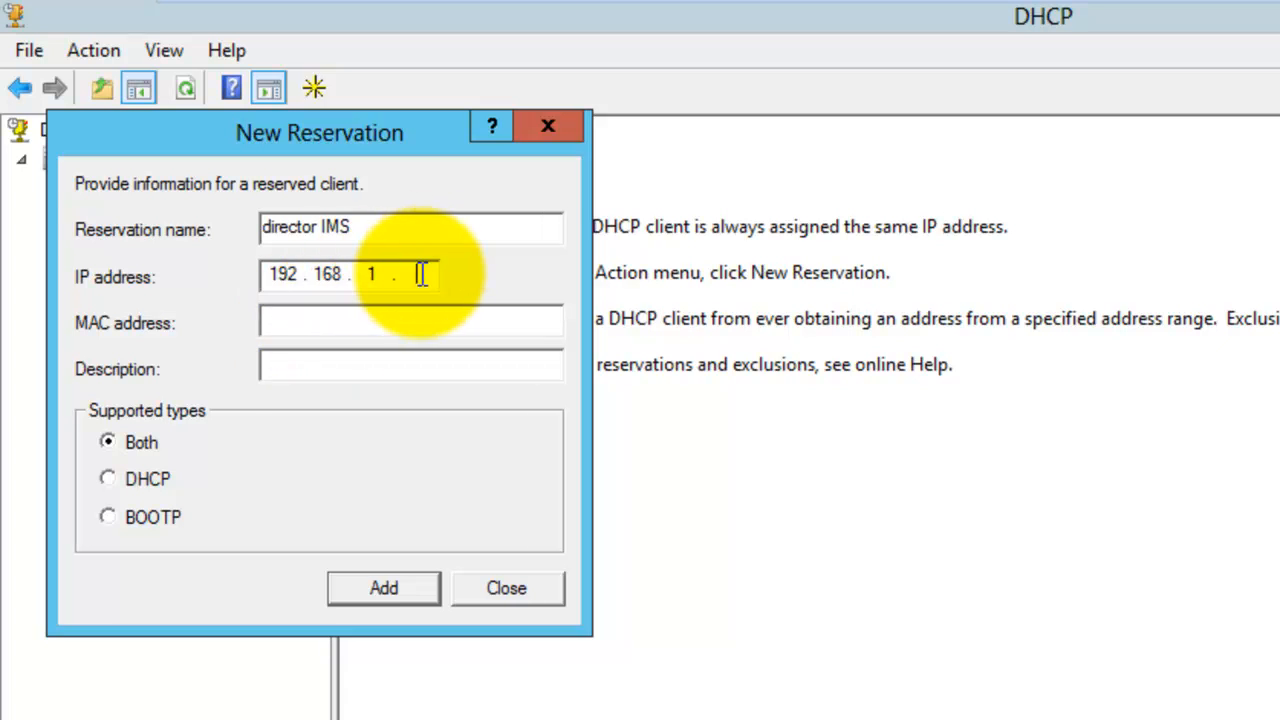
{"action": "type", "text": "50"}
{"action": "key", "text": "BackSpace"}
{"action": "key", "text": "BackSpace"}
{"action": "type", "text": "20"}
{"action": "left_click", "coordinate": [380, 316]}
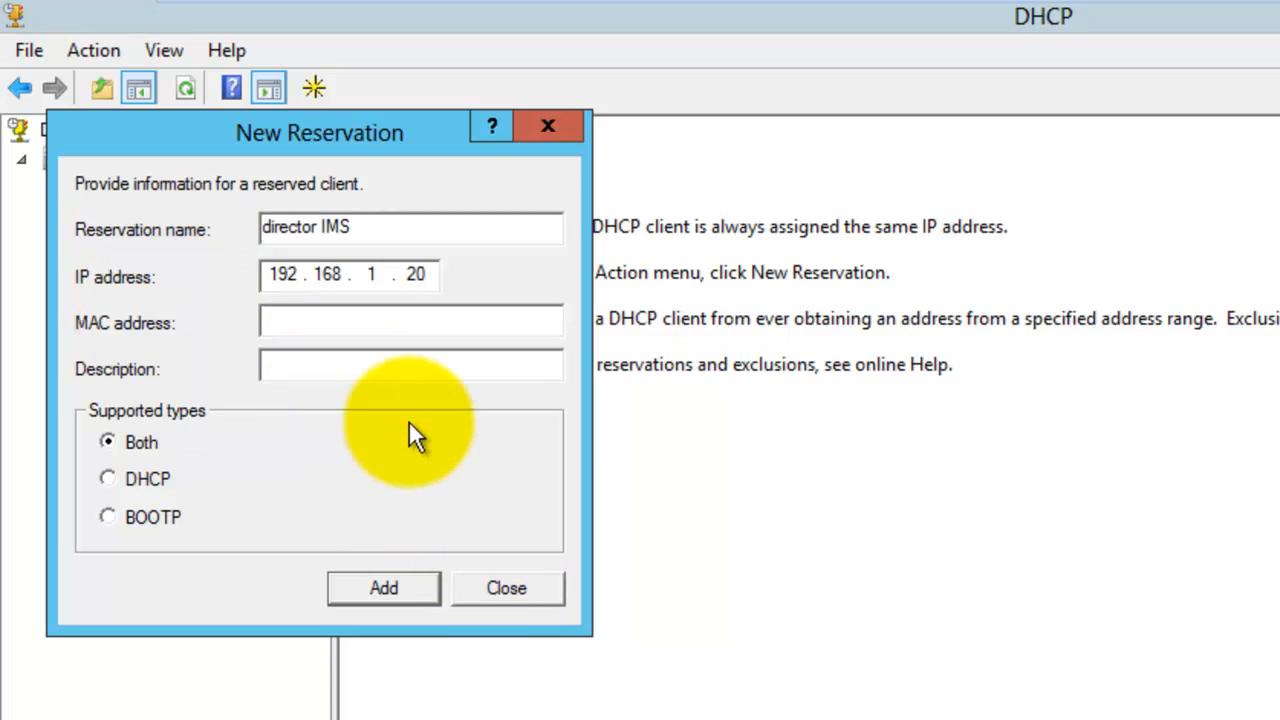
{"action": "left_click", "coordinate": [508, 587]}
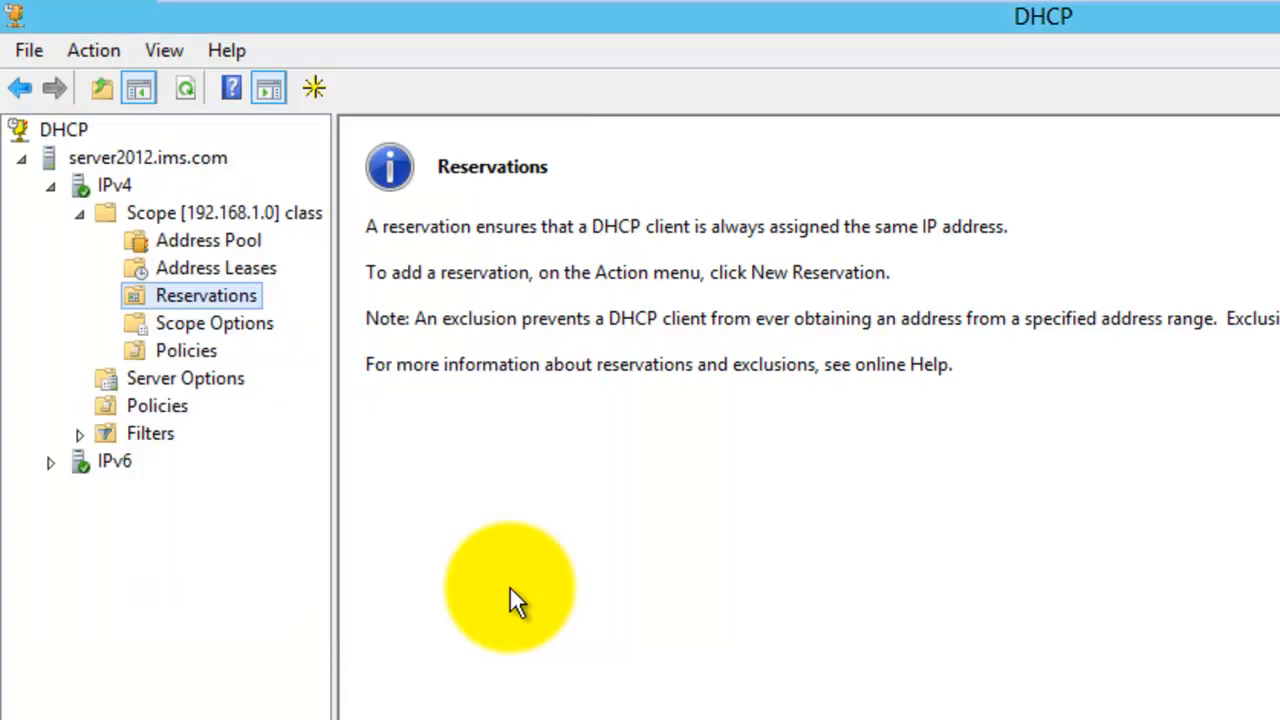
- Review the scope's options and policies, then refresh the IPv4 node
{"action": "left_click", "coordinate": [247, 323]}
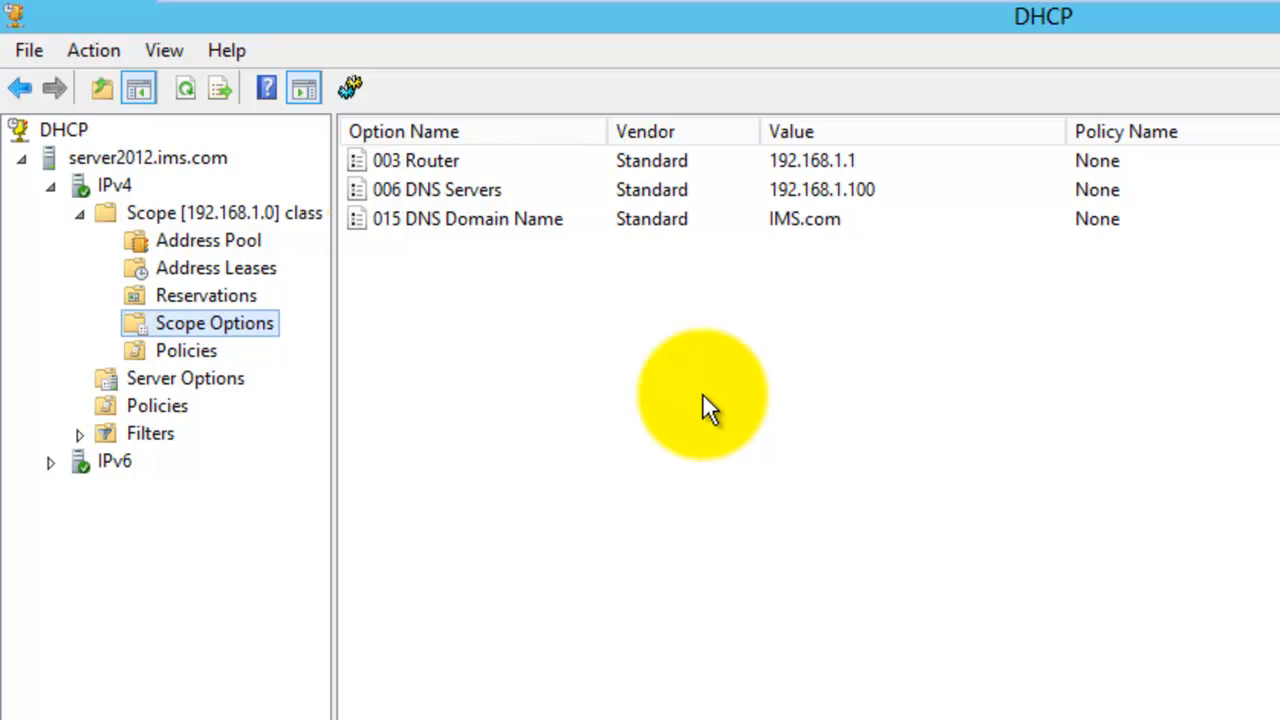
{"action": "left_click", "coordinate": [192, 356]}
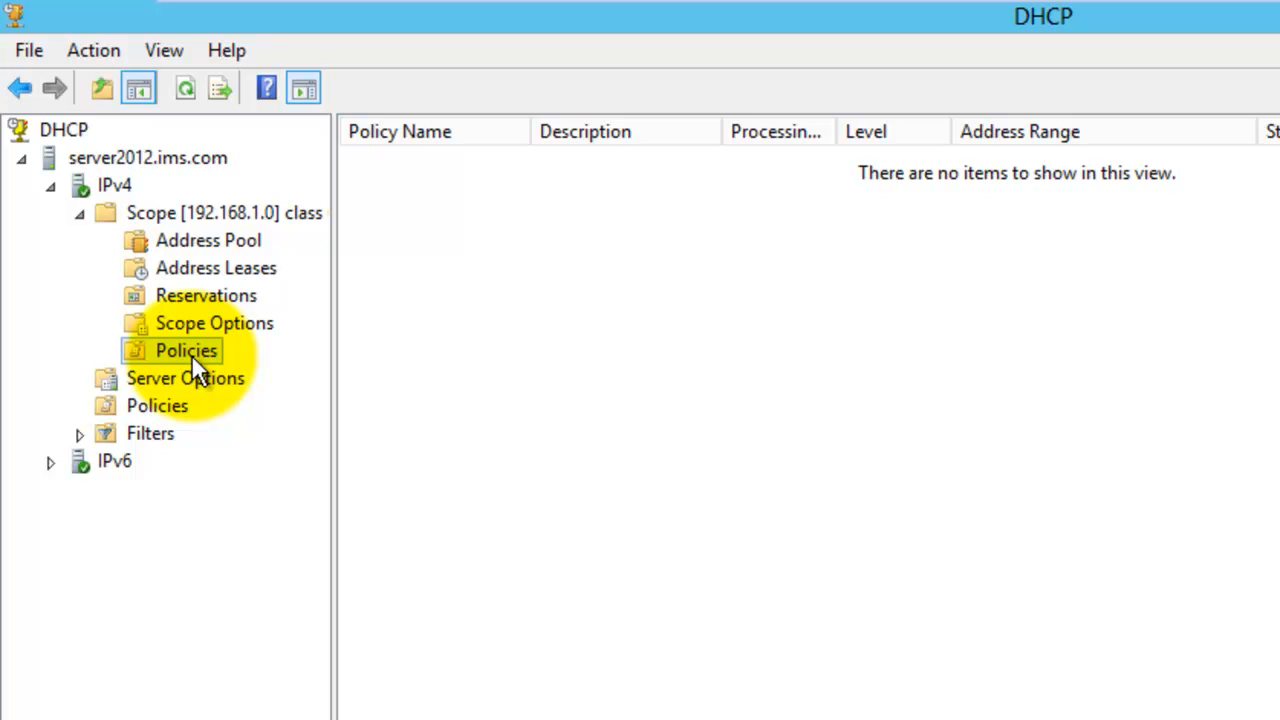
{"action": "left_click", "coordinate": [116, 187]}
{"action": "right_click", "coordinate": [116, 186]}
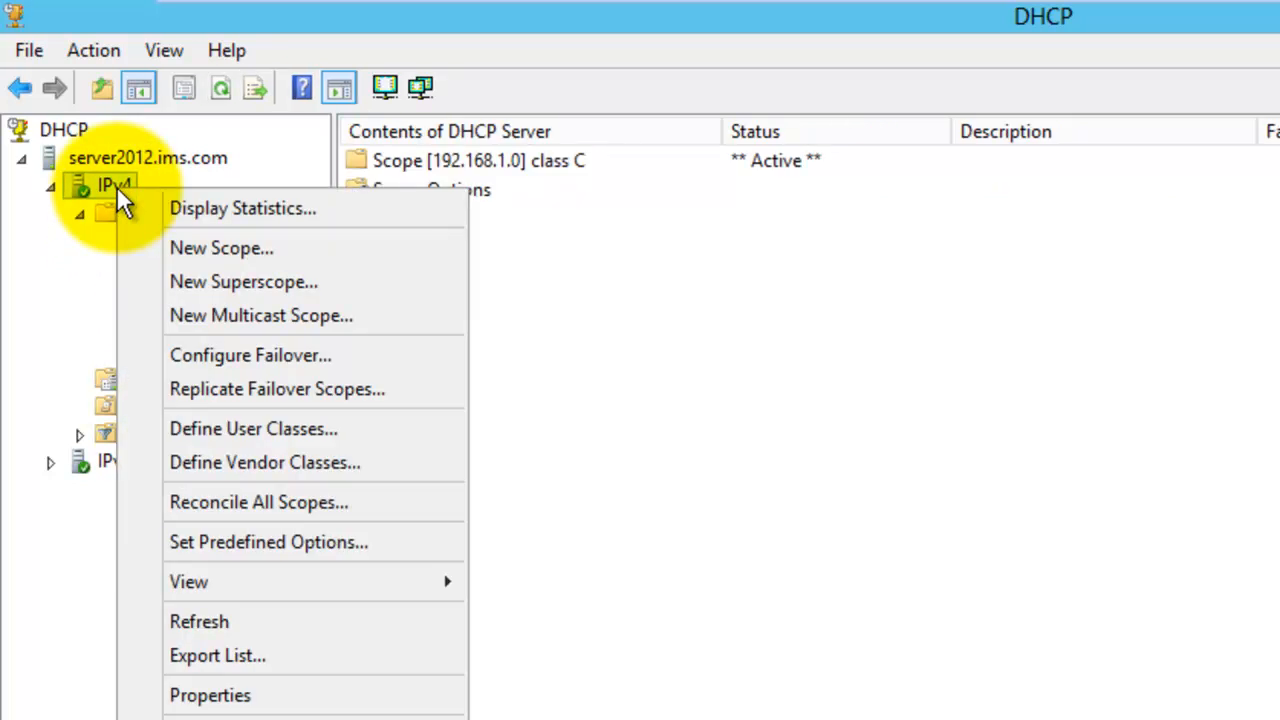
{"action": "left_click", "coordinate": [241, 621]}
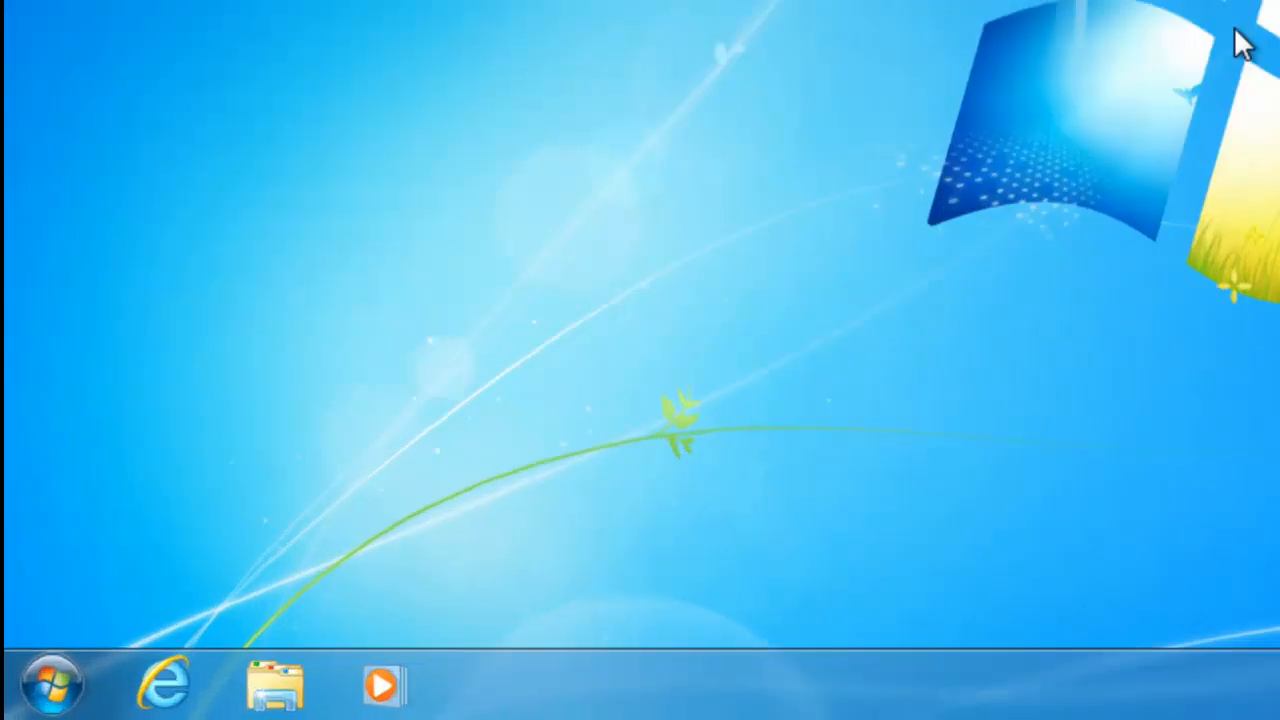
- On the Windows 7 client, open a command prompt and ping 192.168.1.100
{"action": "key", "text": "super"}
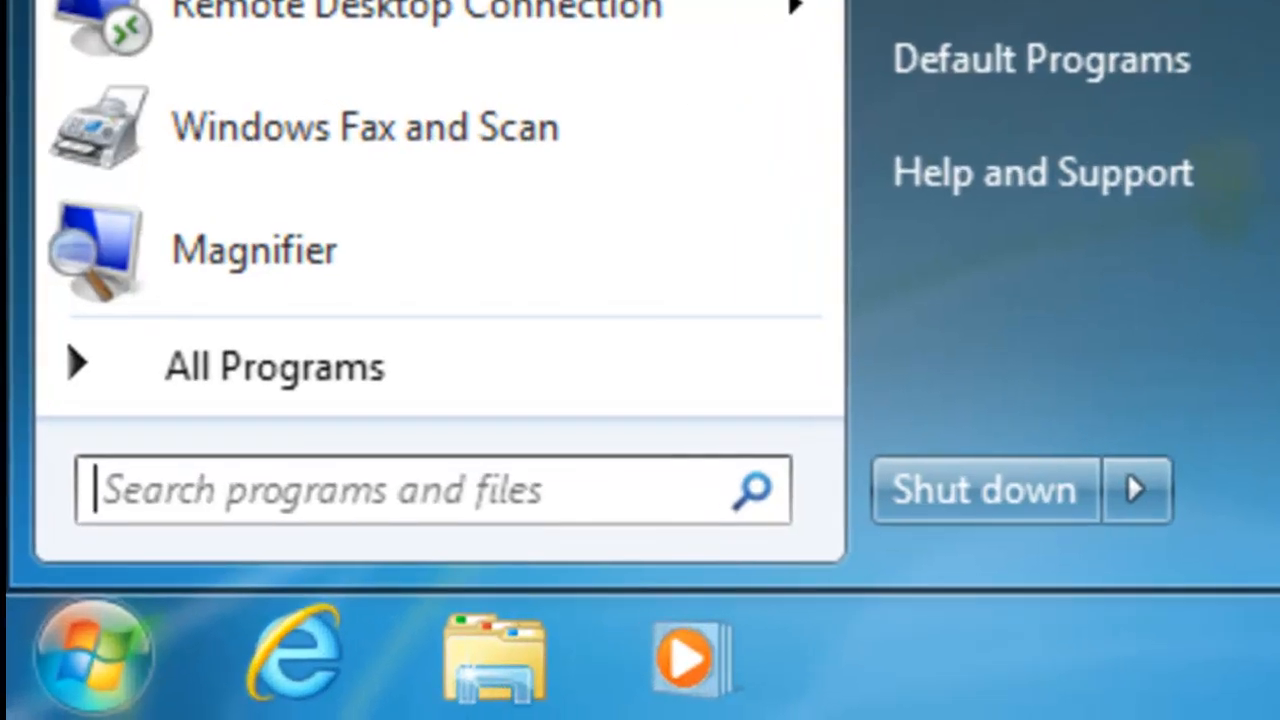
{"action": "type", "text": "cmd"}
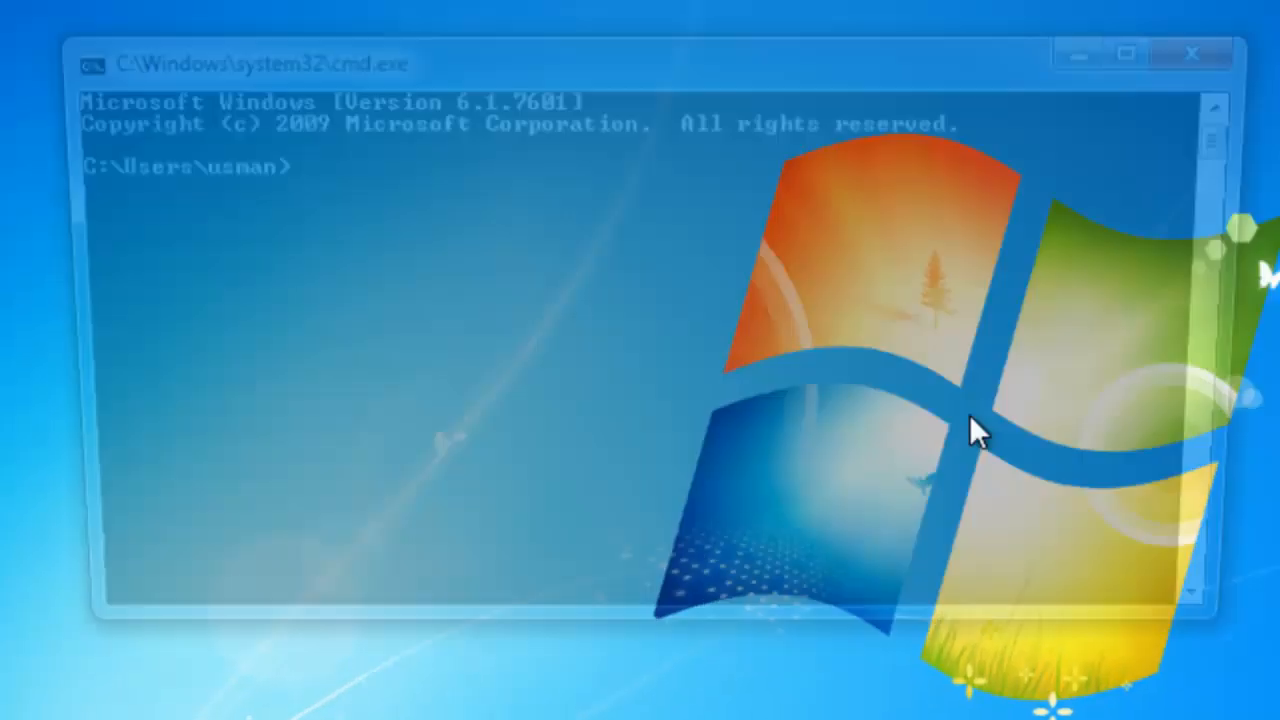
{"action": "type", "text": "ping"}
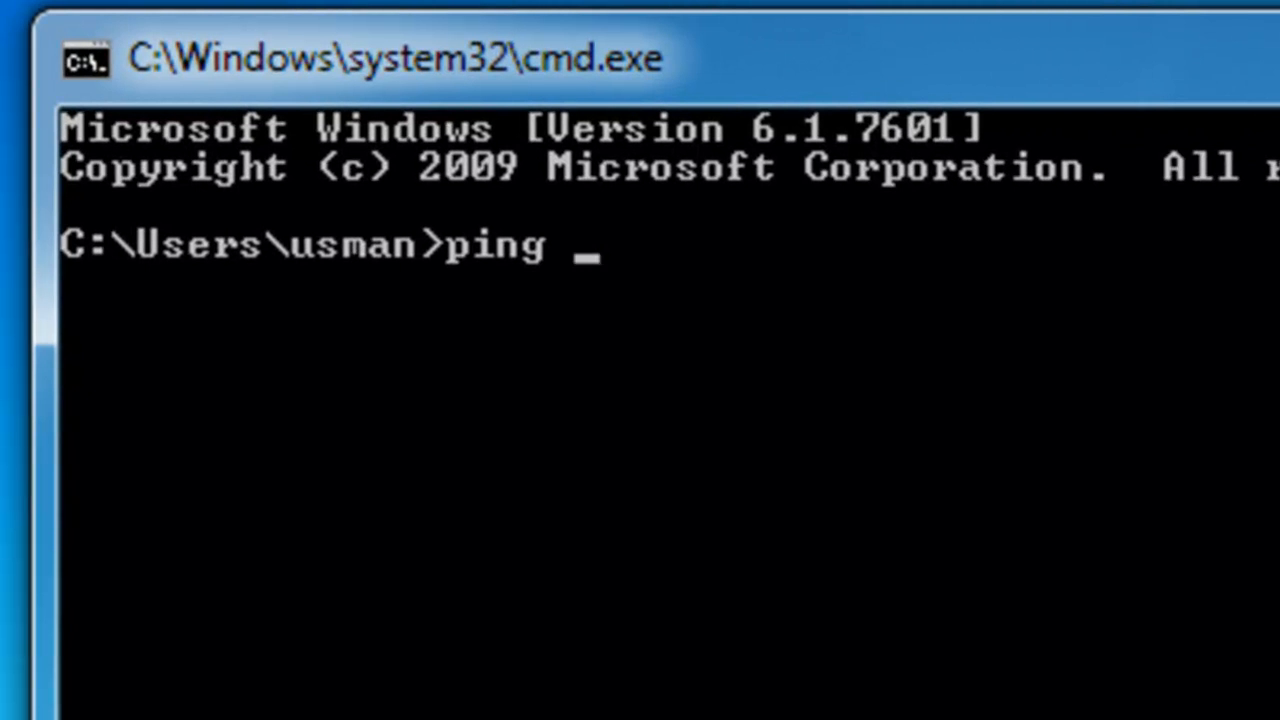
{"action": "type", "text": "192."}
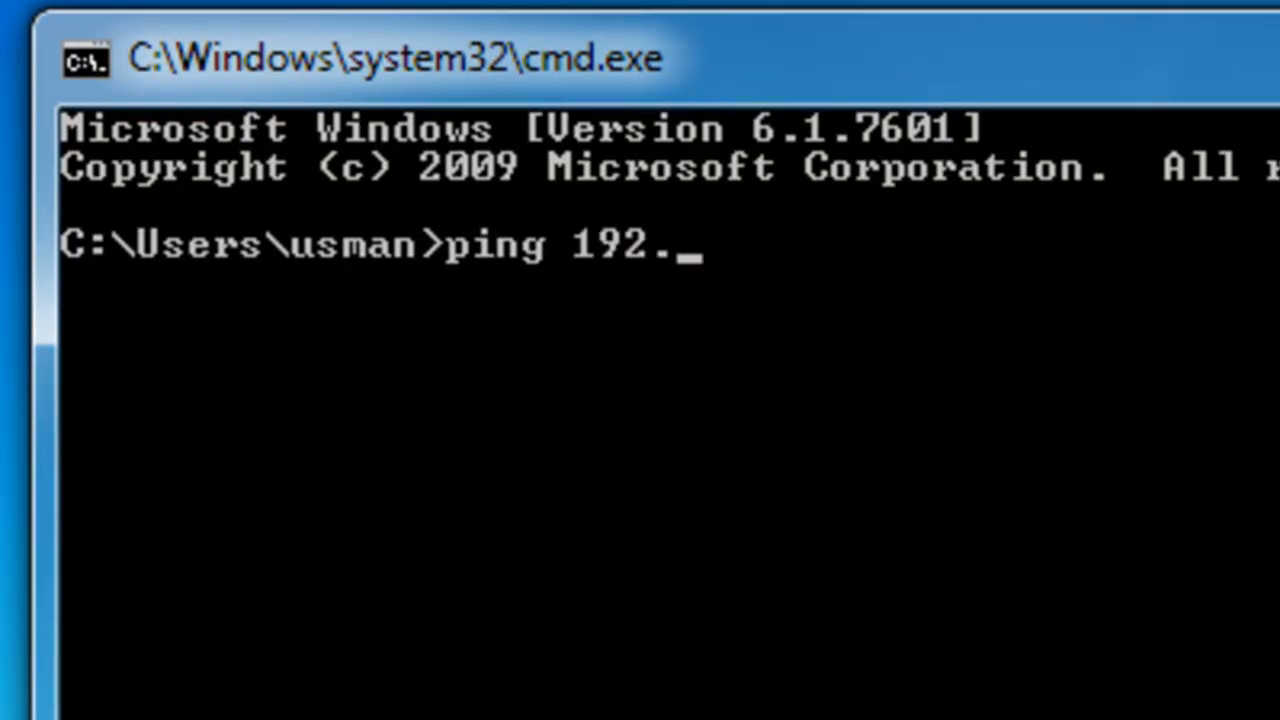
{"action": "type", "text": "168.1.100"}
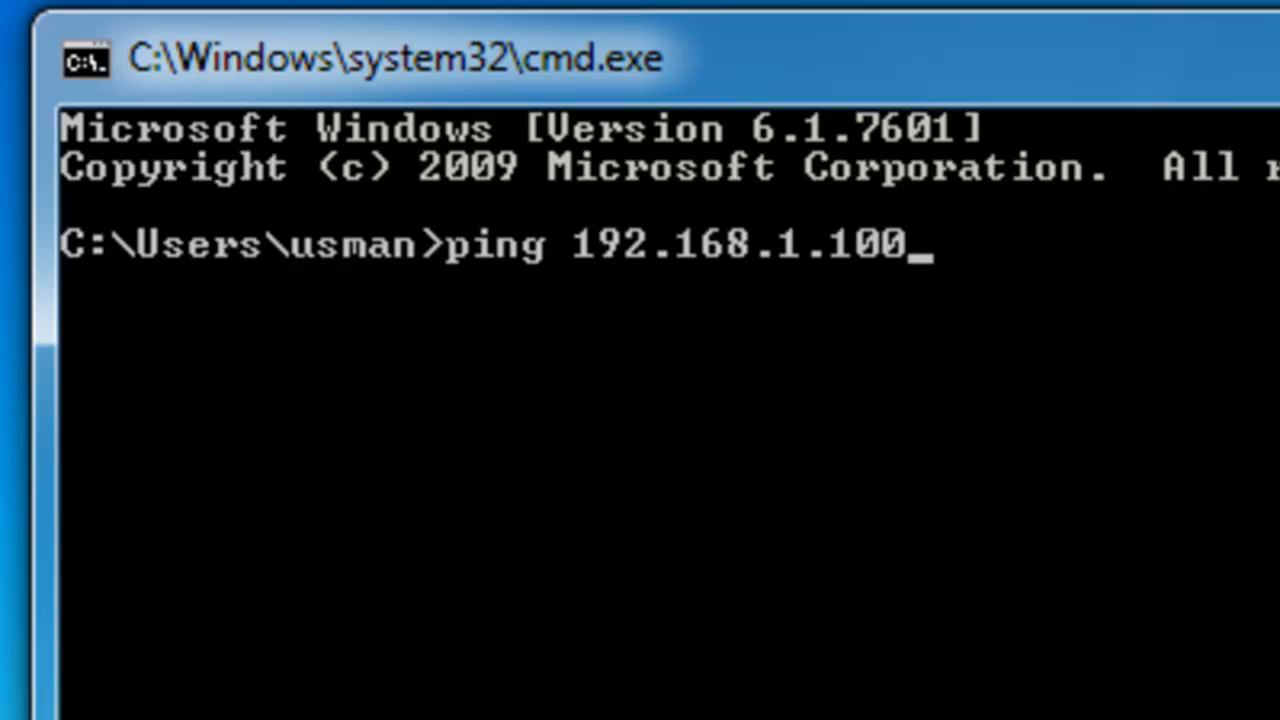
{"action": "key", "text": "Return"}
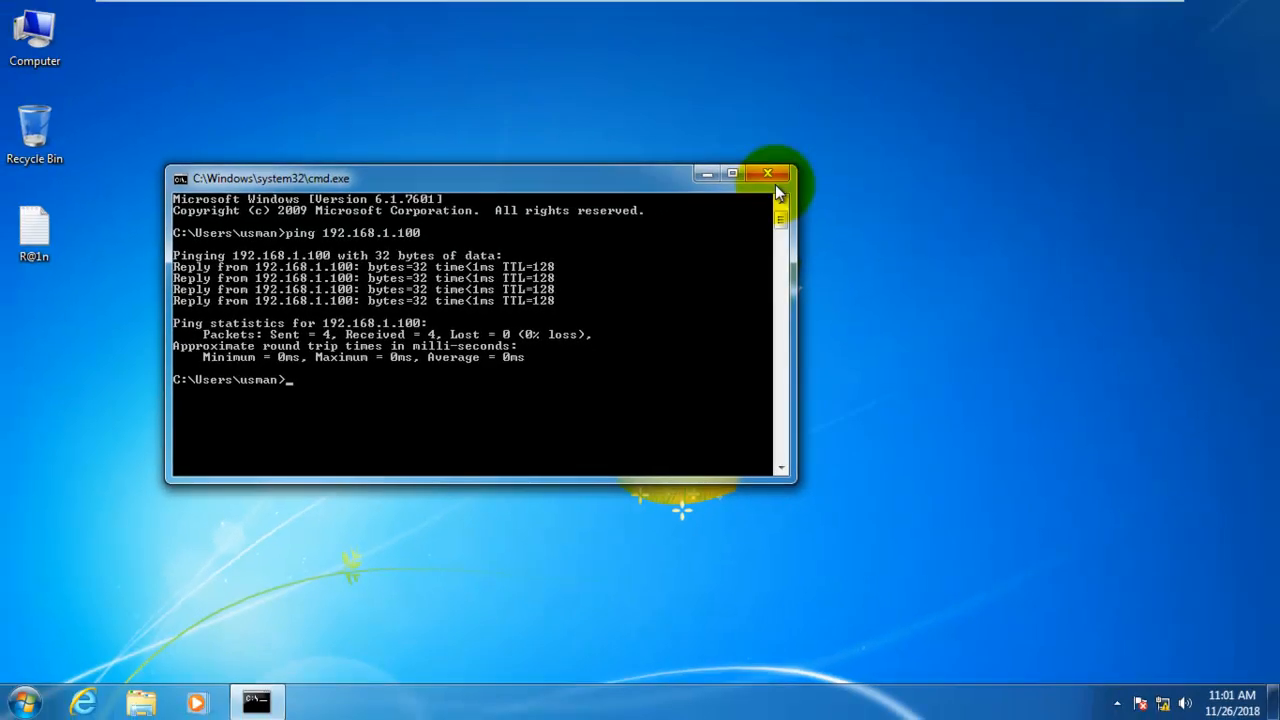
- Close the command prompt and view the Local Area Connection's network details through Control Panel's adapter settings
{"action": "left_click", "coordinate": [778, 181]}
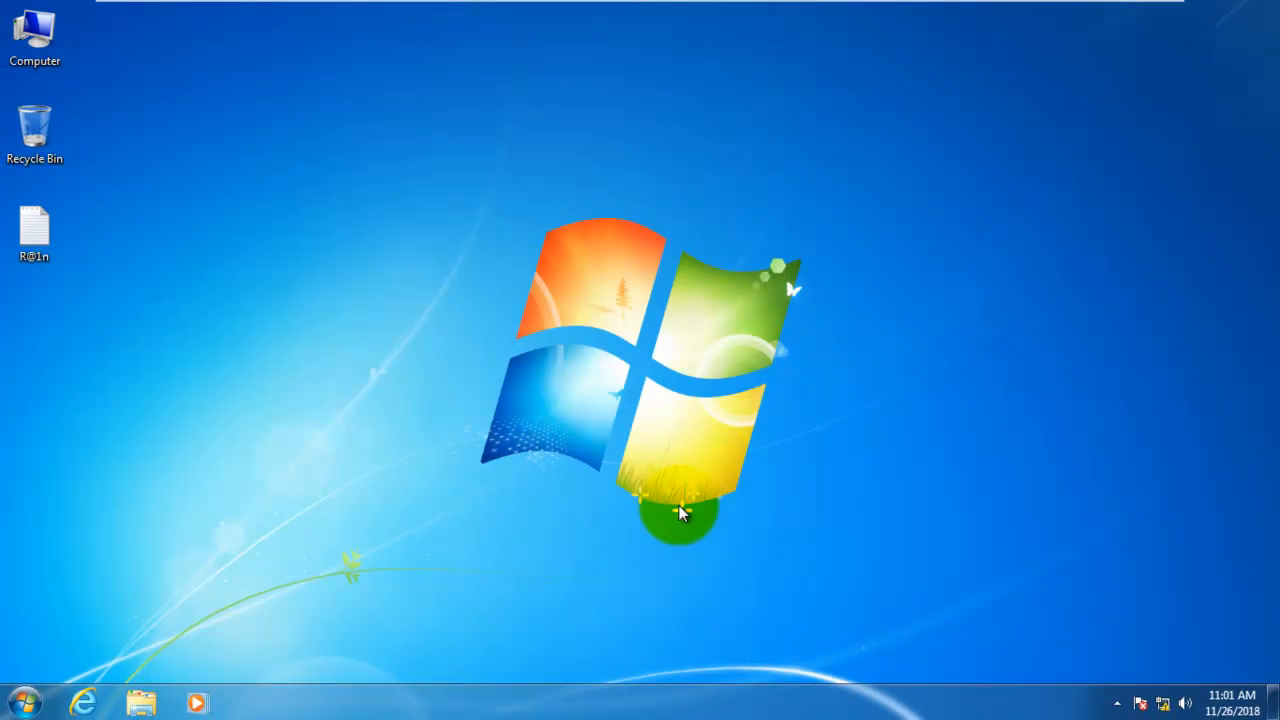
{"action": "key", "text": "super"}
{"action": "type", "text": "contro"}
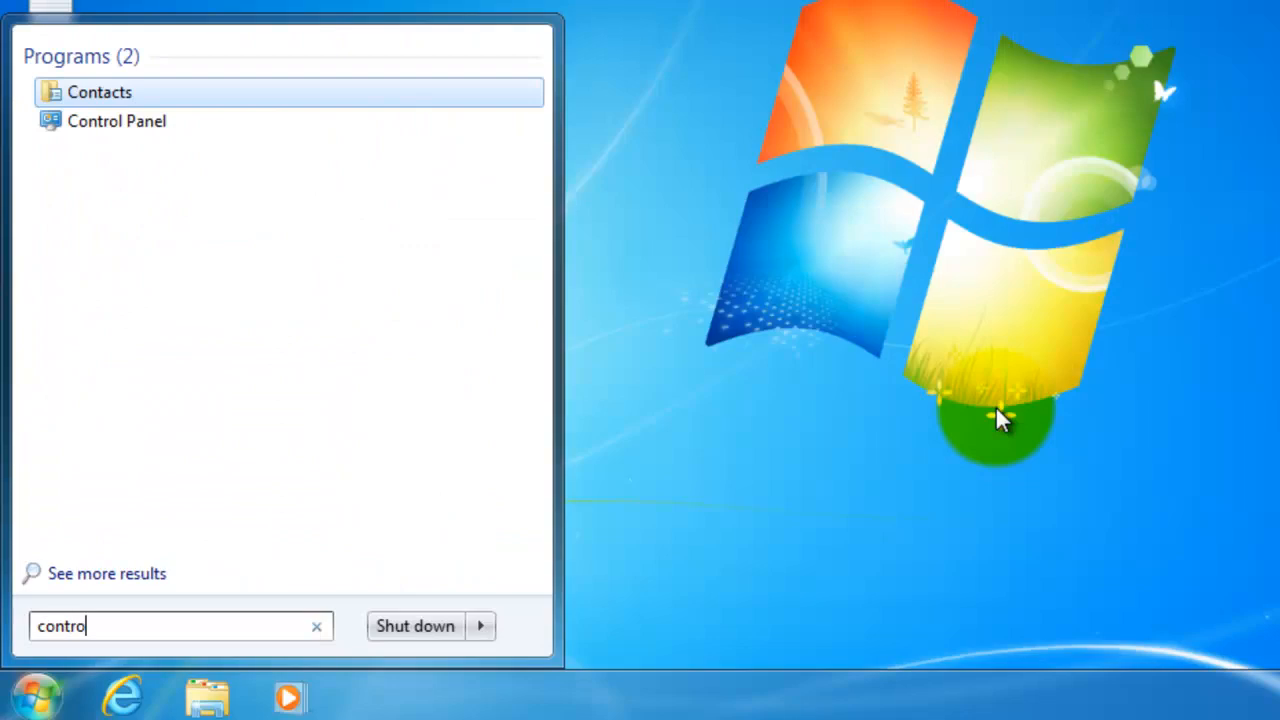
{"action": "type", "text": "l"}
{"action": "left_click", "coordinate": [370, 90]}
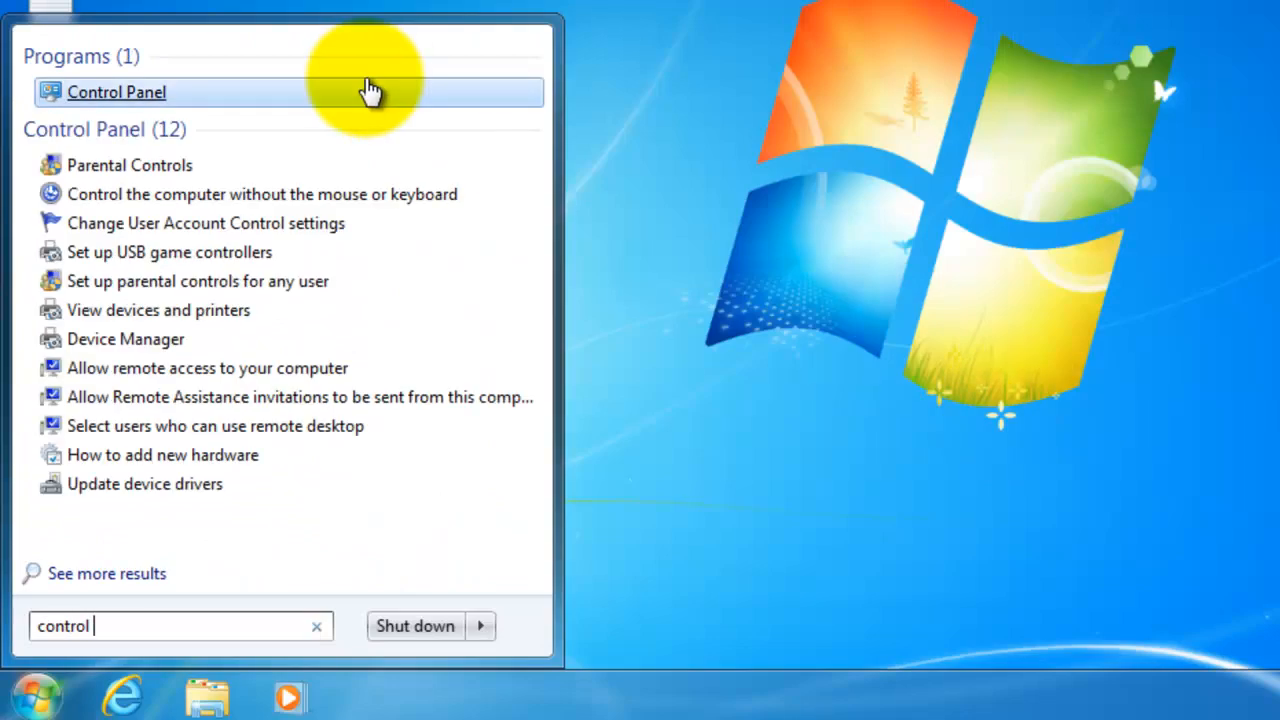
{"action": "left_click", "coordinate": [266, 106]}
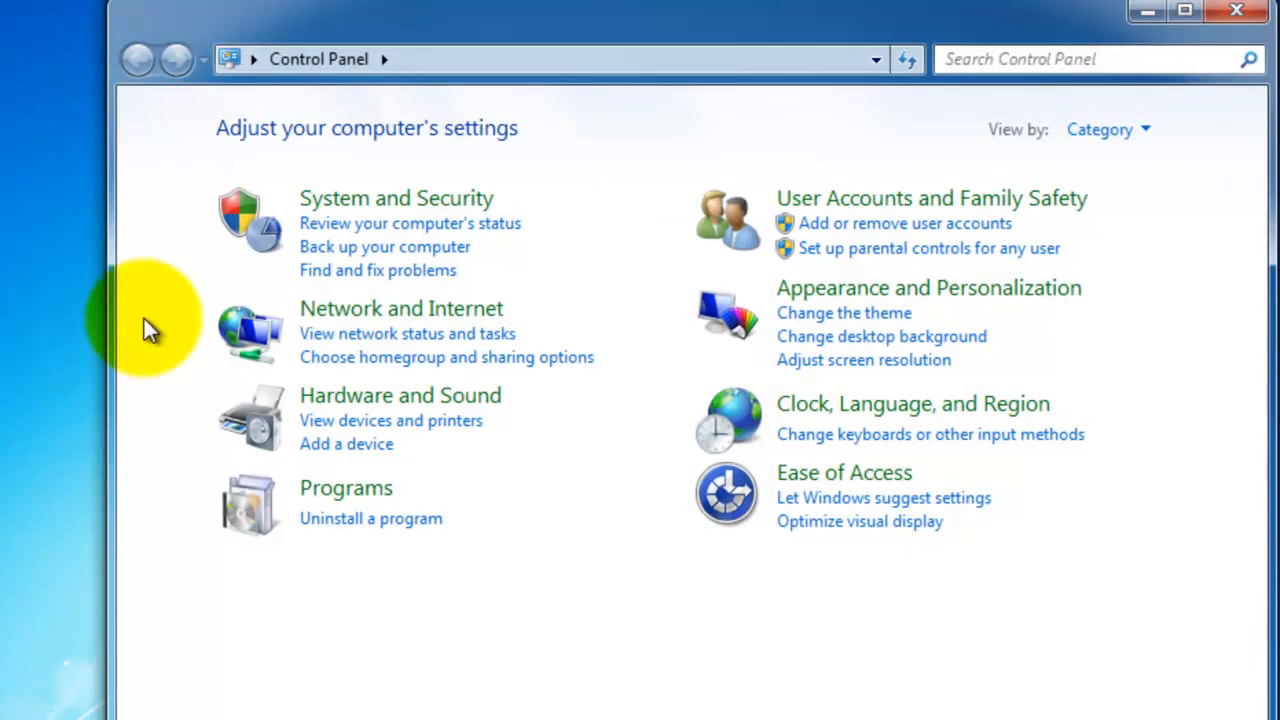
{"action": "left_click", "coordinate": [419, 318]}
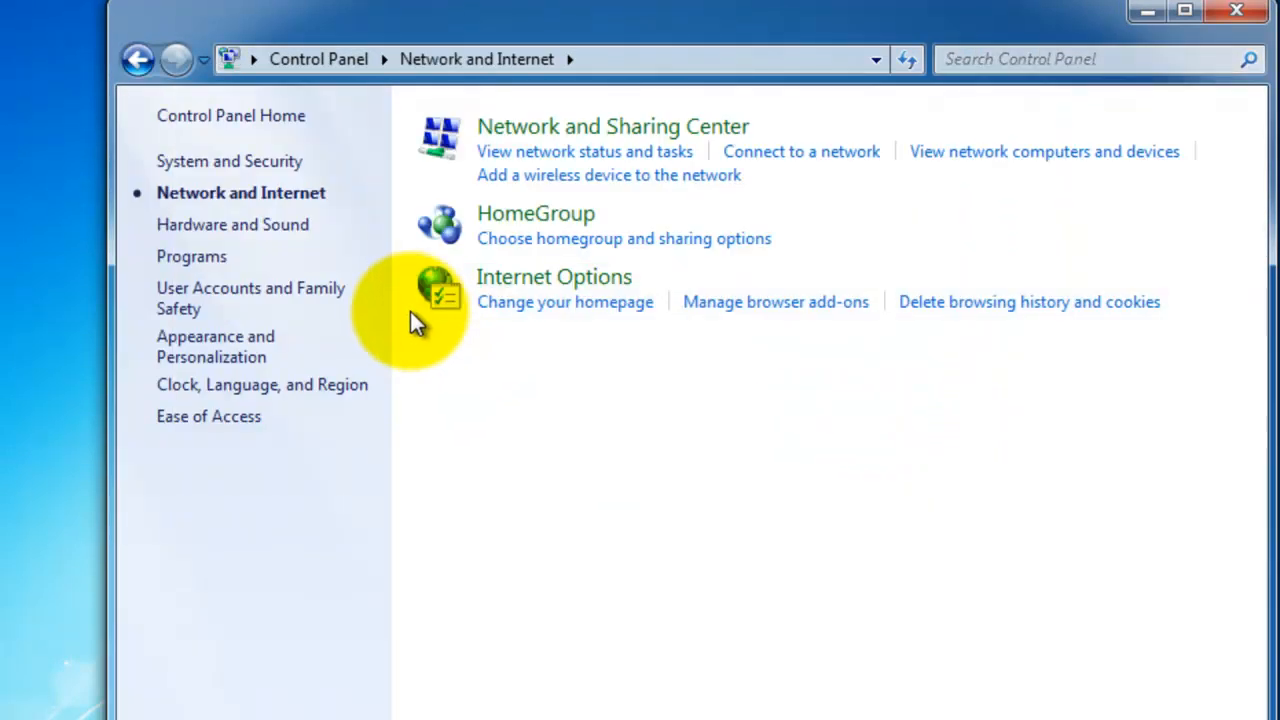
{"action": "left_click", "coordinate": [590, 128]}
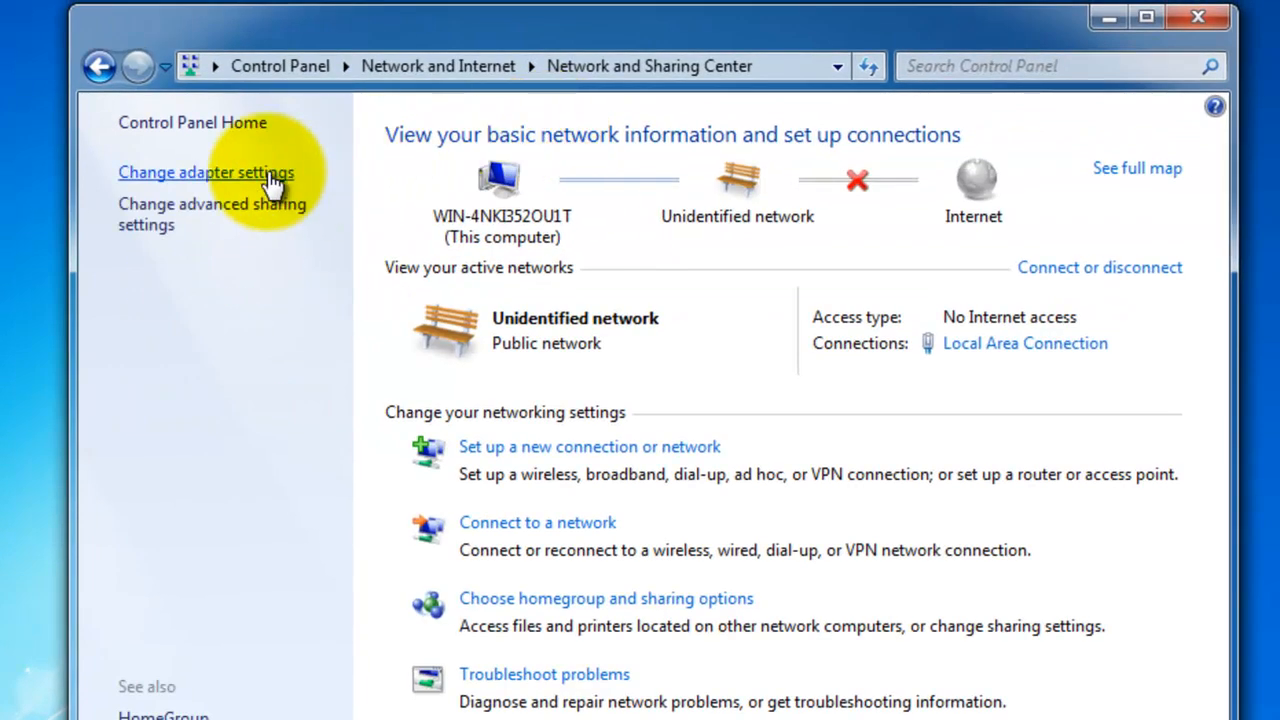
{"action": "left_click", "coordinate": [267, 172]}
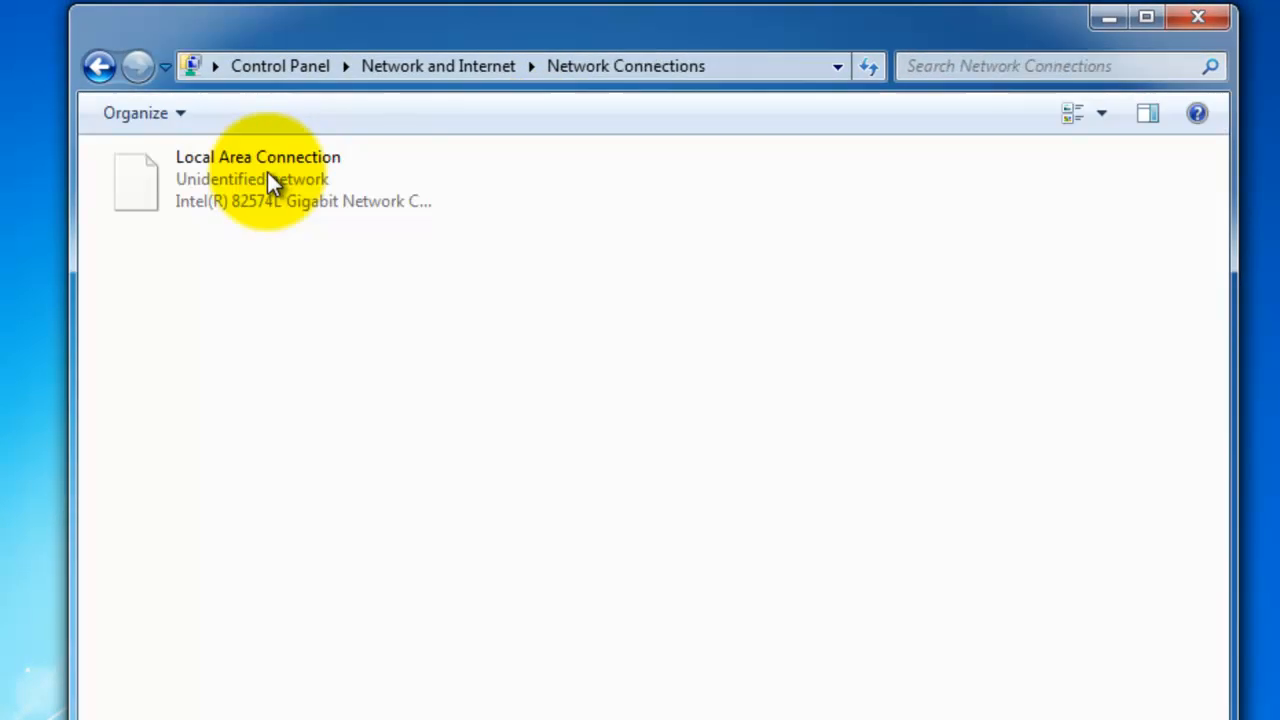
{"action": "double_click", "coordinate": [318, 195]}
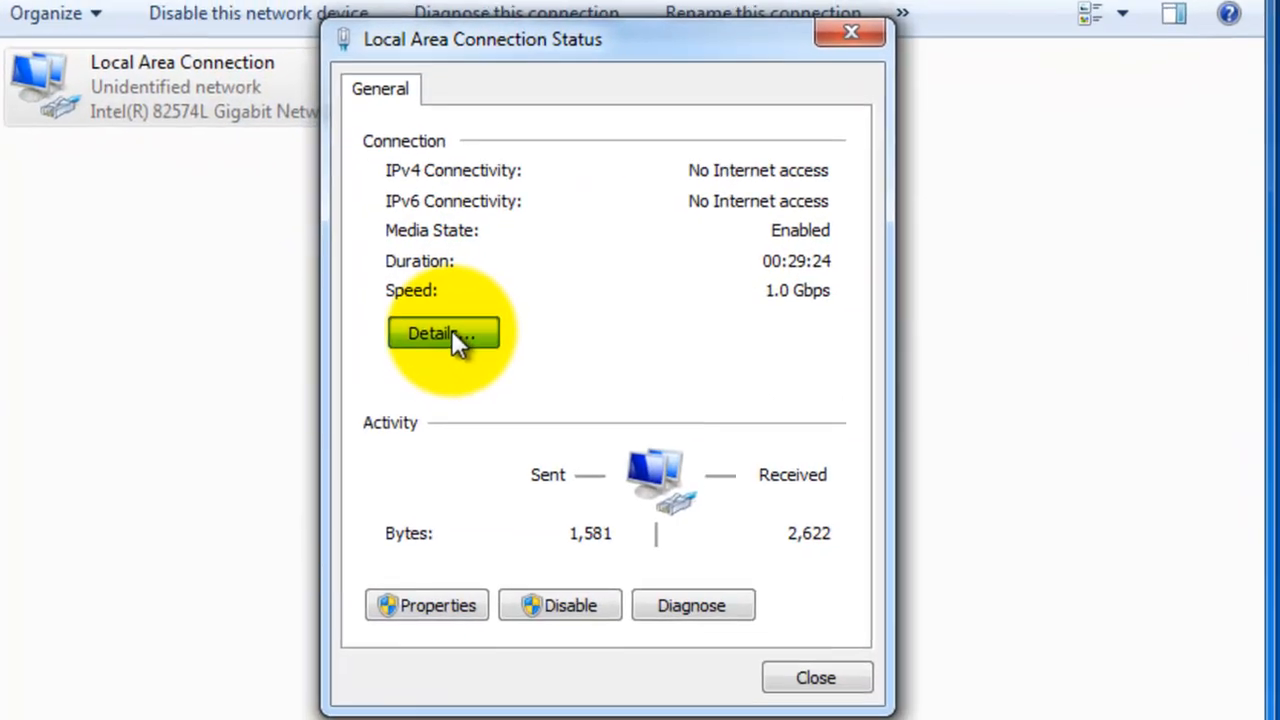
{"action": "left_click", "coordinate": [484, 387]}
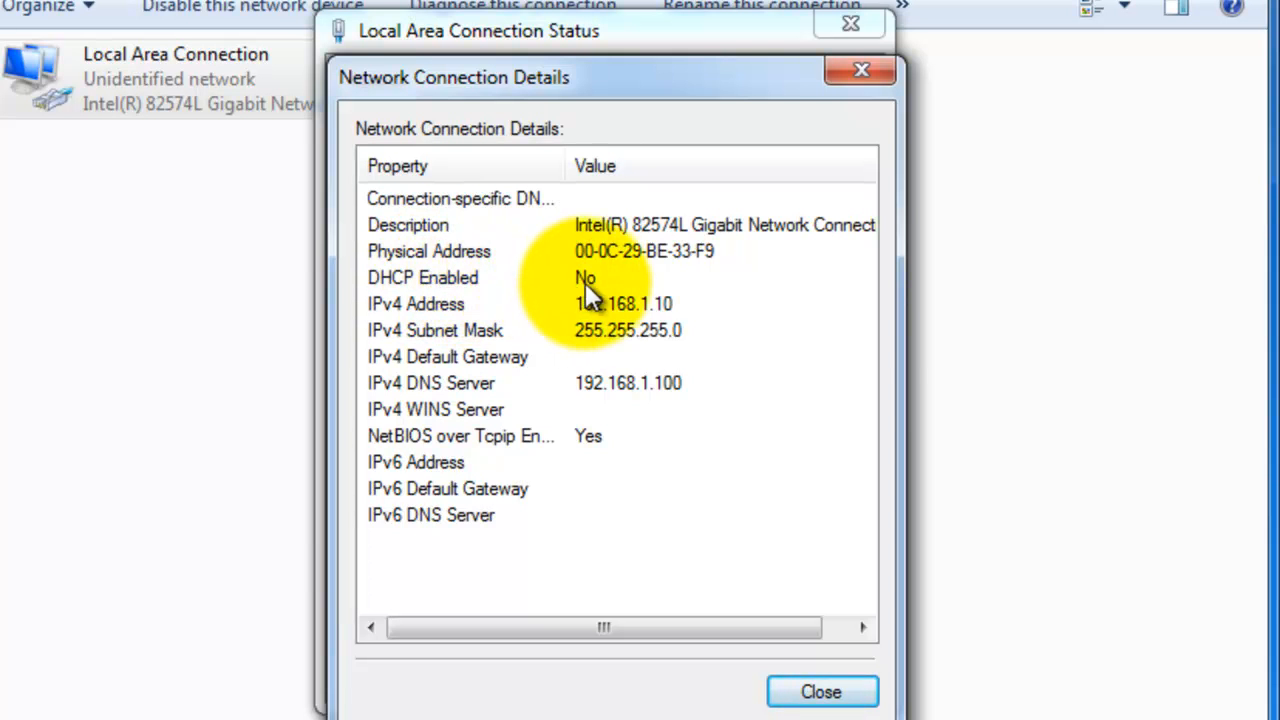
{"action": "left_click", "coordinate": [821, 692]}
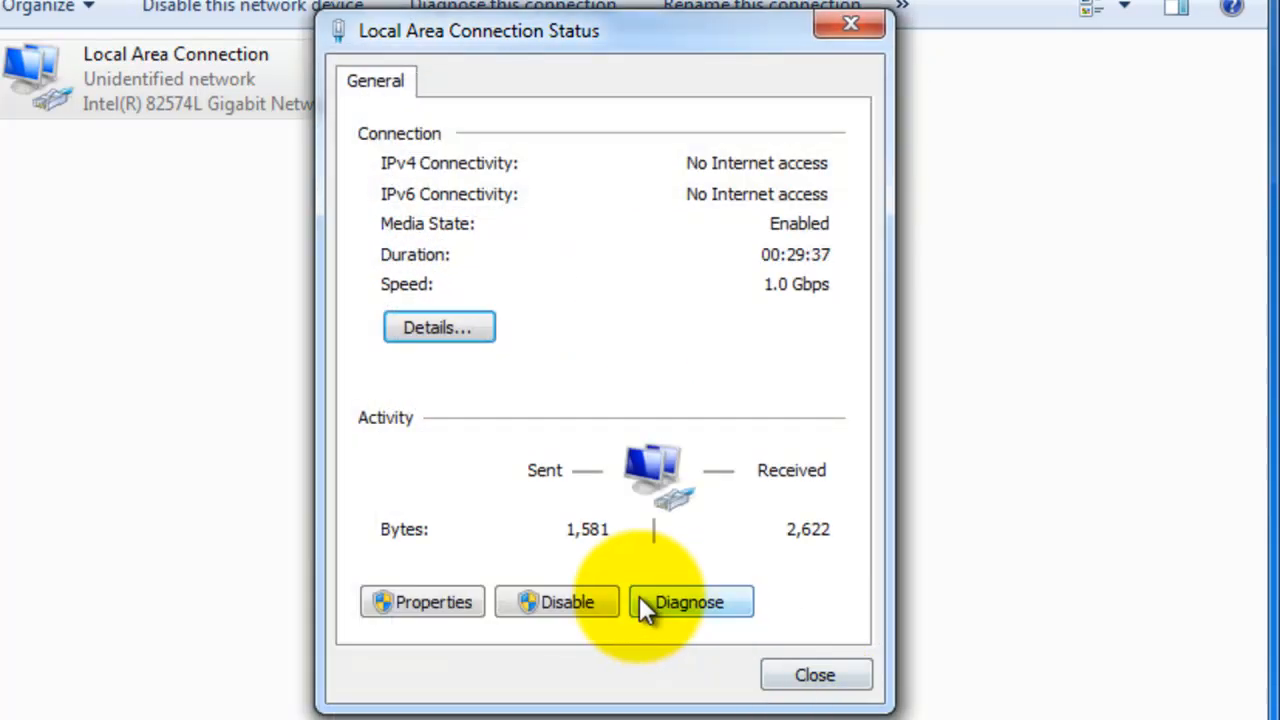
- Set the connection's IPv4 properties to obtain the IP address and DNS server address automatically, and close the dialogs
{"action": "left_click", "coordinate": [453, 602]}
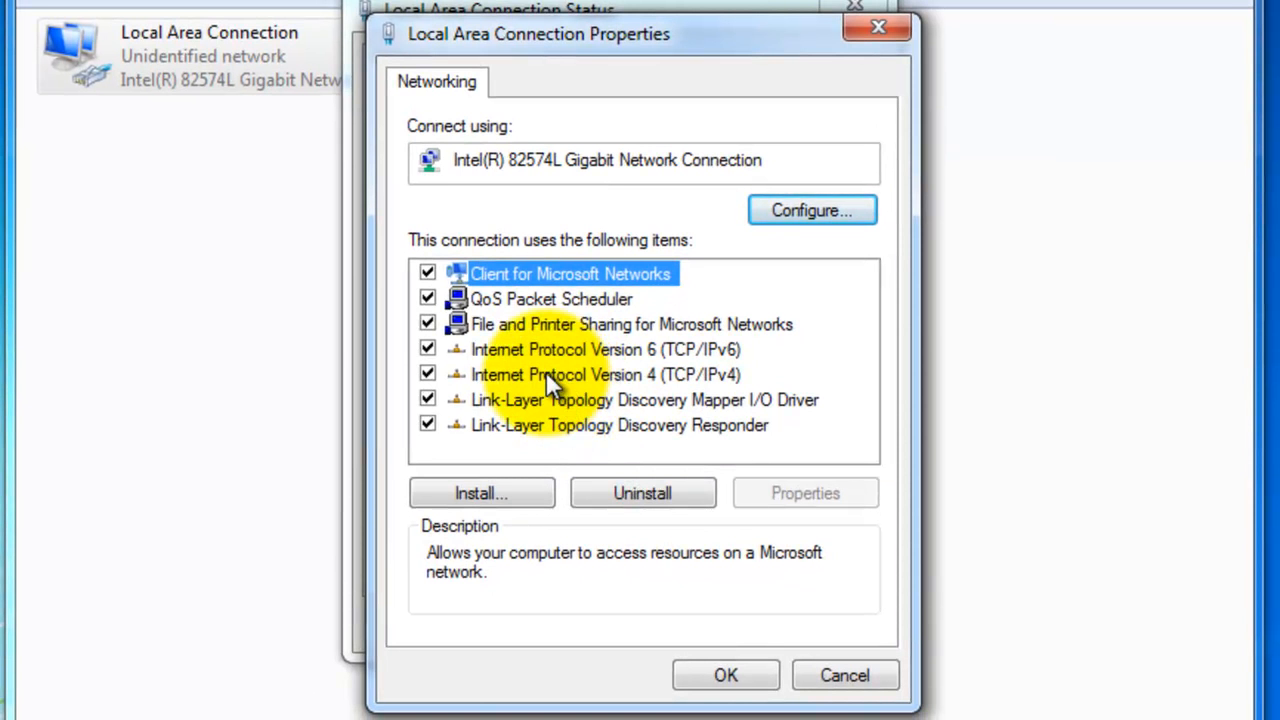
{"action": "double_click", "coordinate": [546, 374]}
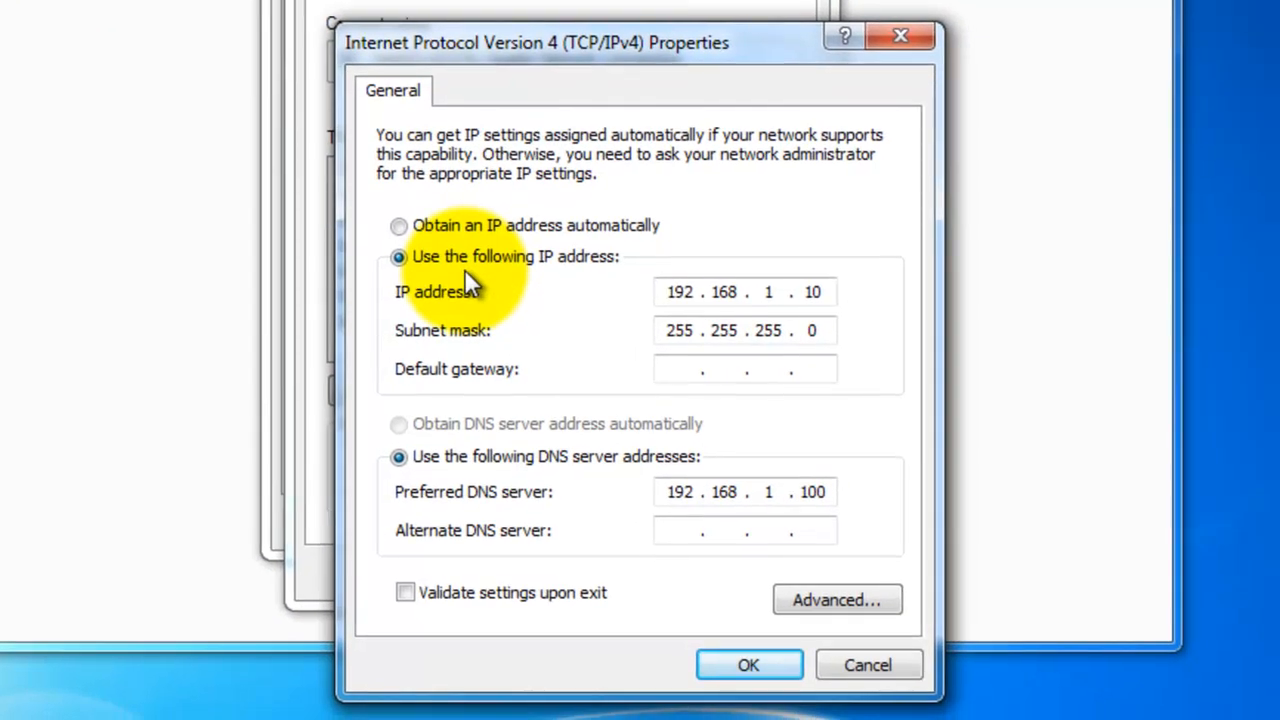
{"action": "left_click", "coordinate": [404, 225]}
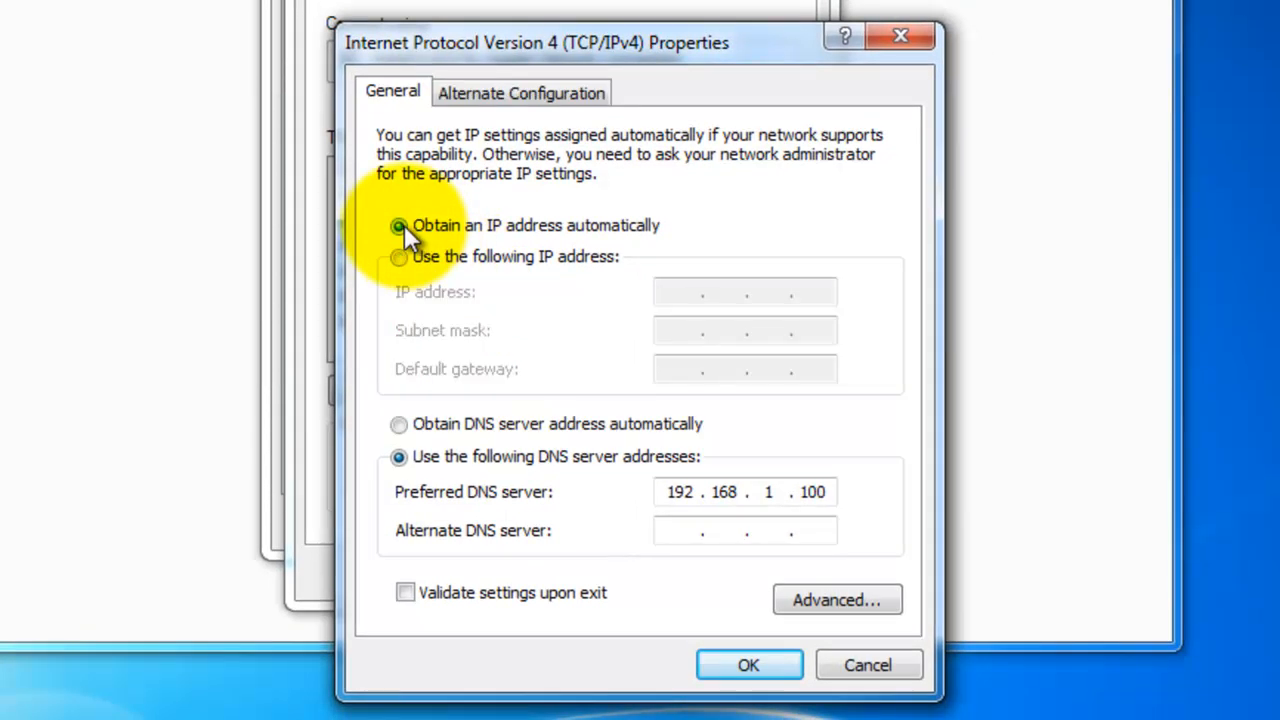
{"action": "left_click", "coordinate": [398, 425]}
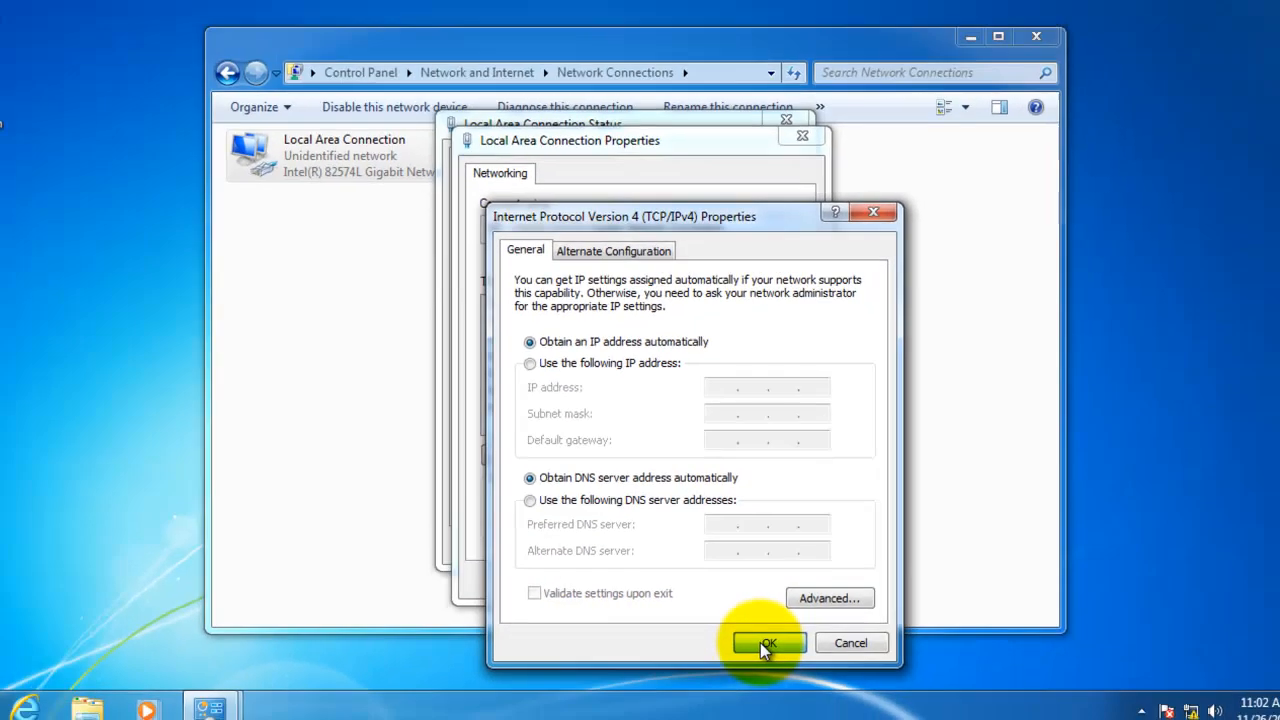
{"action": "left_click", "coordinate": [762, 643]}
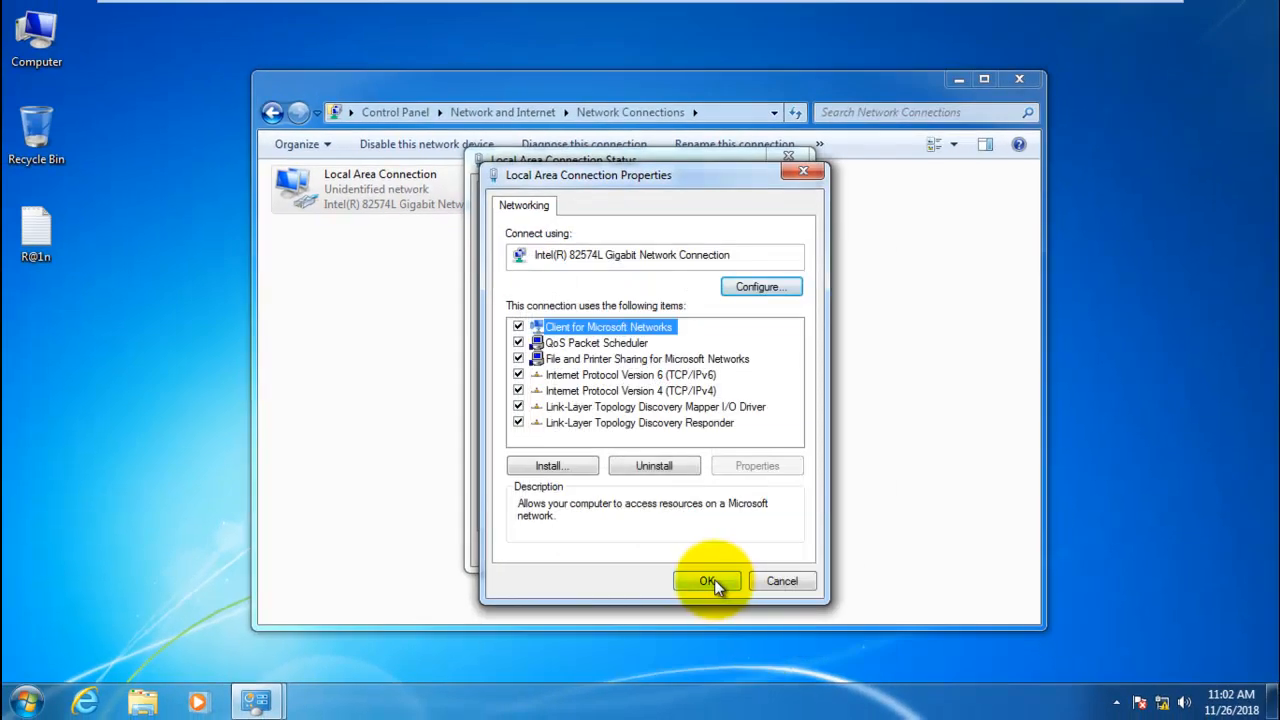
{"action": "left_click", "coordinate": [708, 581]}
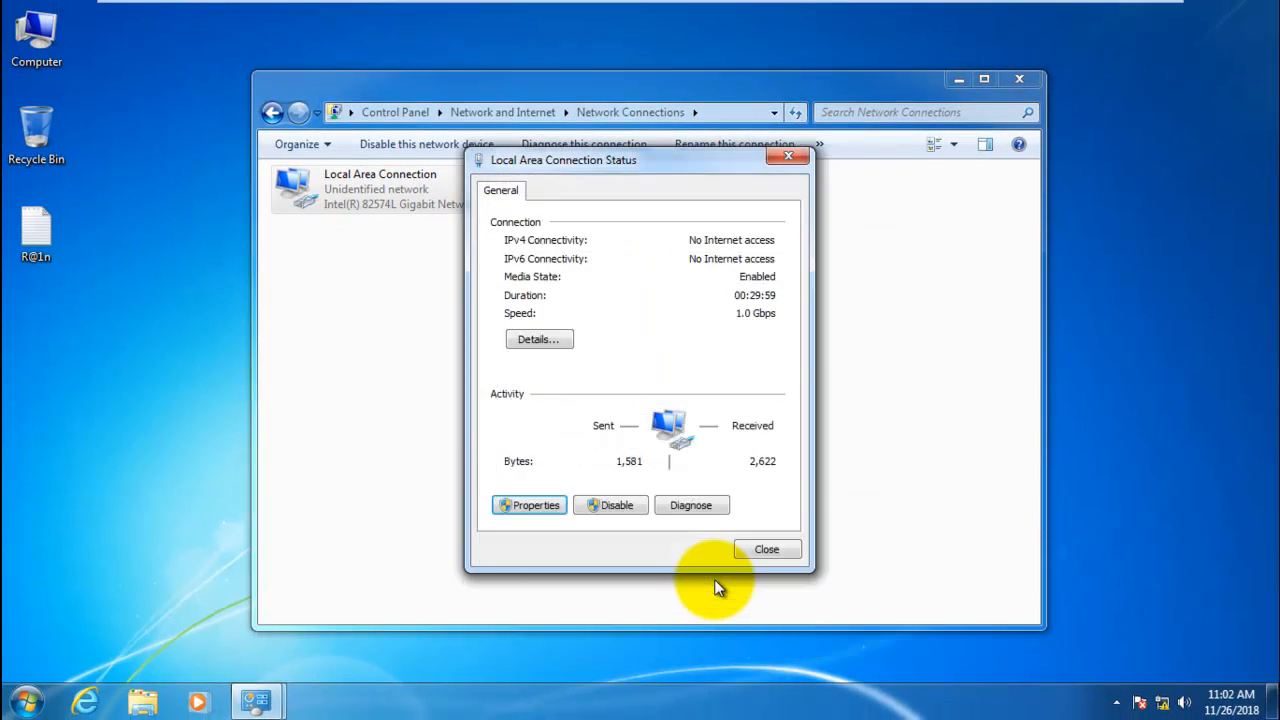
{"action": "left_click", "coordinate": [759, 550]}
{"action": "left_click", "coordinate": [521, 295]}
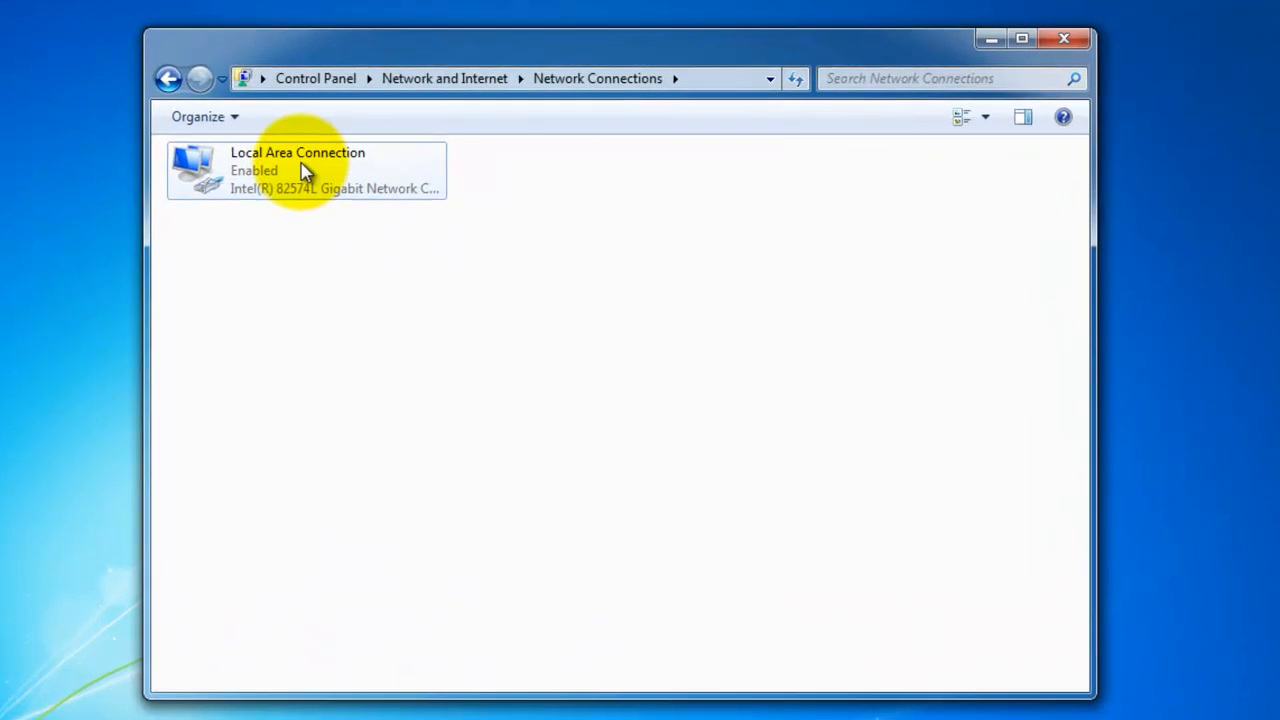
- Open the Local Area Connection's status on the Windows 7 client and close the IP address conflict error
{"action": "left_click", "coordinate": [305, 172]}
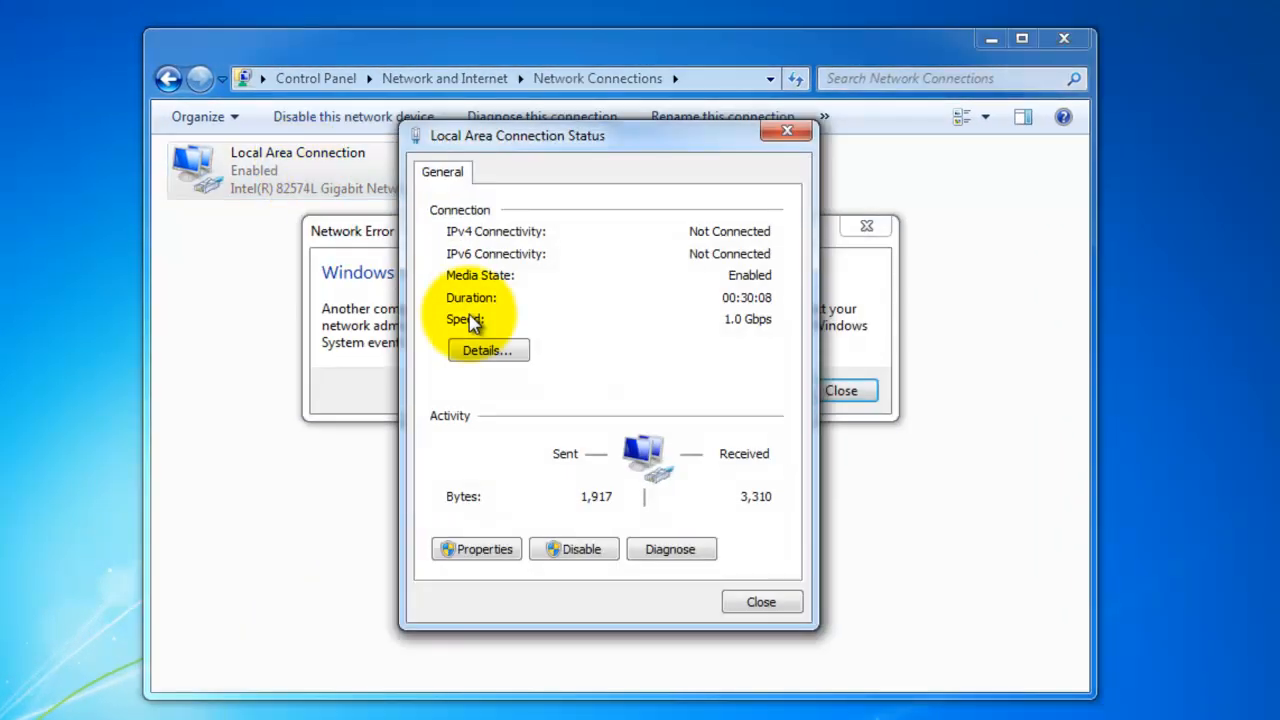
{"action": "left_click", "coordinate": [858, 290]}
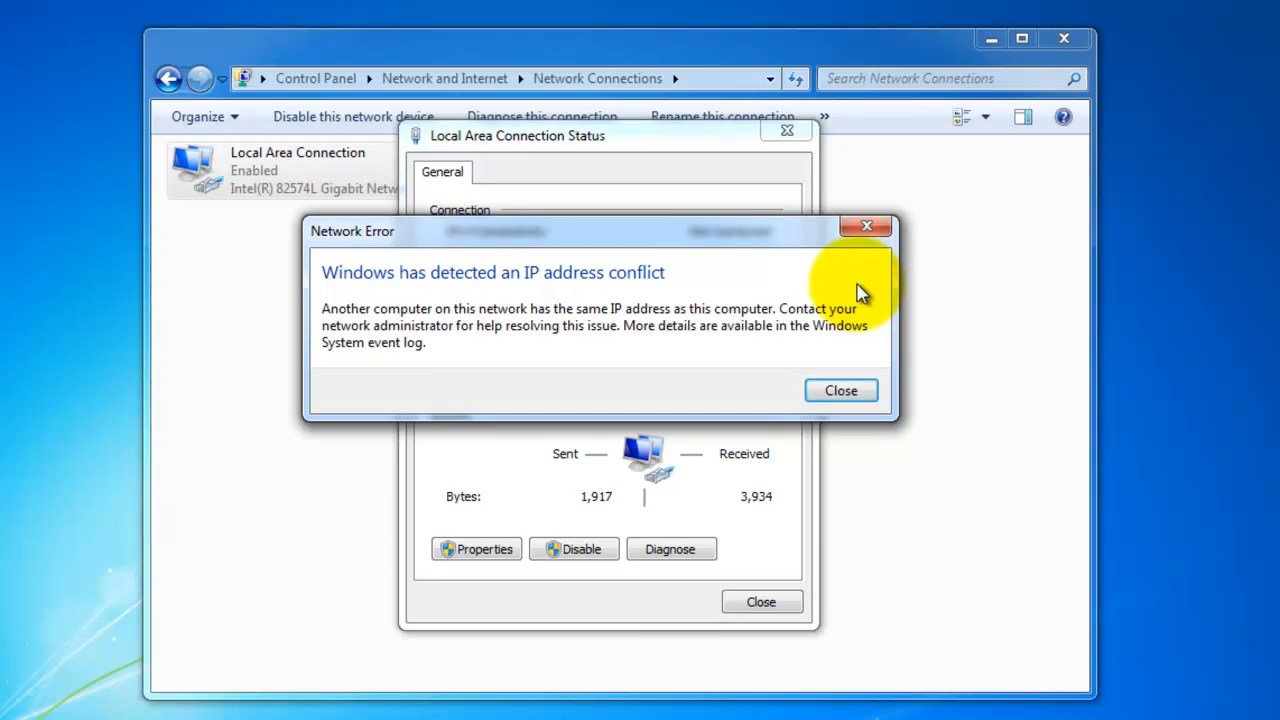
{"action": "left_click", "coordinate": [841, 392]}
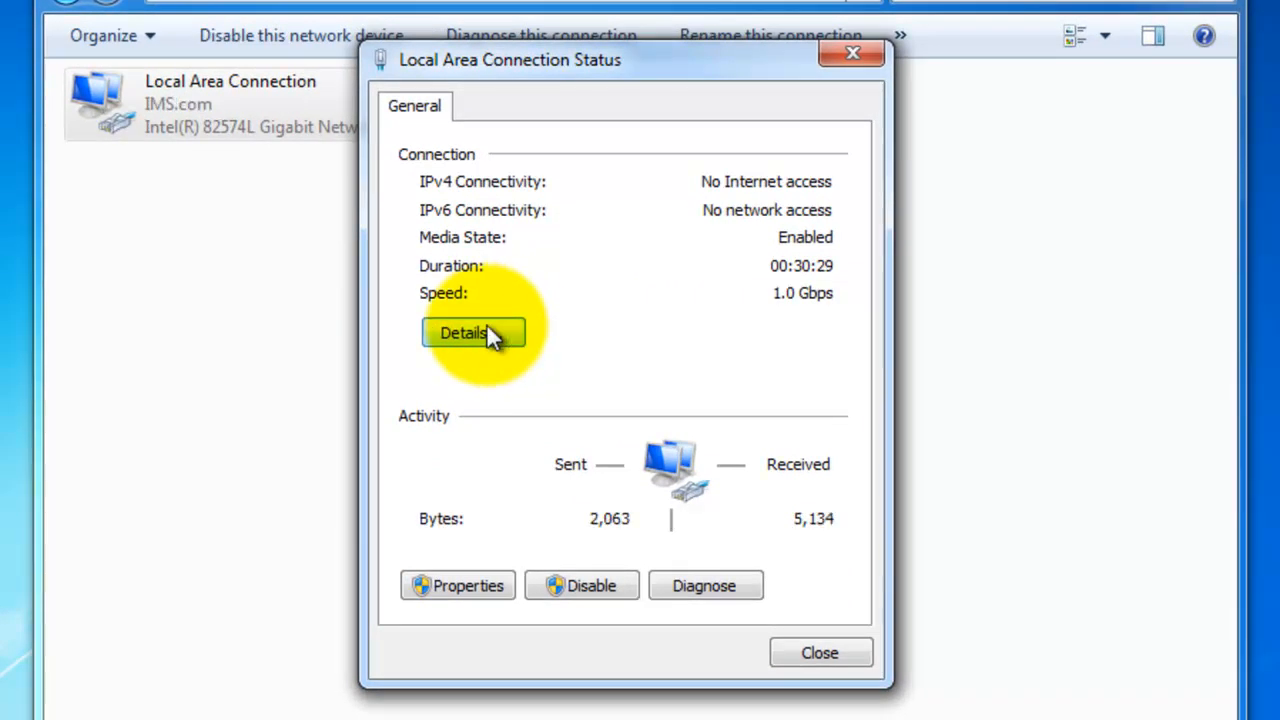
- View the connection's network details, then close the details, status and Network Connections windows
{"action": "left_click", "coordinate": [503, 330]}
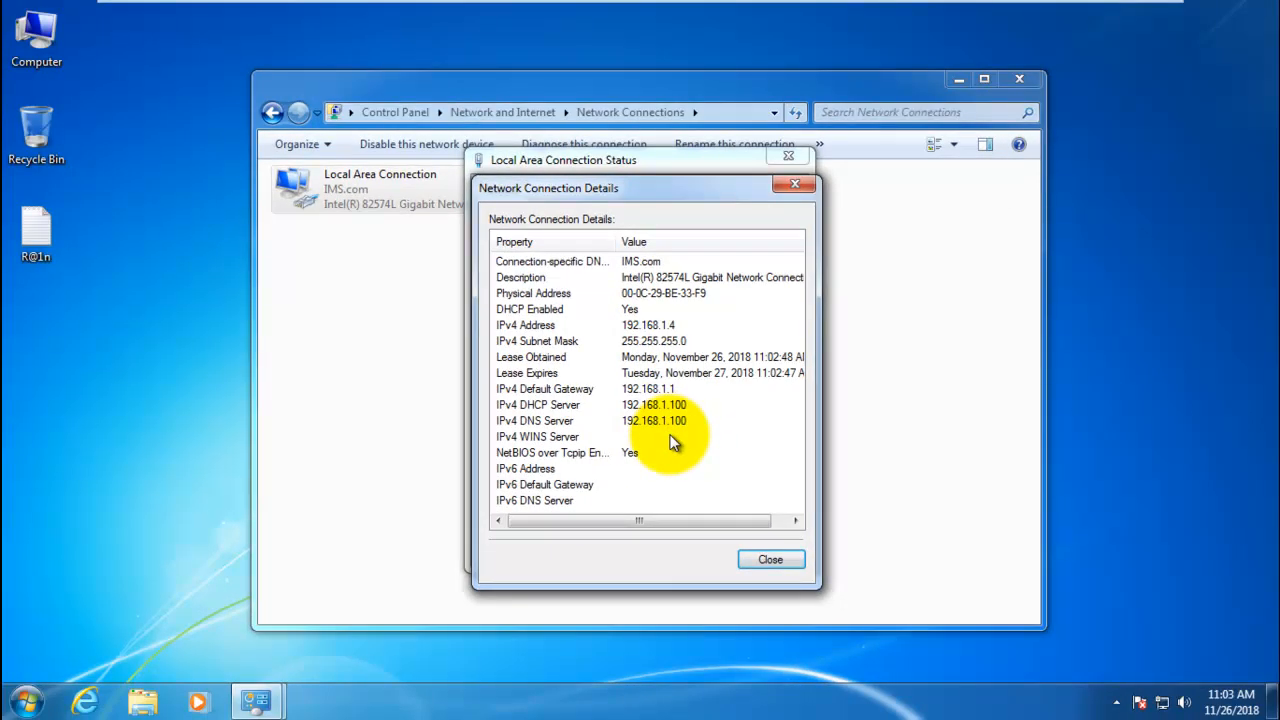
{"action": "left_click", "coordinate": [764, 556]}
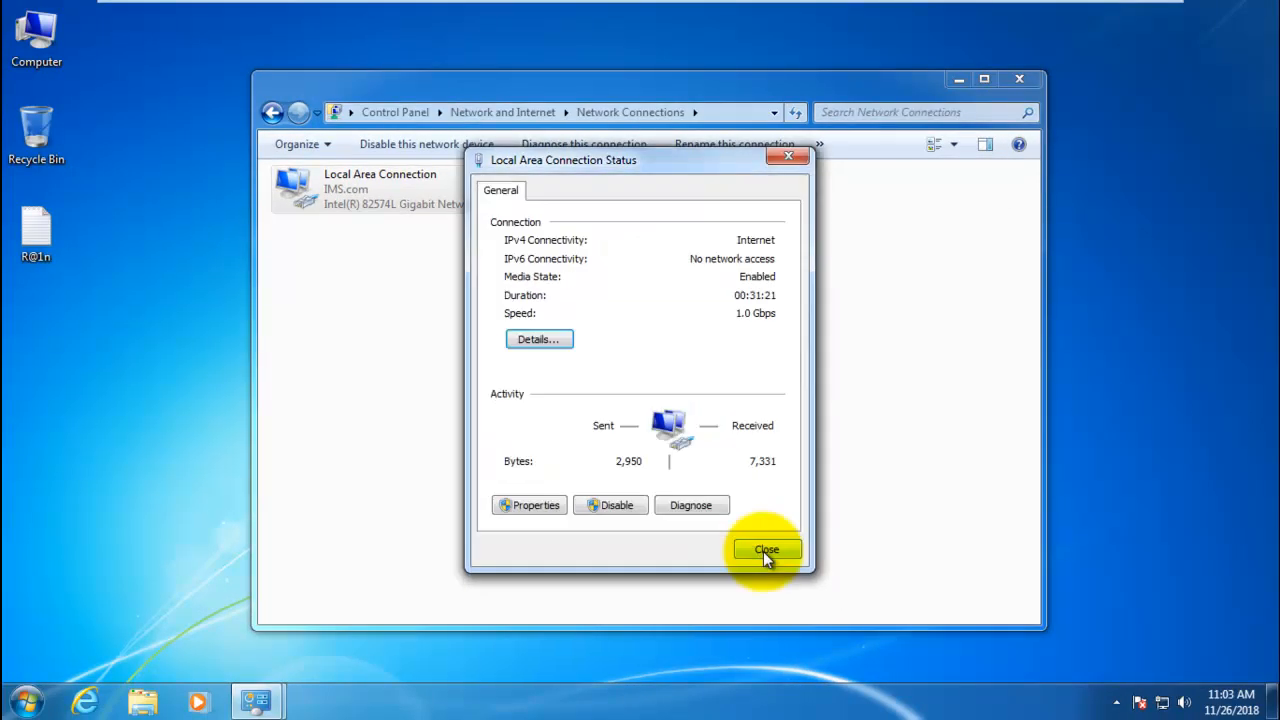
{"action": "left_click", "coordinate": [765, 551]}
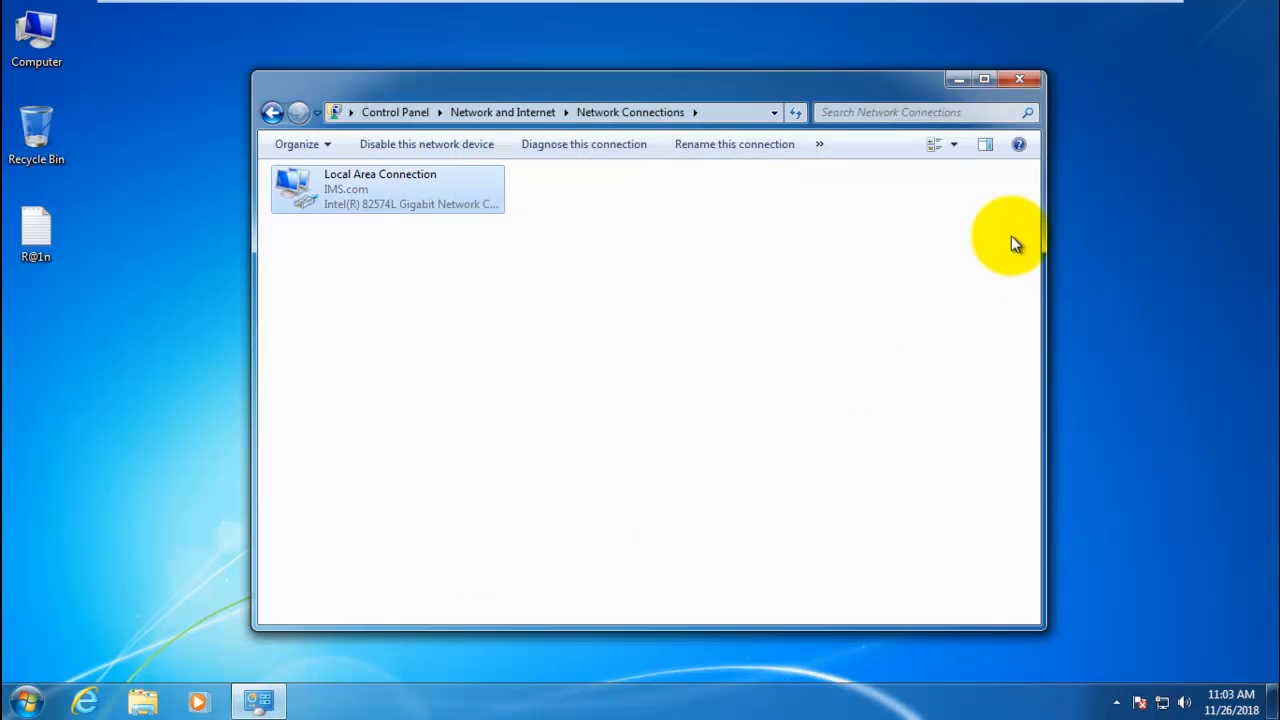
{"action": "left_click", "coordinate": [1022, 78]}
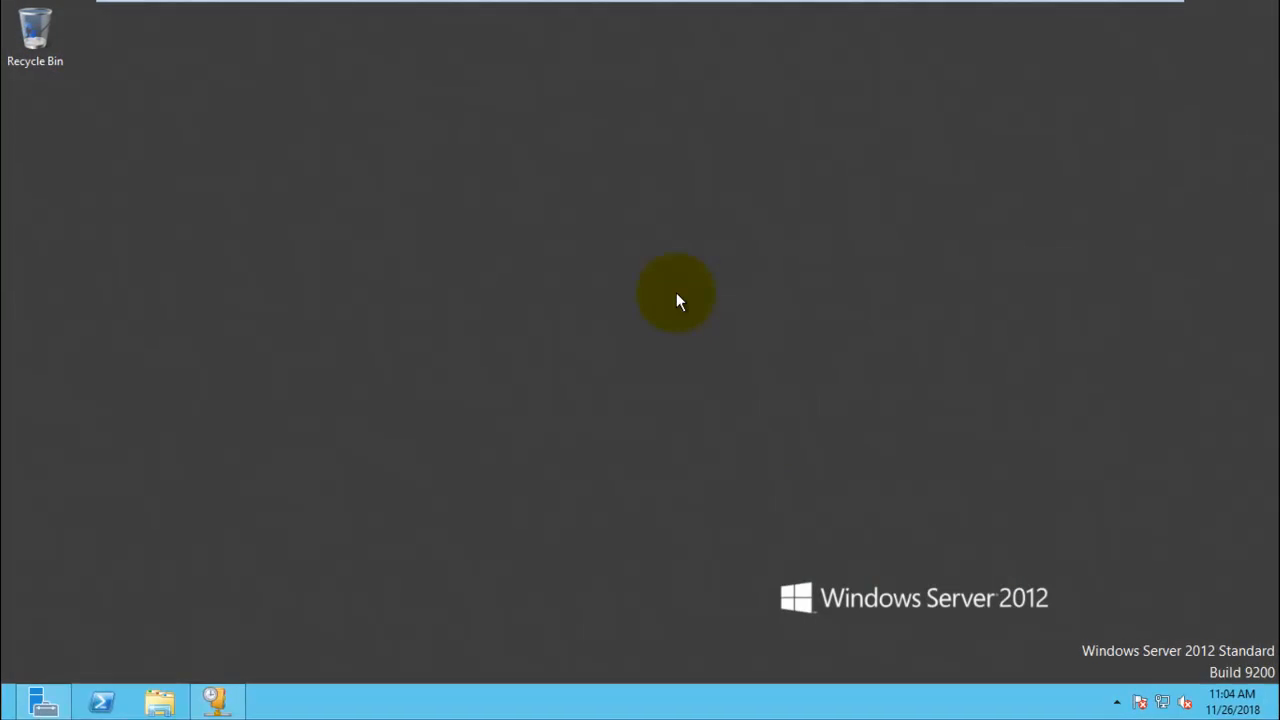
- On the server, refresh the desktop, open the DHCP console from Server Manager's tools and maximize it
{"action": "right_click", "coordinate": [513, 229]}
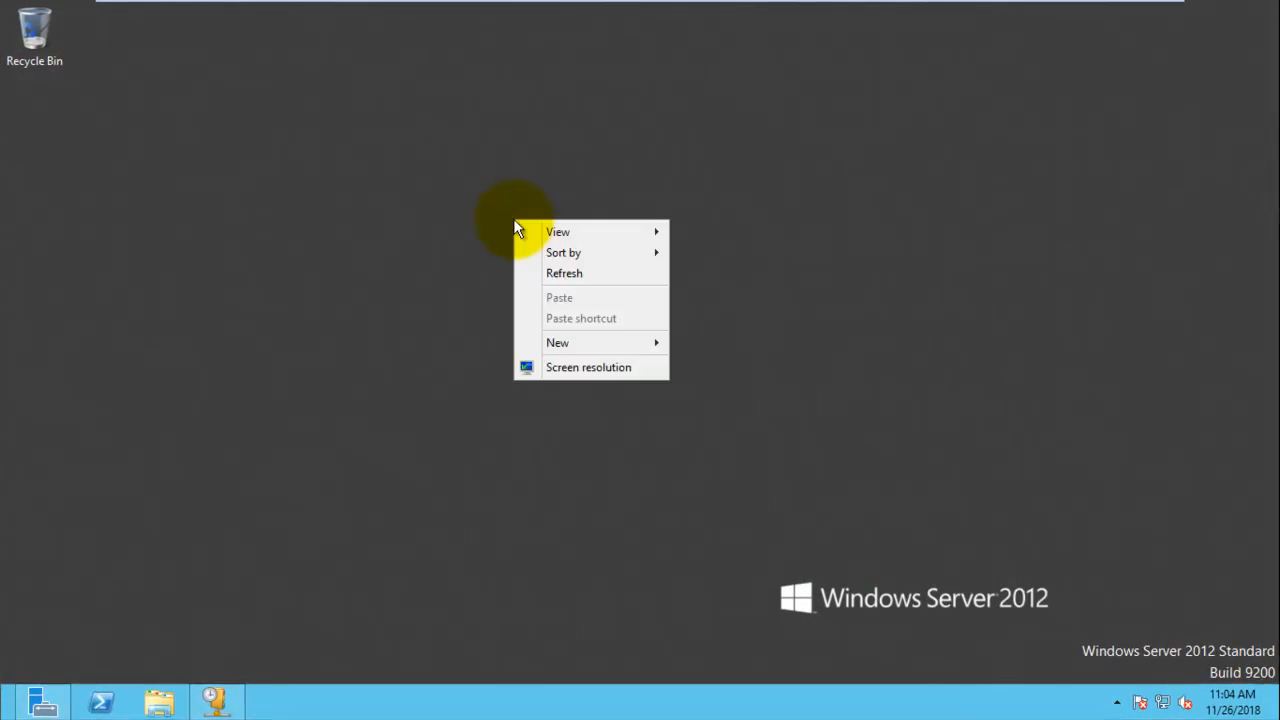
{"action": "left_click", "coordinate": [600, 287]}
{"action": "left_click", "coordinate": [43, 700]}
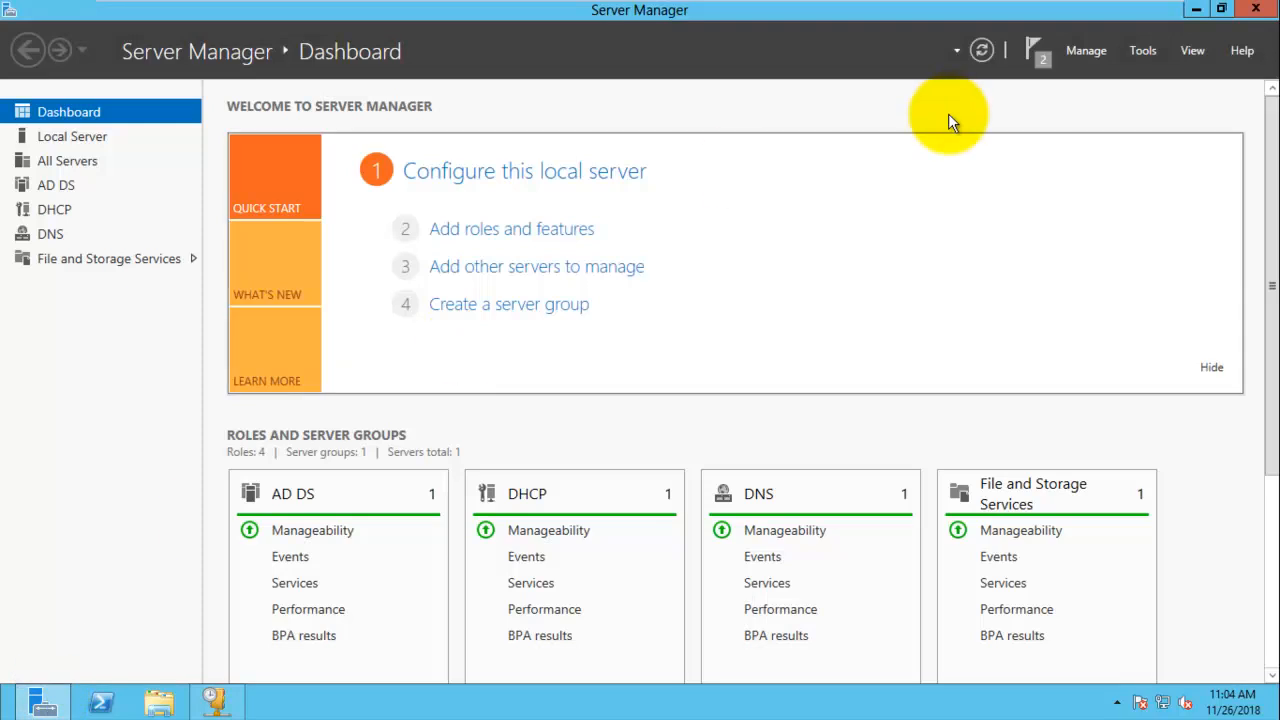
{"action": "left_click", "coordinate": [1144, 50]}
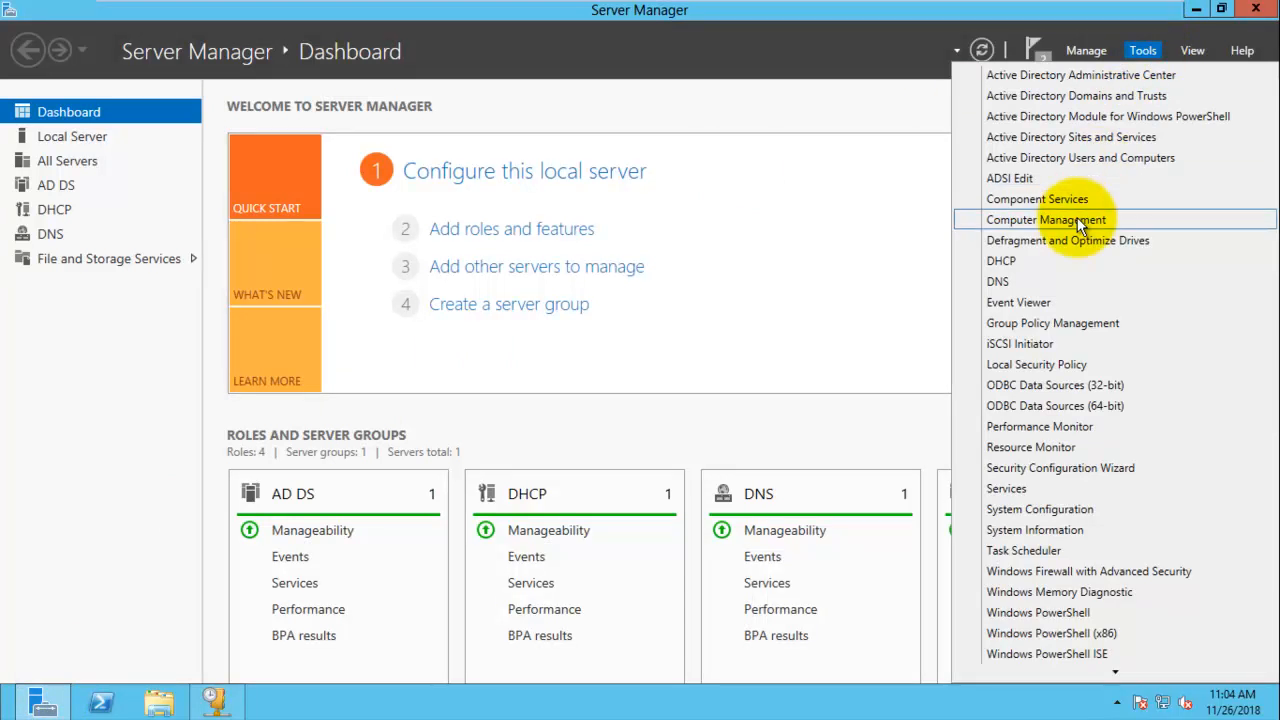
{"action": "left_click", "coordinate": [1043, 258]}
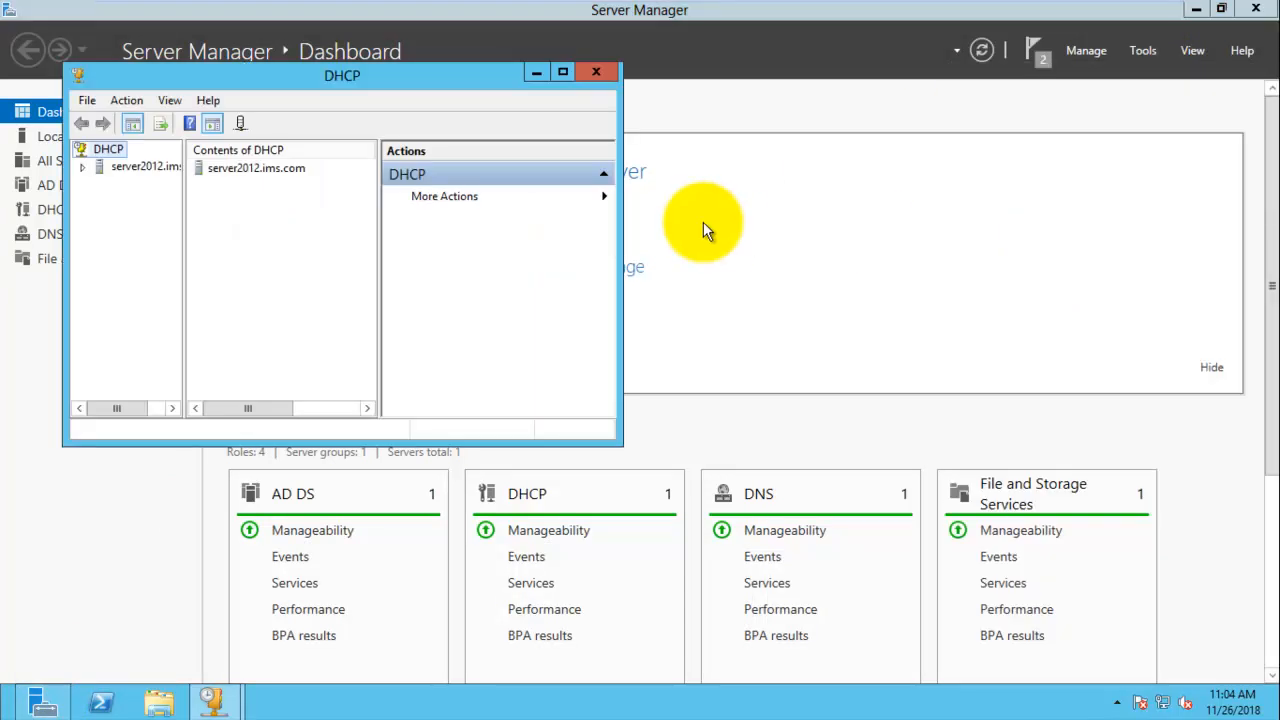
{"action": "left_click", "coordinate": [872, 116]}
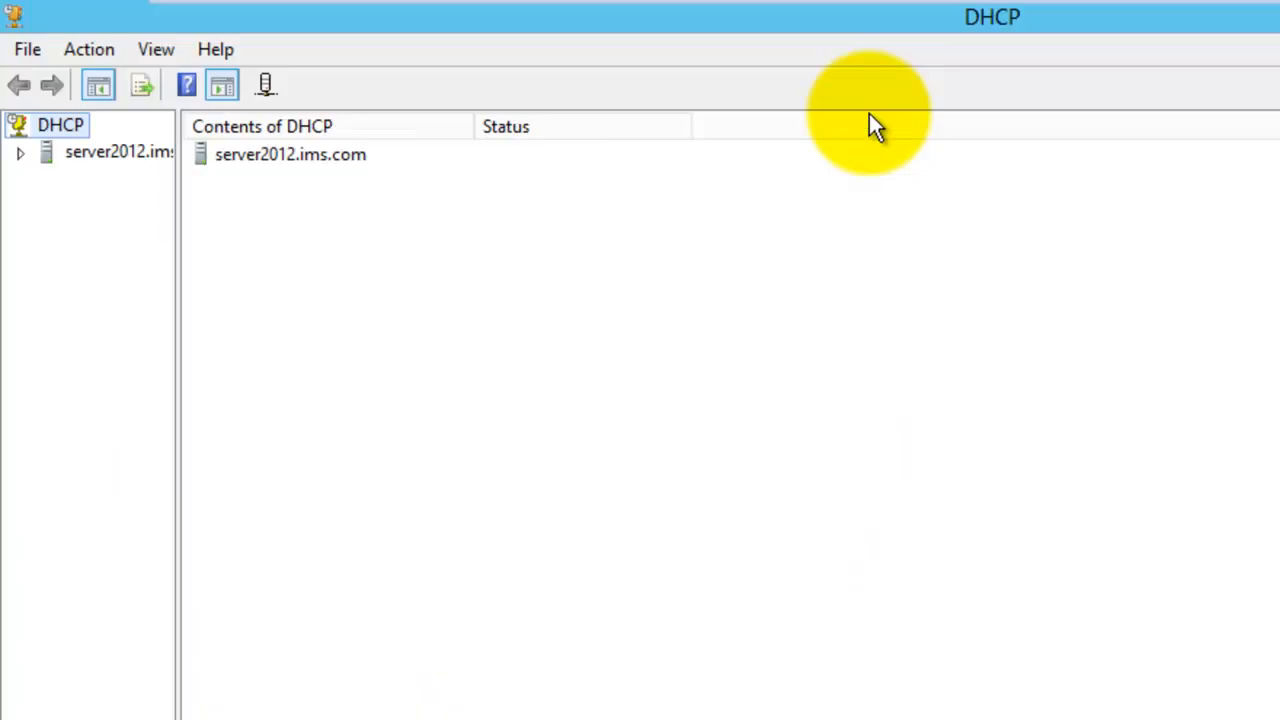
{"action": "left_click_drag", "start_coordinate": [178, 174], "coordinate": [303, 201]}
- Expand the IPv4 scope to examine its address leases, then close the DHCP console and Server Manager
{"action": "left_click", "coordinate": [21, 156]}
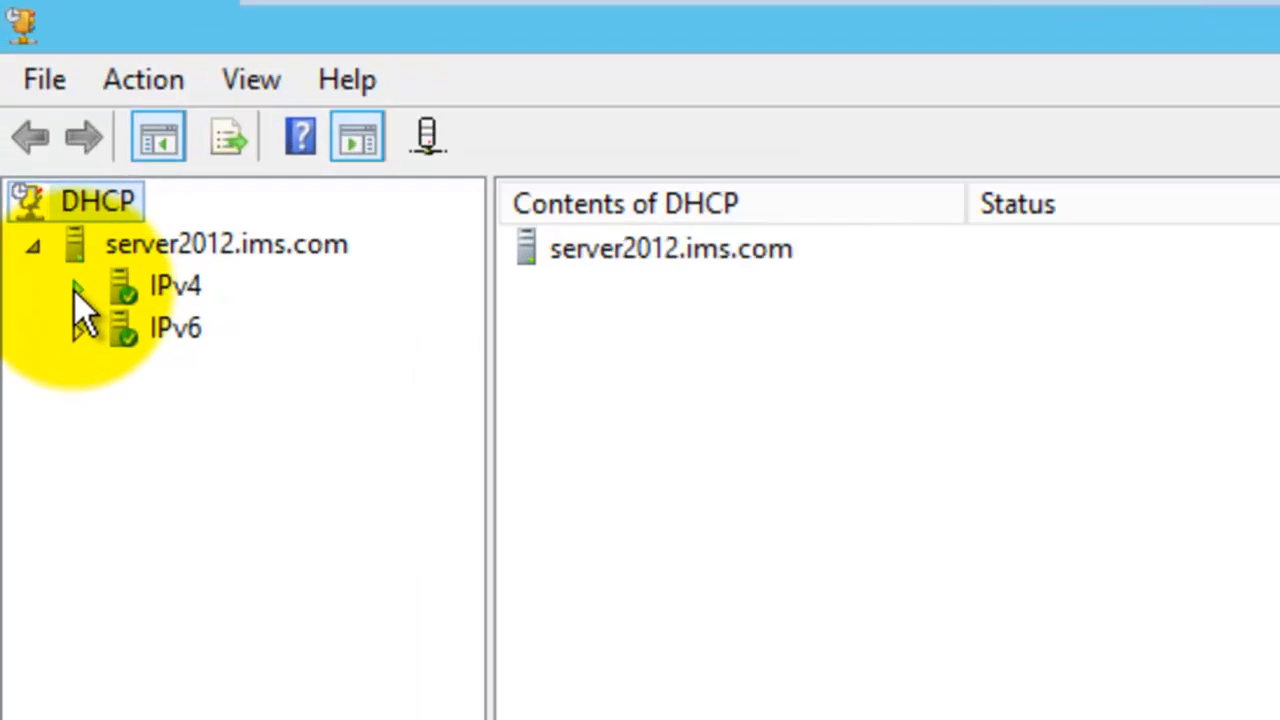
{"action": "left_click", "coordinate": [78, 289]}
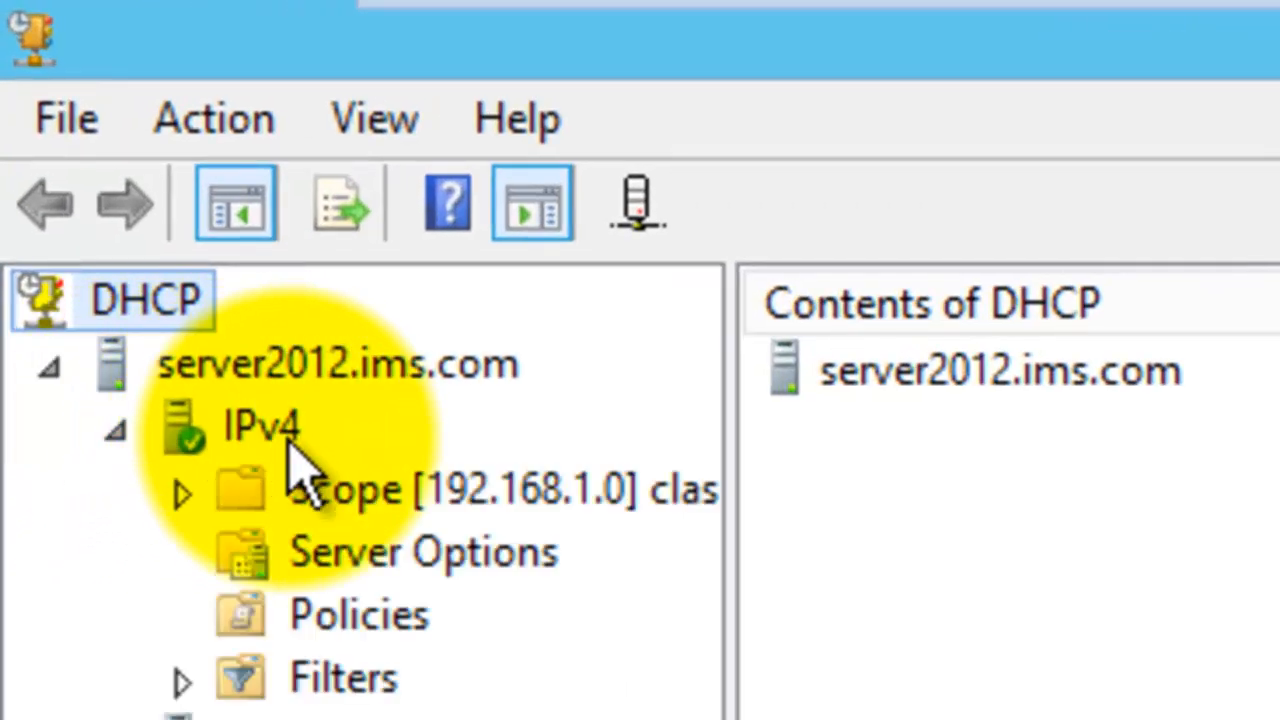
{"action": "double_click", "coordinate": [468, 487]}
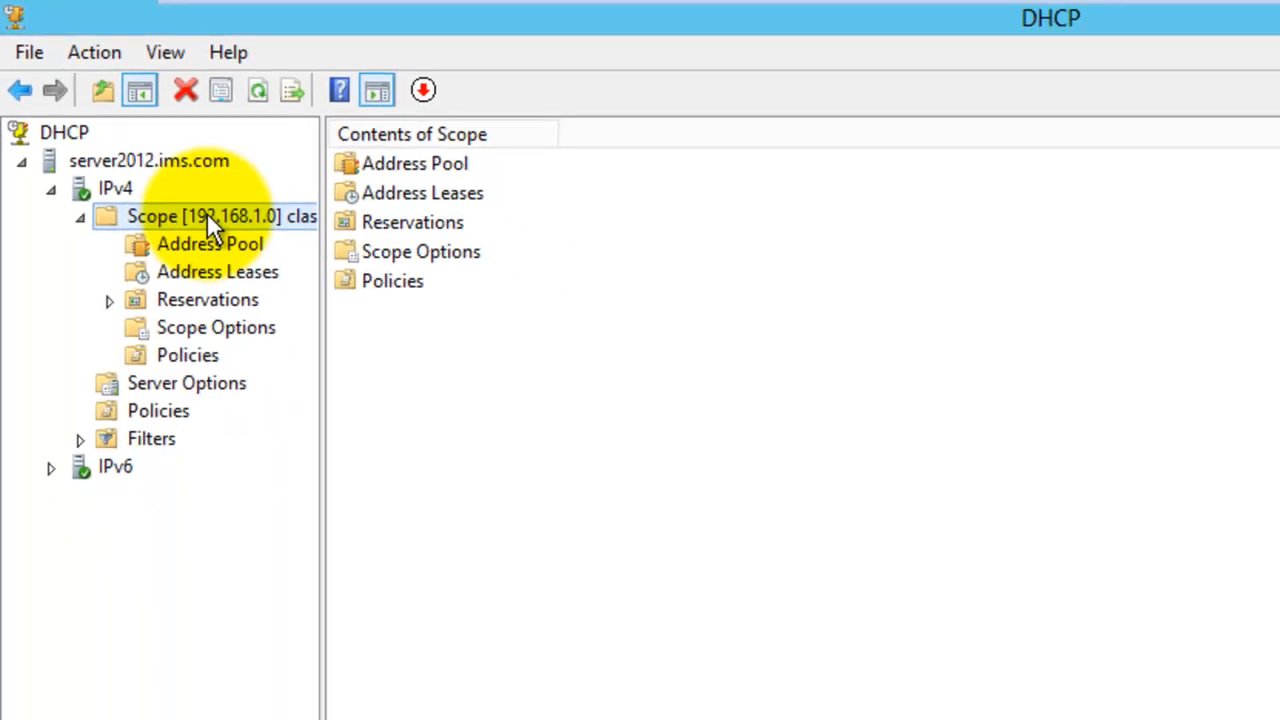
{"action": "left_click", "coordinate": [217, 269]}
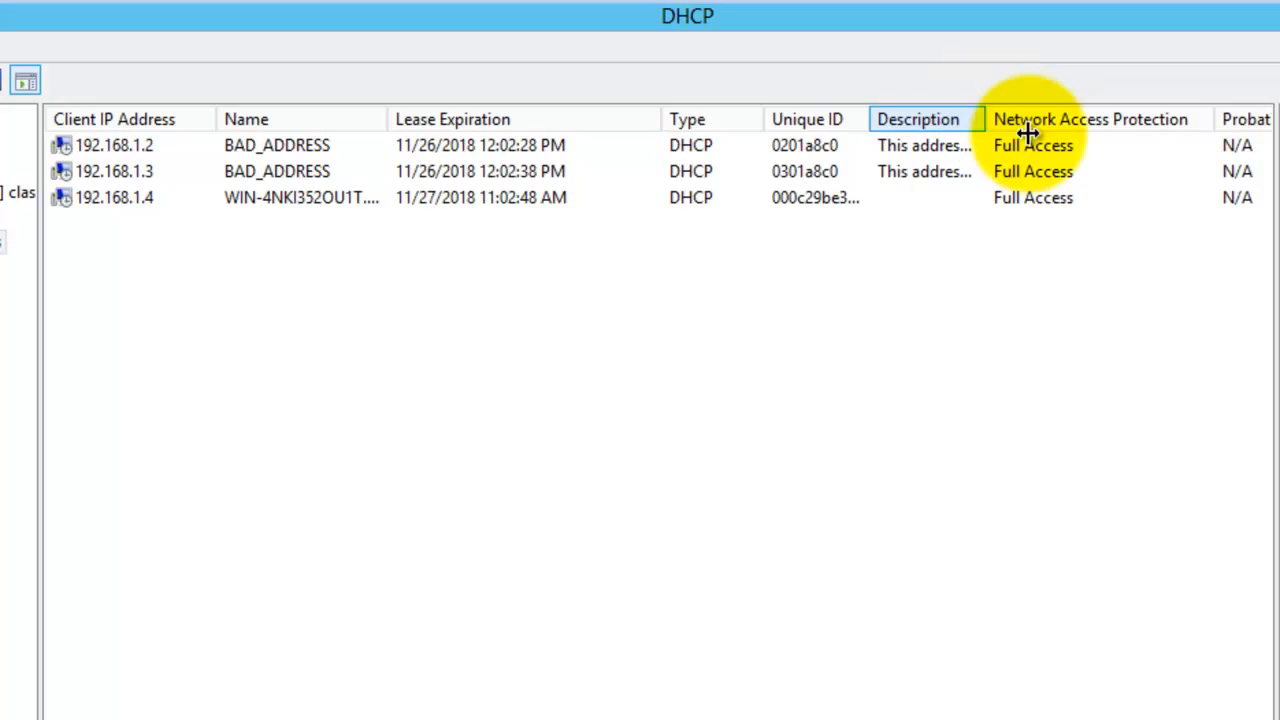
{"action": "left_click_drag", "start_coordinate": [1028, 133], "coordinate": [1113, 161]}
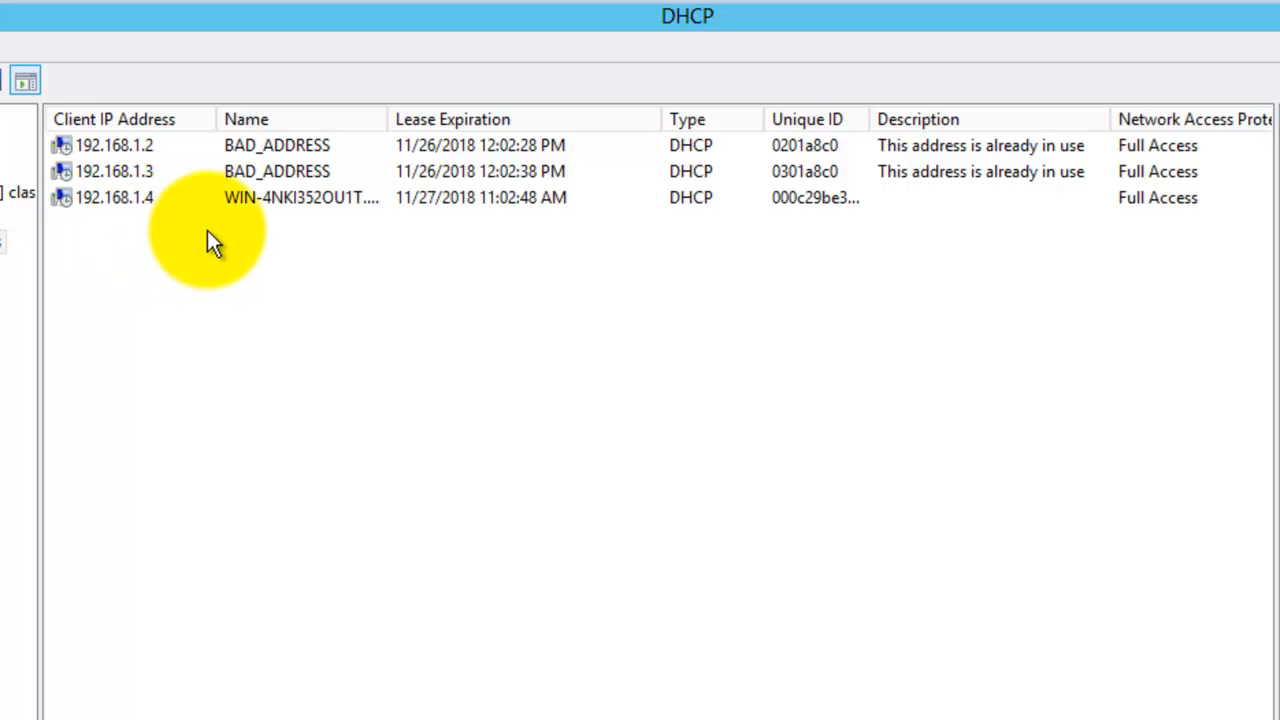
{"action": "left_click_drag", "start_coordinate": [382, 108], "coordinate": [474, 110]}
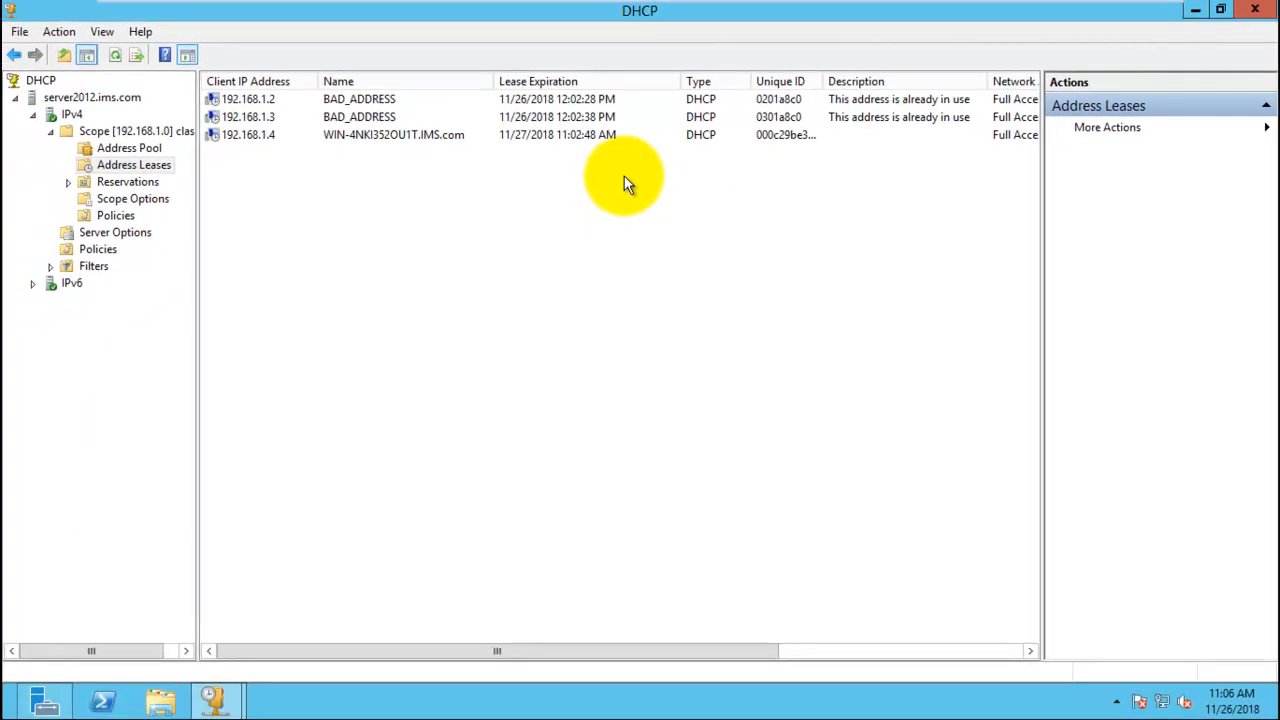
{"action": "left_click", "coordinate": [1257, 10]}
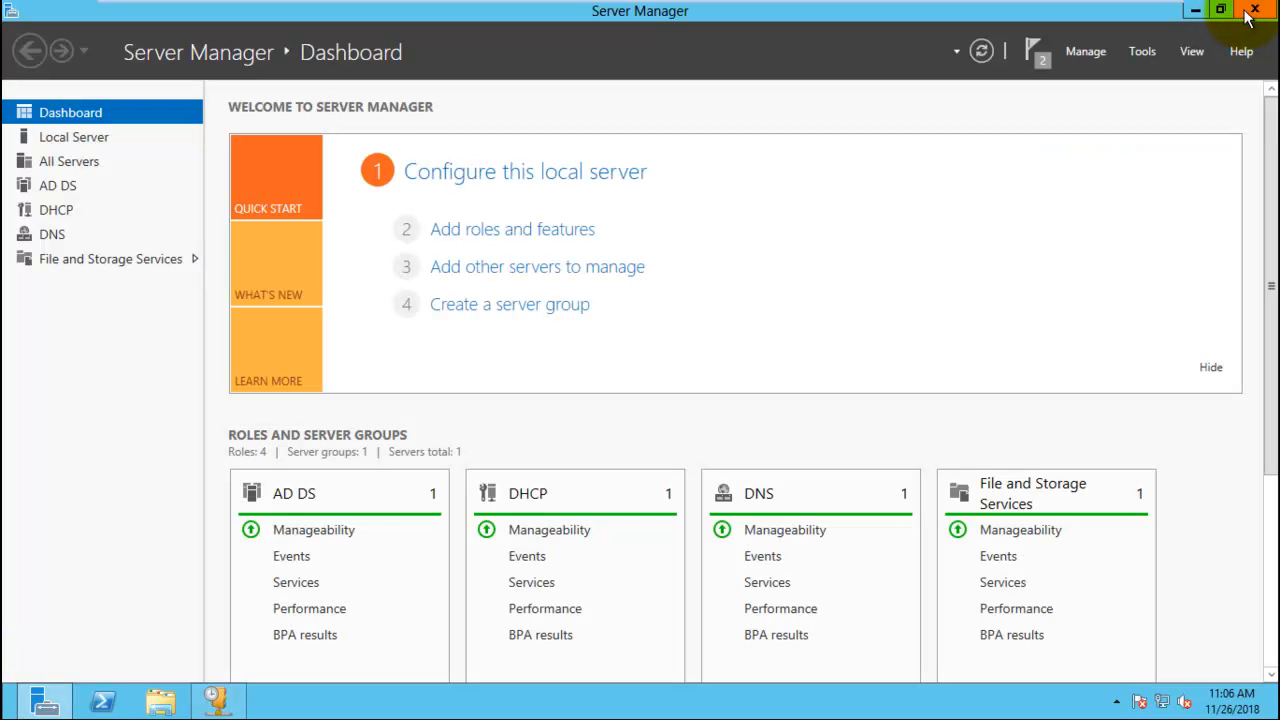
{"action": "left_click", "coordinate": [1246, 18]}
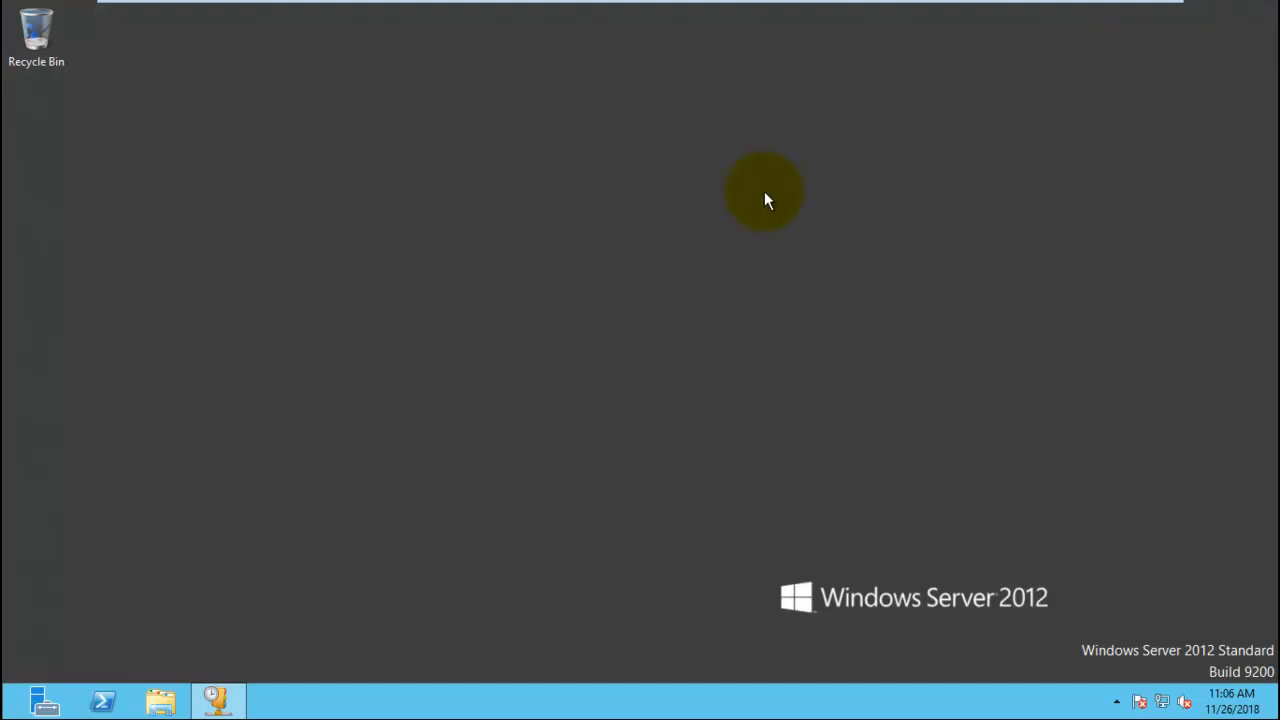